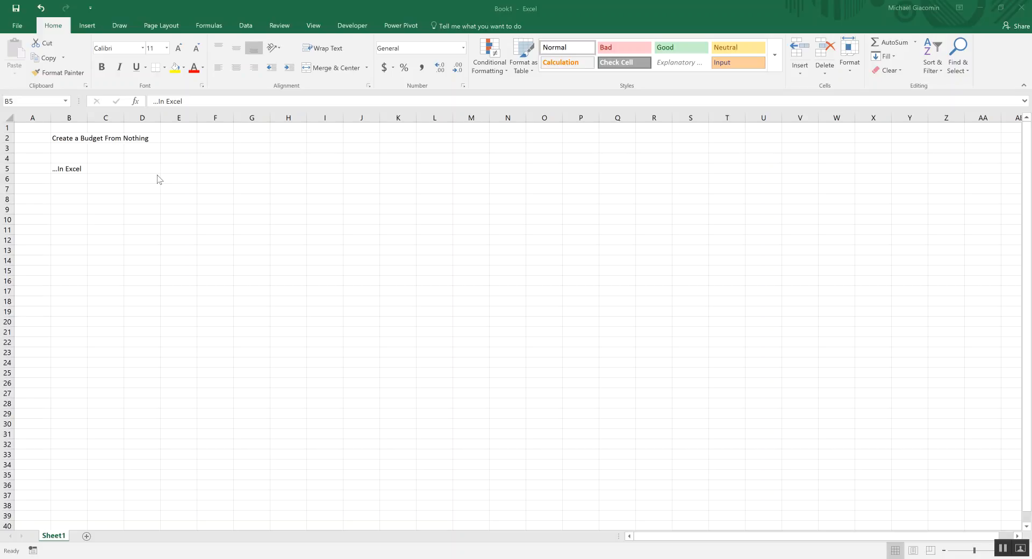
Step: Clear the existing text from cells B2 to B5
{"action": "left_click", "coordinate": [71, 155]}
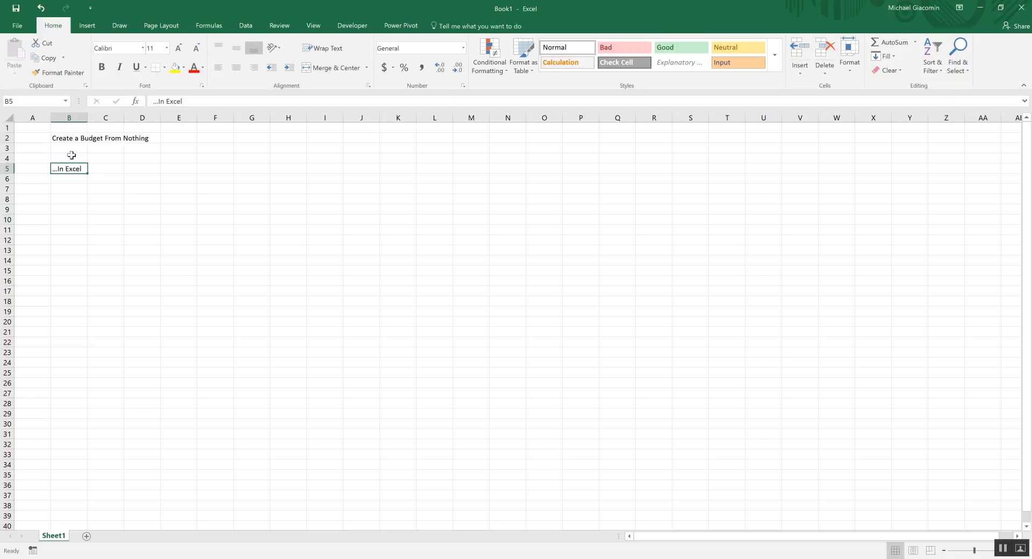
{"action": "left_click", "coordinate": [90, 144]}
{"action": "left_click_drag", "start_coordinate": [64, 138], "coordinate": [77, 169]}
{"action": "key", "text": "Delete"}
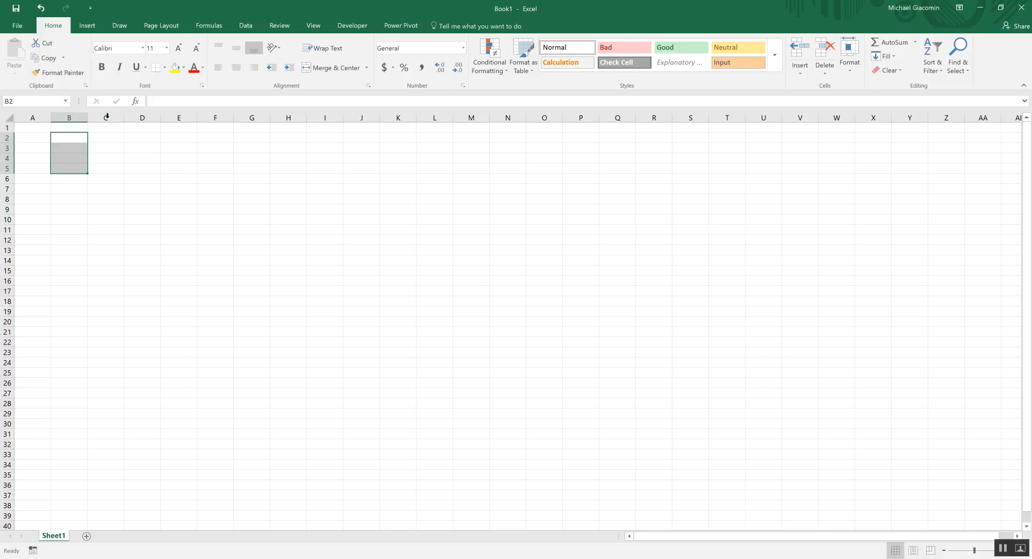
Step: Enter the heading Budget in B2 and the financial year 2017/18 in C2
{"action": "left_click", "coordinate": [83, 141]}
{"action": "type", "text": "Budget"}
{"action": "key", "text": "Tab"}
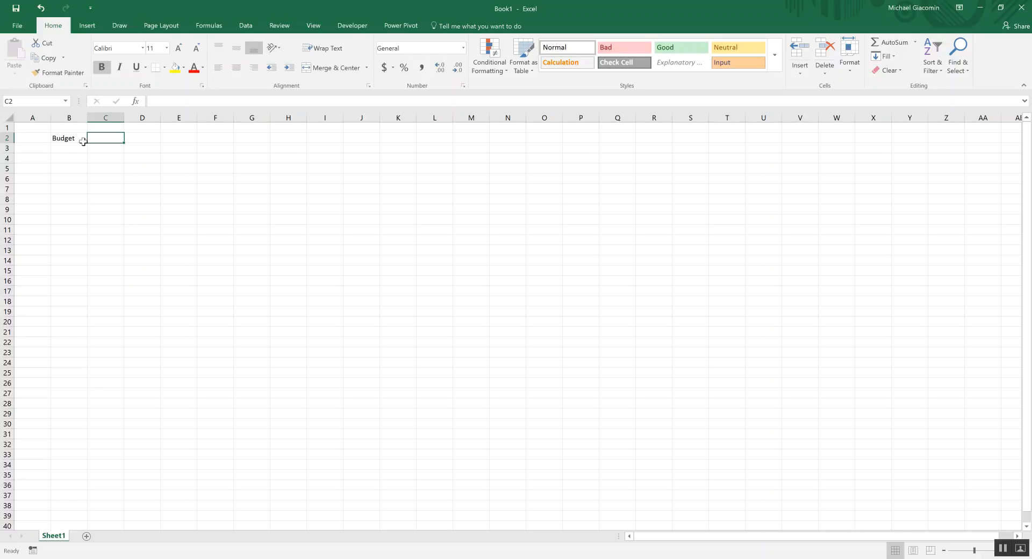
{"action": "type", "text": "2017/18"}
{"action": "key", "text": "Return"}
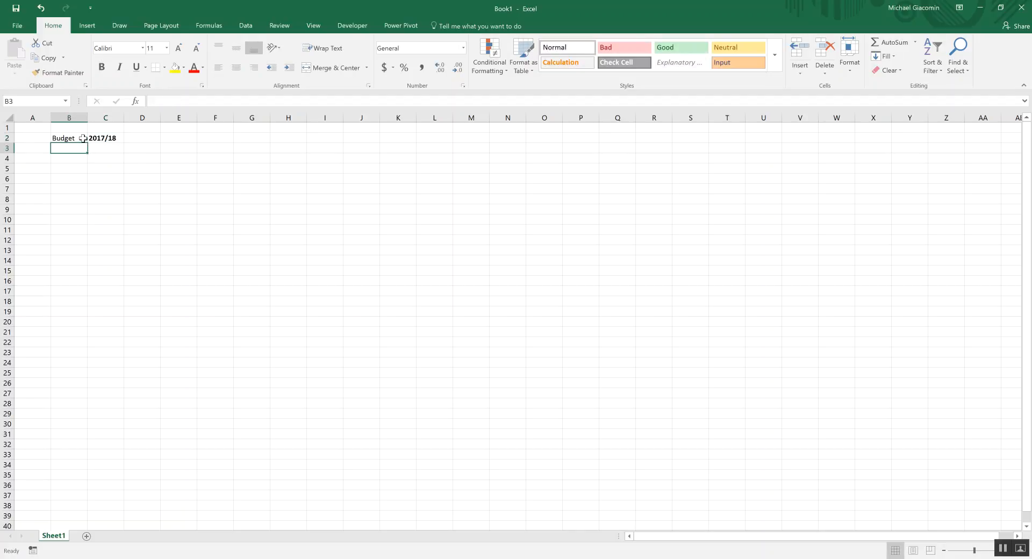
Step: Enter Jul in C3 and fill the month headings across row 3 through Jun in N3
{"action": "left_click", "coordinate": [102, 142]}
{"action": "left_click", "coordinate": [112, 153]}
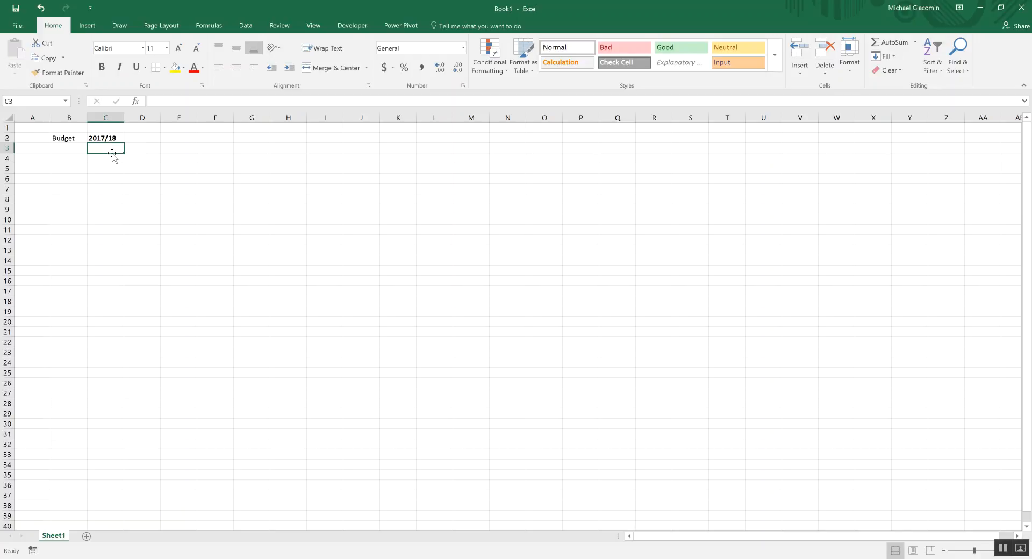
{"action": "type", "text": "Jul"}
{"action": "key", "text": "Tab"}
{"action": "type", "text": "Aug"}
{"action": "left_click", "coordinate": [121, 178]}
{"action": "left_click_drag", "start_coordinate": [107, 146], "coordinate": [510, 154]}
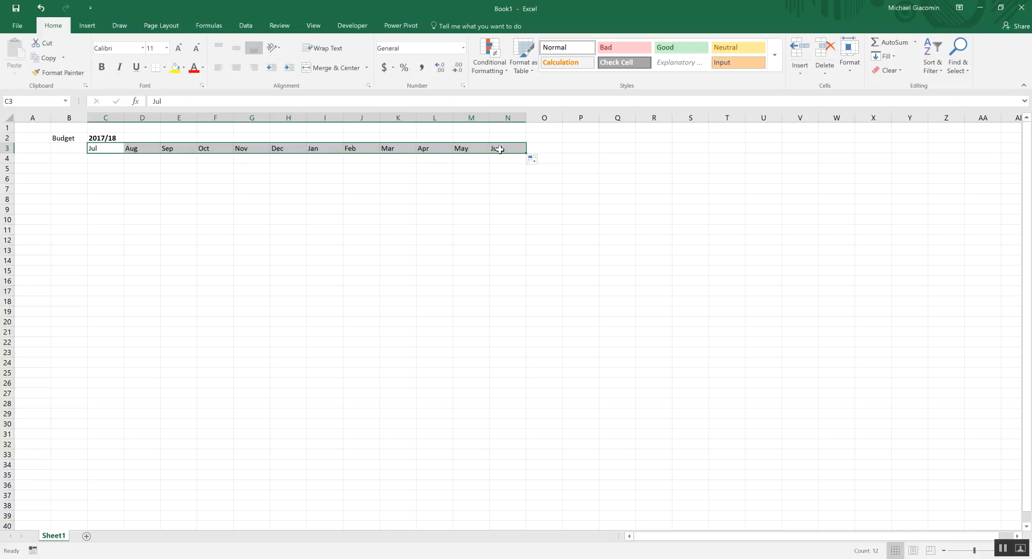
Step: Add the column heading Total in O3 after the last month
{"action": "left_click", "coordinate": [533, 146]}
{"action": "type", "text": "Total"}
{"action": "left_click", "coordinate": [508, 156]}
{"action": "left_click", "coordinate": [101, 149]}
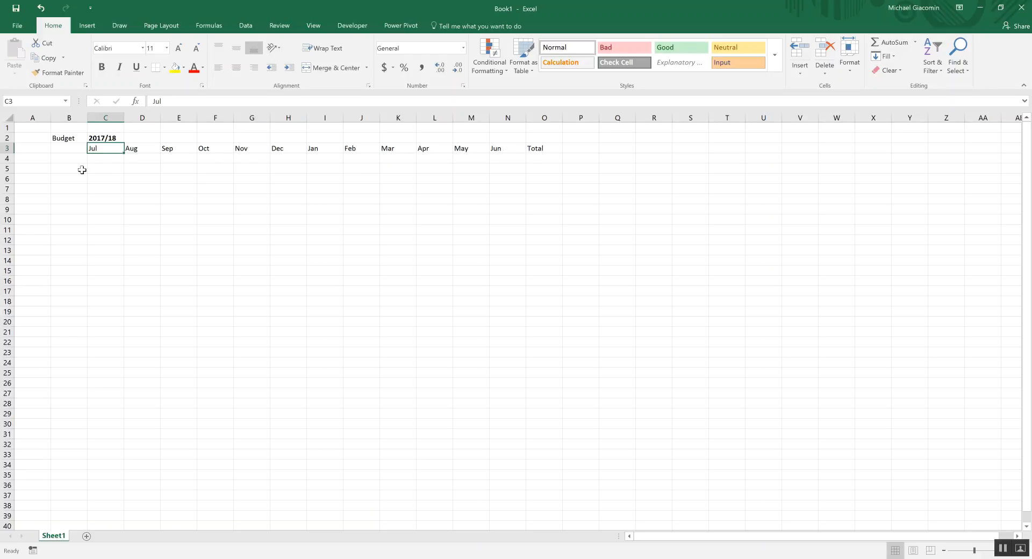
{"action": "double_click", "coordinate": [106, 148]}
{"action": "left_click", "coordinate": [105, 164]}
{"action": "left_click", "coordinate": [75, 158]}
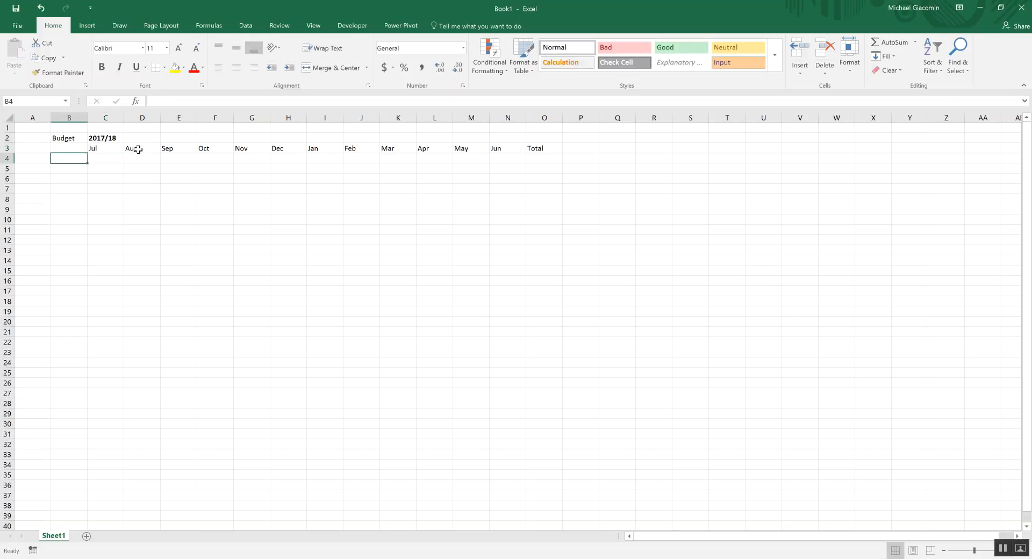
Step: Build the following financial year's heading in P3 from C2 with the formula =LEFT(C2,4)+1&"/"&RIGHT(C2,2)+1
{"action": "left_click", "coordinate": [585, 147]}
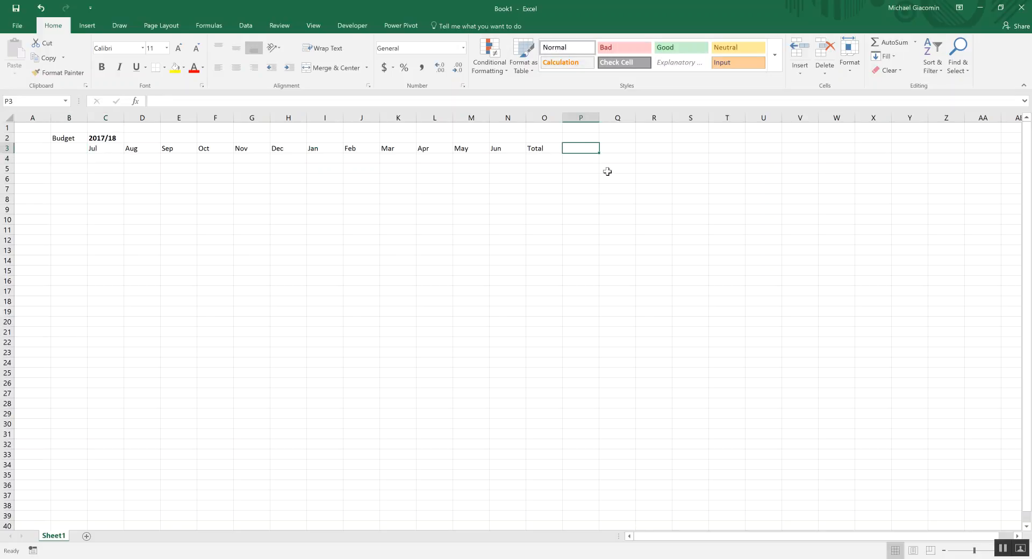
{"action": "type", "text": "=left("}
{"action": "left_click", "coordinate": [109, 138]}
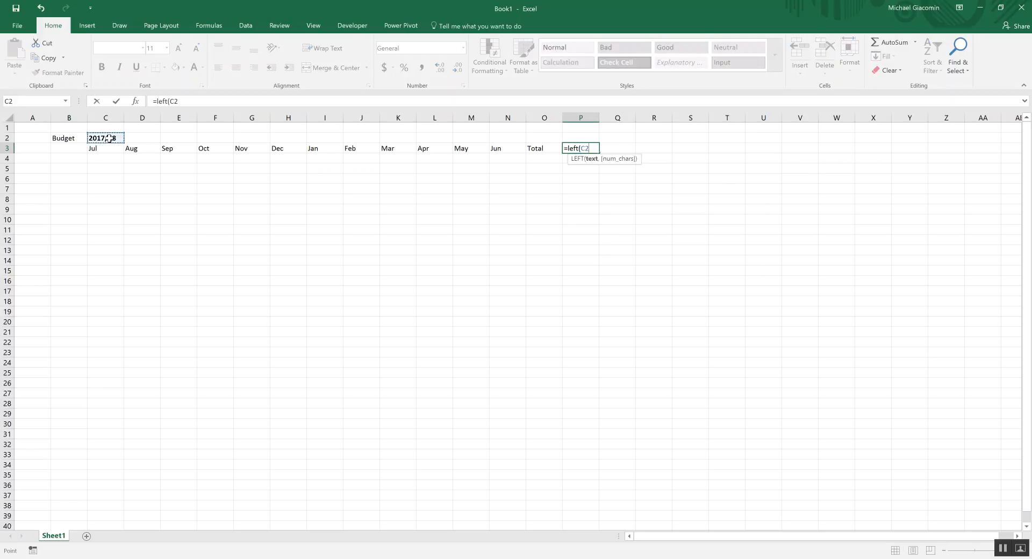
{"action": "type", "text": ",4)+1"}
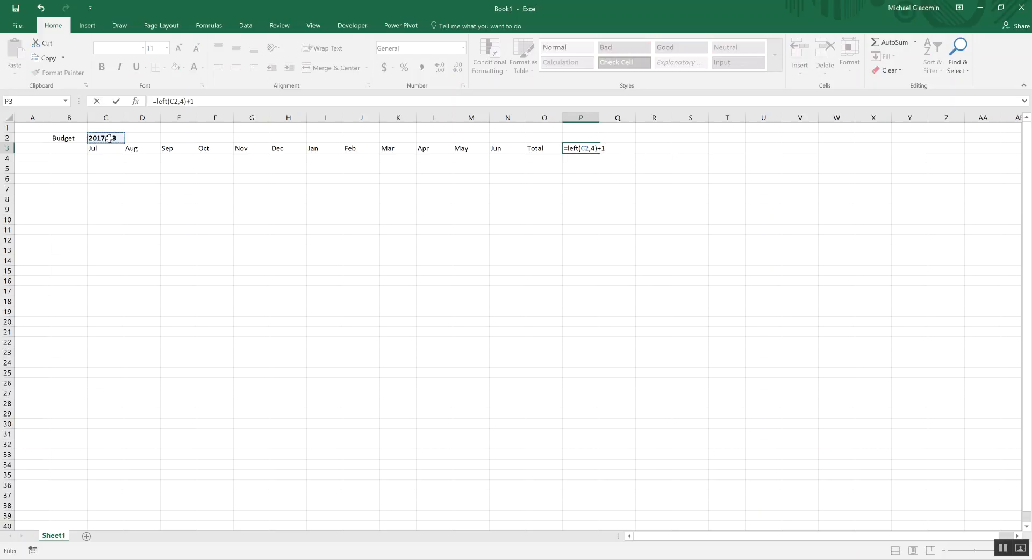
{"action": "key", "text": "BackSpace"}
{"action": "key", "text": "BackSpace"}
{"action": "type", "text": "+1"}
{"action": "type", "text": "&"}
{"action": "type", "text": "\"\""}
{"action": "type", "text": "/"}
{"action": "type", "text": "\""}
{"action": "type", "text": "&"}
{"action": "type", "text": "rug"}
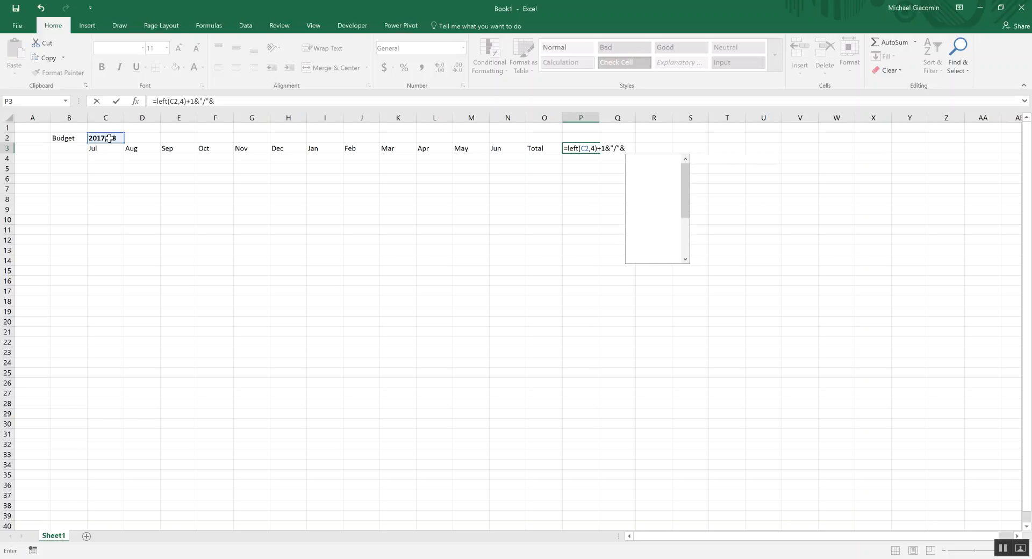
{"action": "key", "text": "BackSpace"}
{"action": "key", "text": "BackSpace"}
{"action": "type", "text": "ight("}
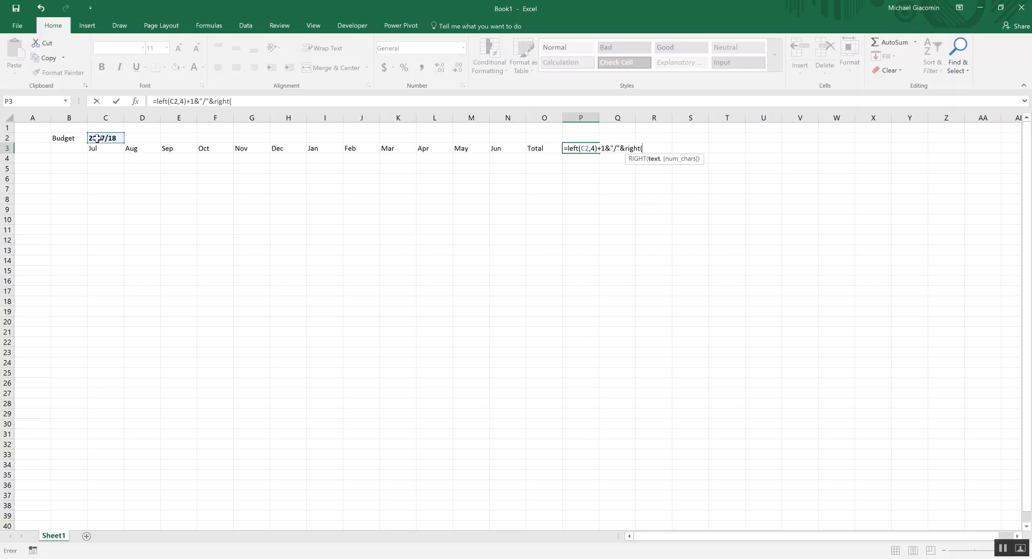
{"action": "left_click", "coordinate": [115, 138]}
{"action": "type", "text": ",2)+1"}
{"action": "key", "text": "Return"}
{"action": "left_click", "coordinate": [578, 149]}
{"action": "left_click", "coordinate": [583, 159]}
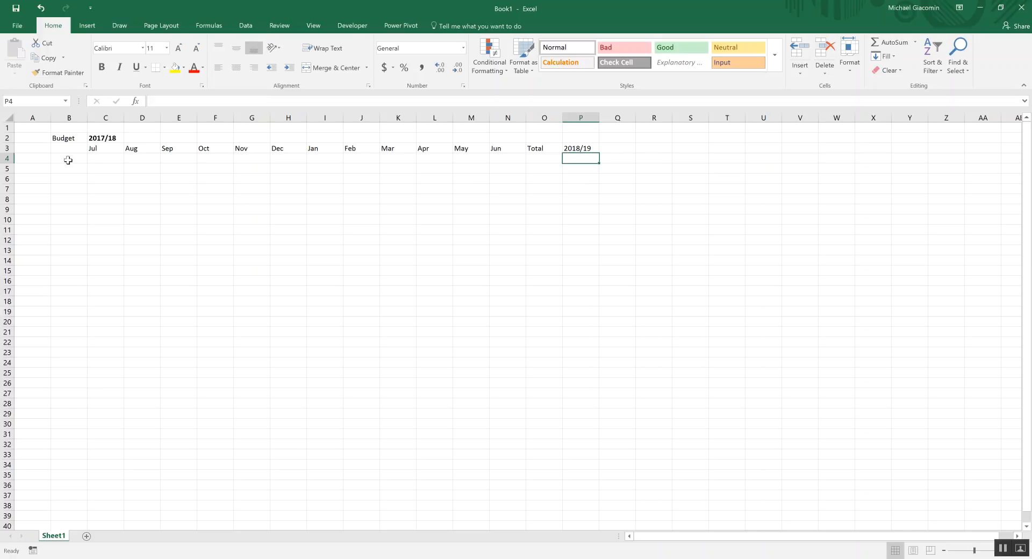
{"action": "left_click", "coordinate": [79, 159]}
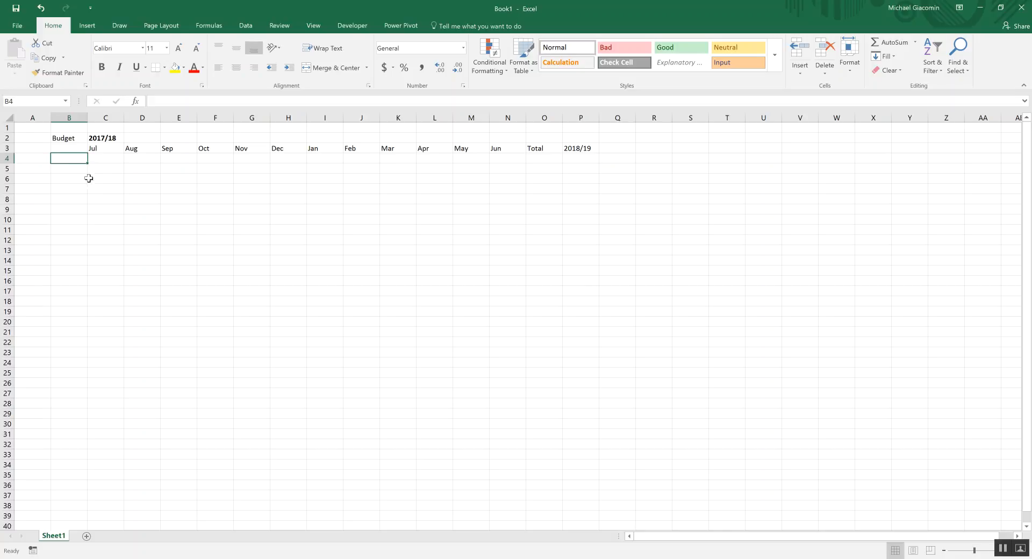
{"action": "left_click", "coordinate": [72, 175]}
{"action": "left_click", "coordinate": [68, 158]}
{"action": "left_click", "coordinate": [75, 172]}
Step: Enter the revenue row labels Sales, Interest and Wages/Salary in B4 to B6
{"action": "left_click", "coordinate": [69, 159]}
{"action": "mouse_move", "coordinate": [70, 159]}
{"action": "left_mouse_down"}
{"action": "mouse_move", "coordinate": [64, 207]}
{"action": "mouse_move", "coordinate": [67, 160]}
{"action": "left_mouse_up"}
{"action": "type", "text": "Sales"}
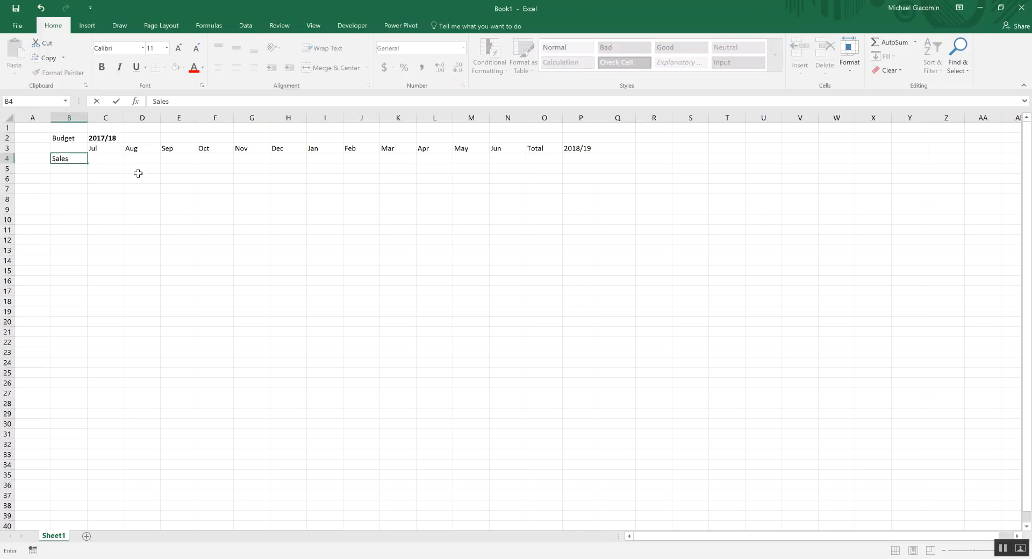
{"action": "key", "text": "Return"}
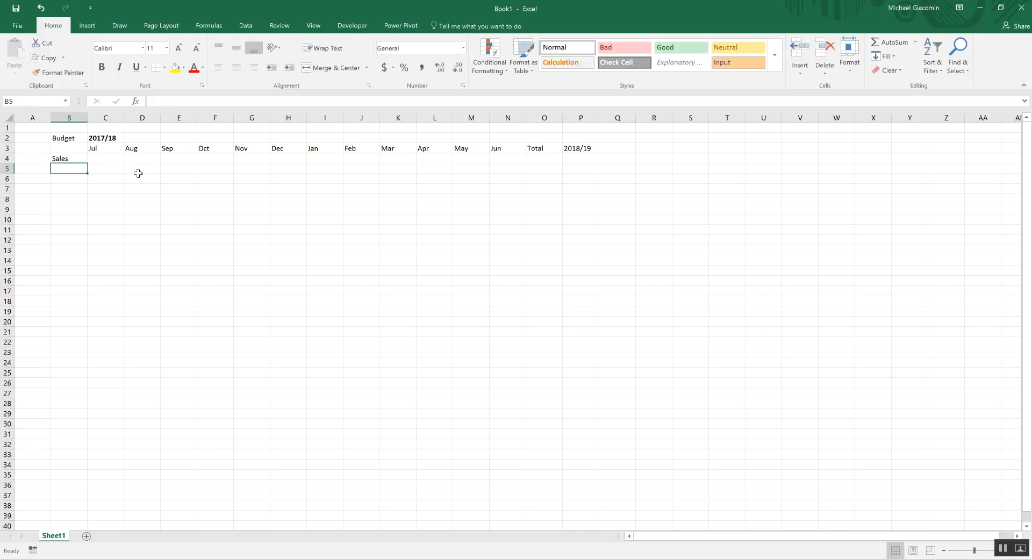
{"action": "type", "text": "Interest"}
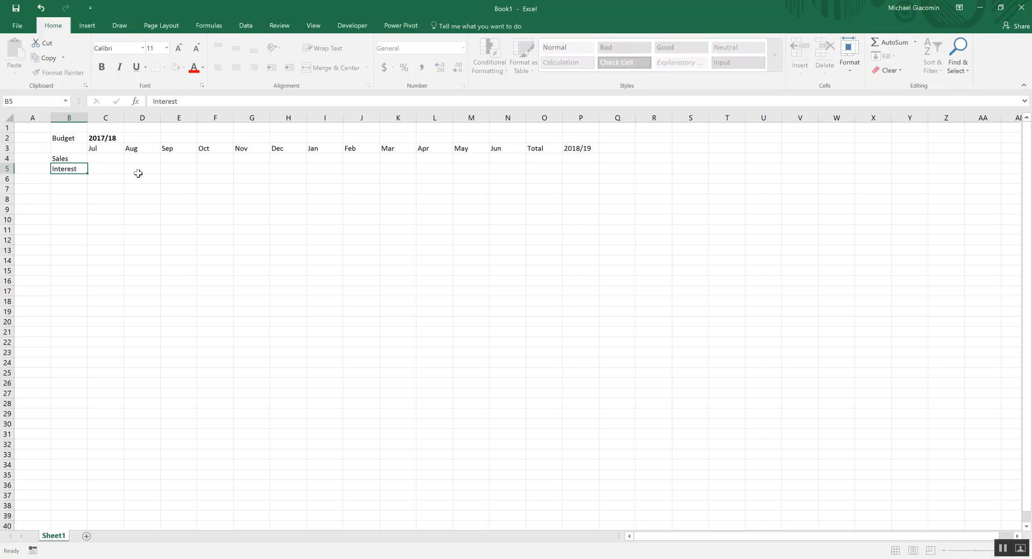
{"action": "key", "text": "Return"}
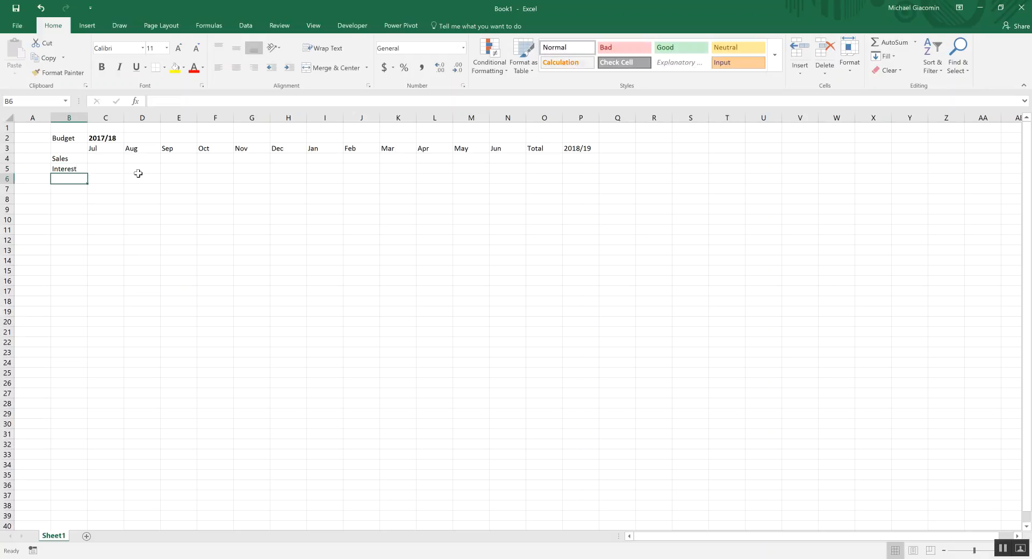
{"action": "type", "text": "Wages/Salary"}
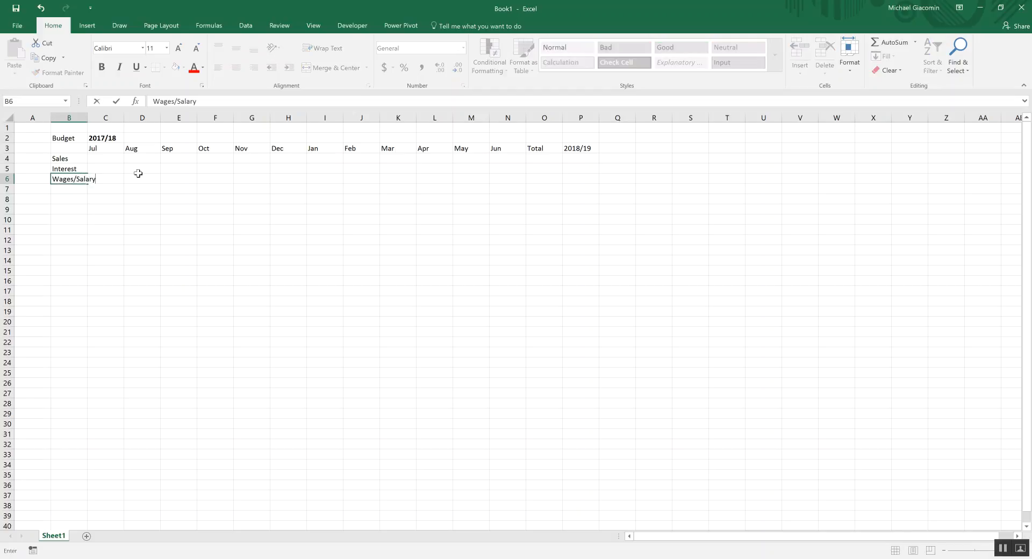
{"action": "key", "text": "Return"}
Step: Widen column B to fit its labels and enter Total Revenue in B7
{"action": "left_click_drag", "start_coordinate": [87, 117], "coordinate": [106, 118]}
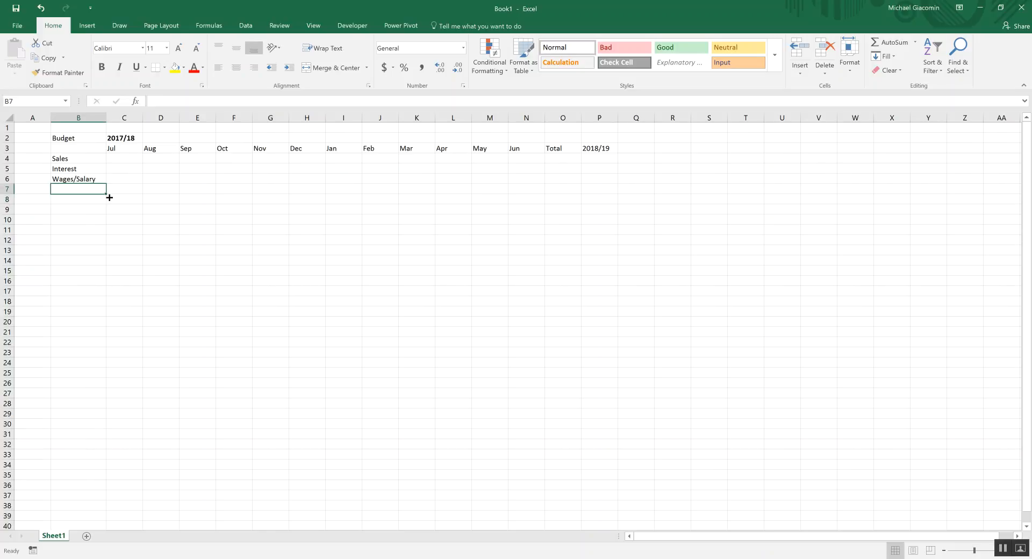
{"action": "type", "text": "Total"}
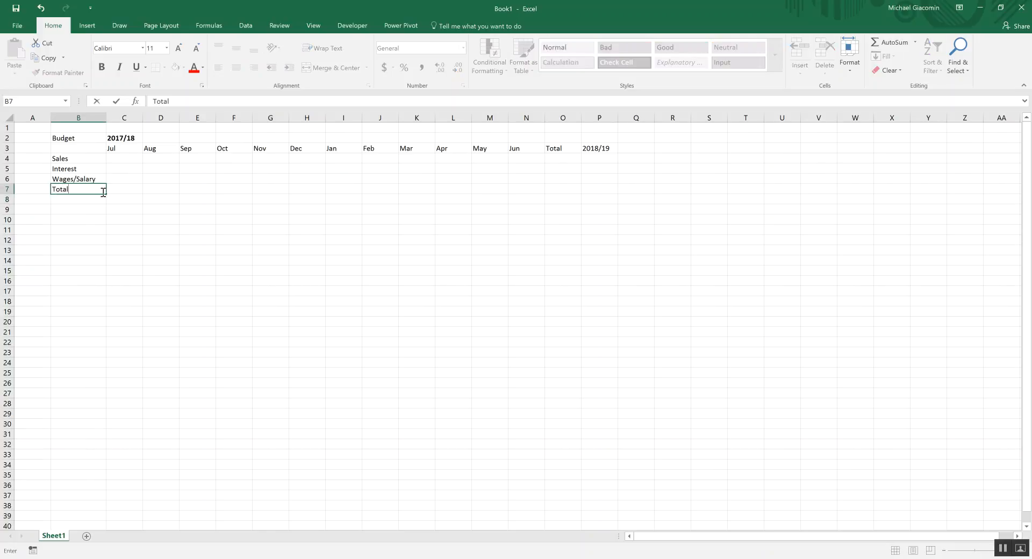
{"action": "type", "text": " Revenue"}
{"action": "key", "text": "Tab"}
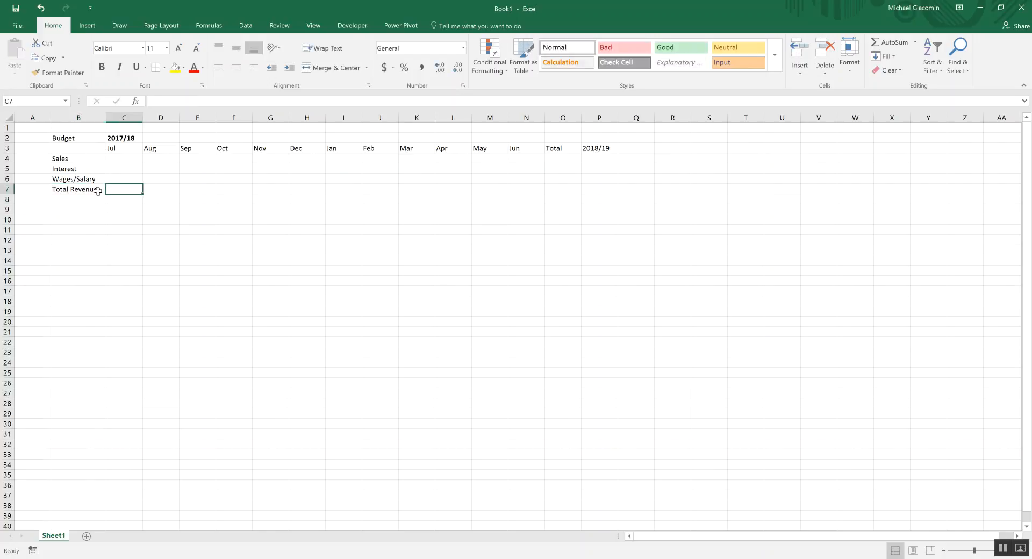
{"action": "key", "text": "Up"}
{"action": "key", "text": "Up"}
{"action": "key", "text": "Up"}
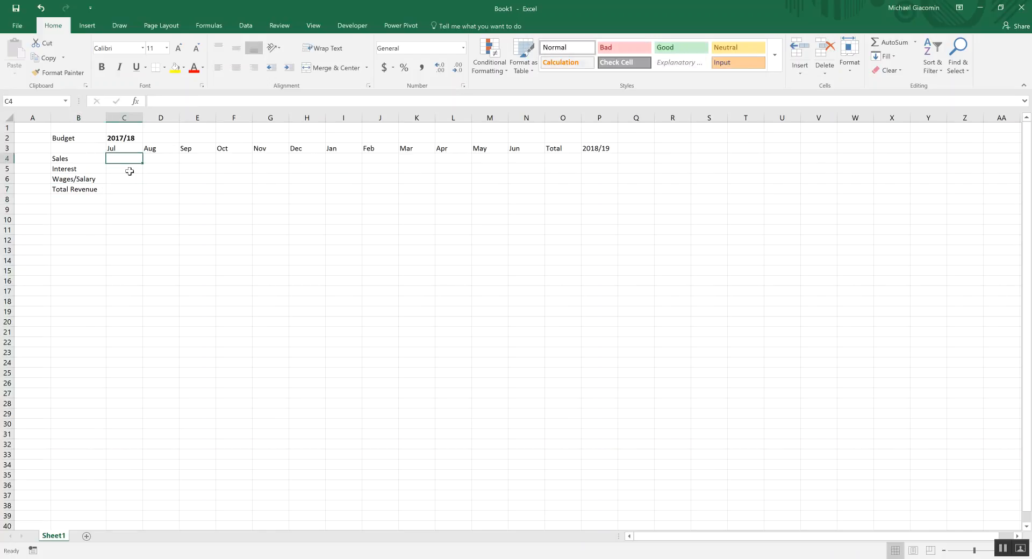
{"action": "key", "text": "Down"}
{"action": "key", "text": "Down"}
{"action": "key", "text": "Down"}
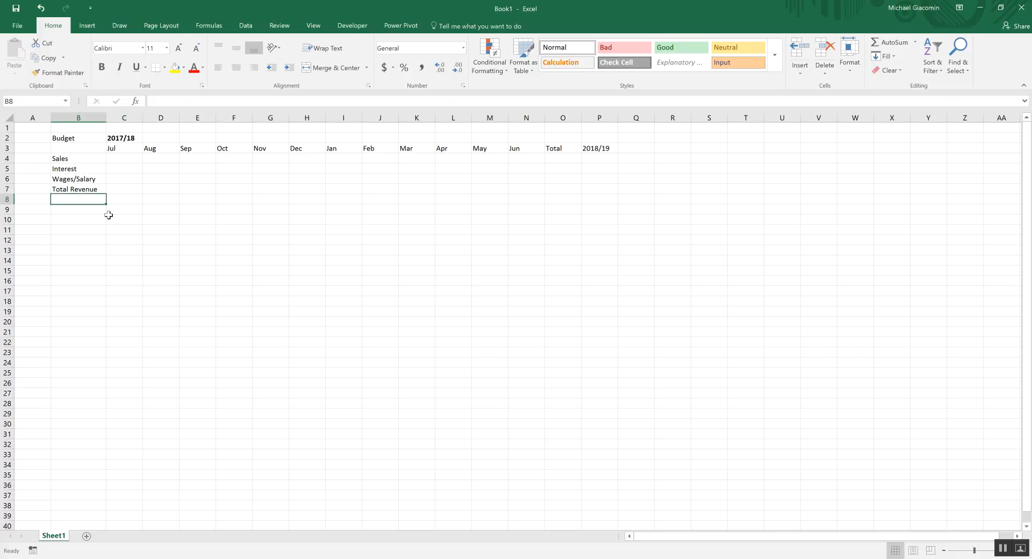
{"action": "left_click", "coordinate": [66, 190]}
{"action": "left_click_drag", "start_coordinate": [69, 159], "coordinate": [74, 179]}
{"action": "left_click", "coordinate": [76, 192]}
Step: Enter the expense row labels Cars, Buildings and Pencils in B8 to B10
{"action": "left_click", "coordinate": [76, 198]}
{"action": "type", "text": "Cars"}
{"action": "key", "text": "Return"}
{"action": "type", "text": "Buildings"}
{"action": "key", "text": "Return"}
{"action": "type", "text": "Pencils"}
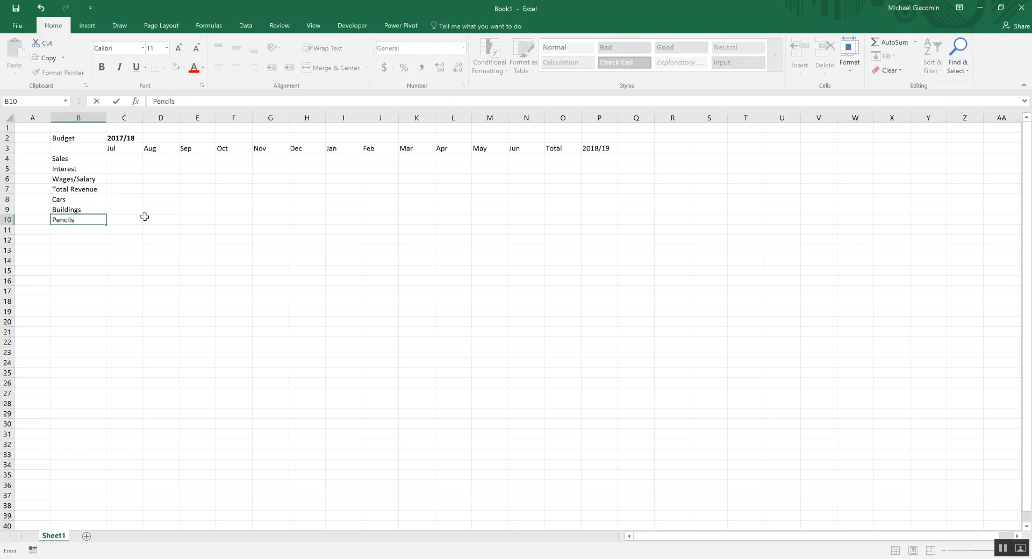
{"action": "key", "text": "Return"}
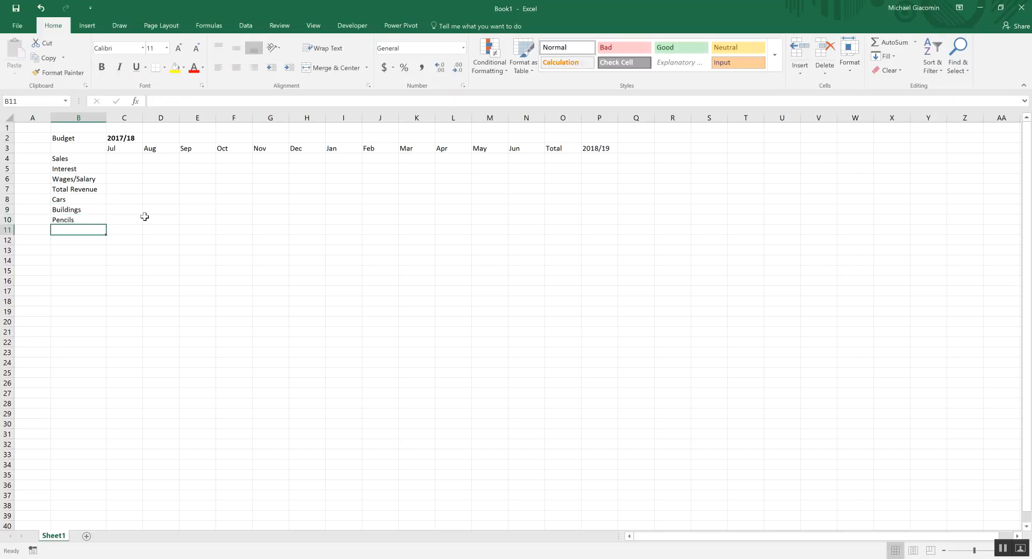
Step: Add the expense label Entertainment in B11, correcting its spelling
{"action": "type", "text": "Engter"}
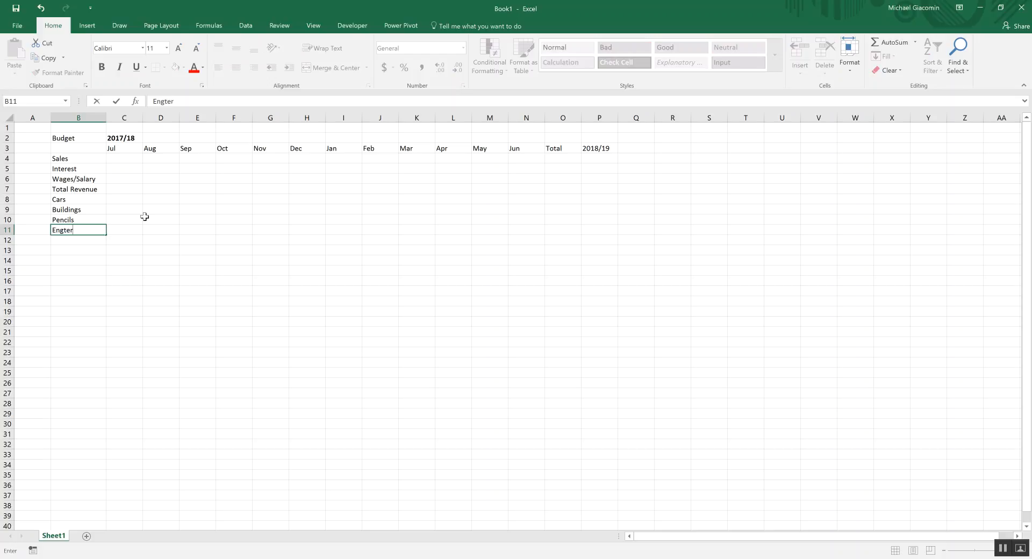
{"action": "type", "text": "tainment"}
{"action": "key", "text": "Return"}
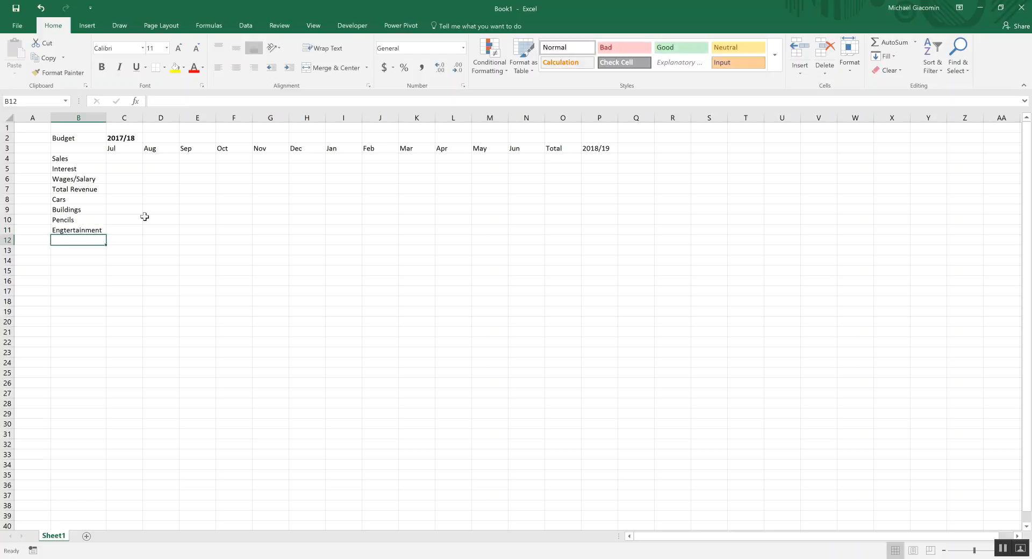
{"action": "key", "text": "Up"}
{"action": "left_click", "coordinate": [168, 102]}
{"action": "key", "text": "BackSpace"}
{"action": "key", "text": "Return"}
Step: Enter the expense row labels Staff, Depreciation and Insurances in B12 to B14
{"action": "type", "text": "Staff"}
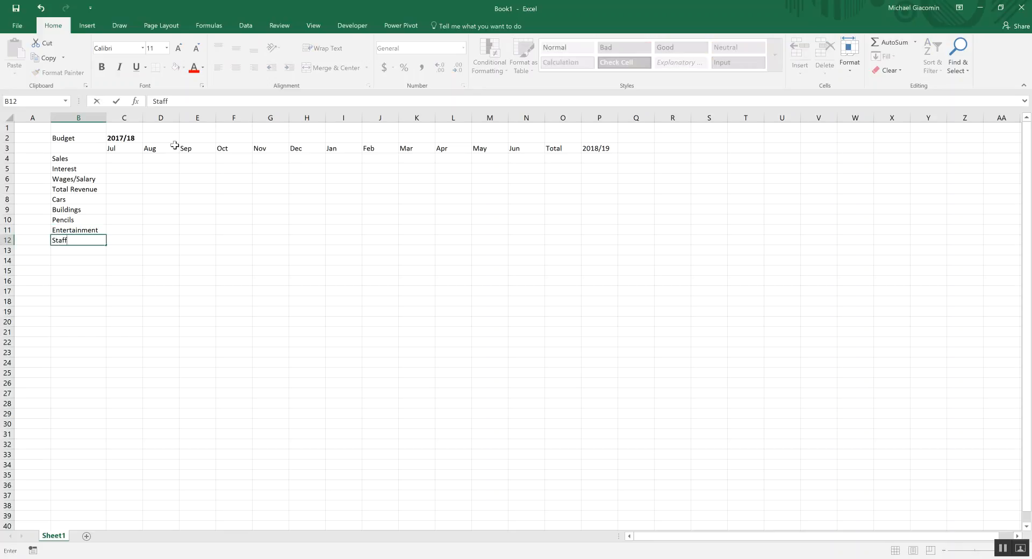
{"action": "key", "text": "Return"}
{"action": "type", "text": "Dep"}
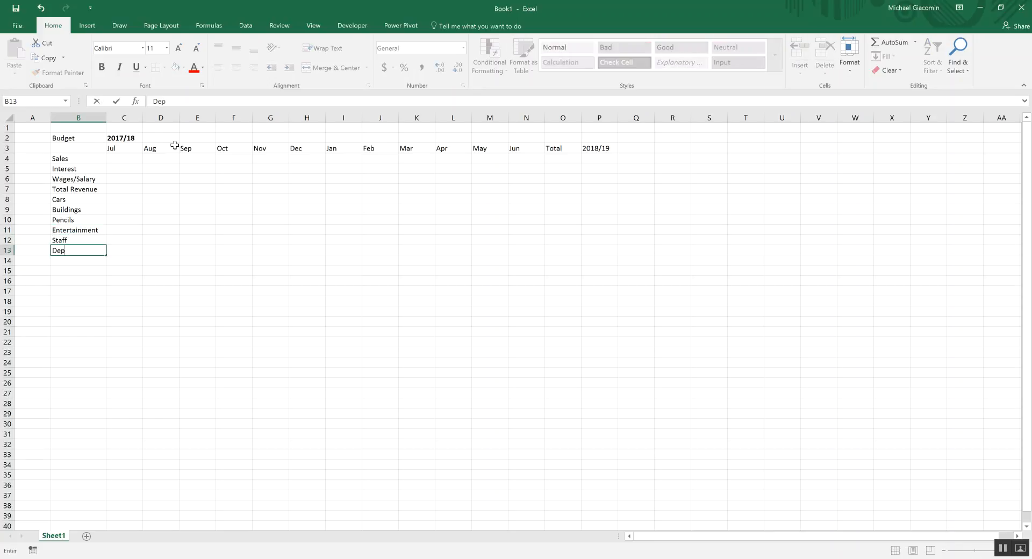
{"action": "type", "text": "reciation"}
{"action": "key", "text": "Return"}
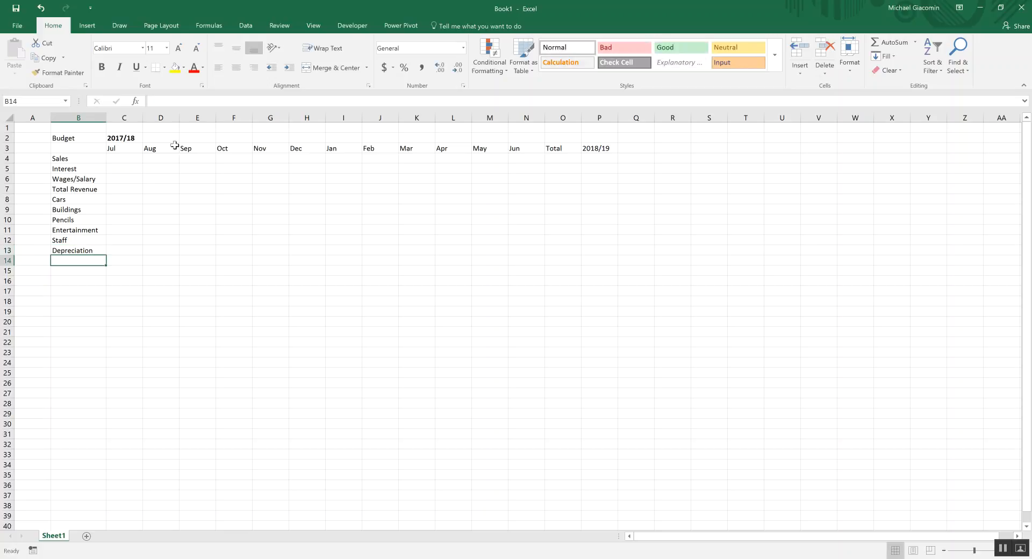
{"action": "type", "text": "Insurances"}
{"action": "key", "text": "Return"}
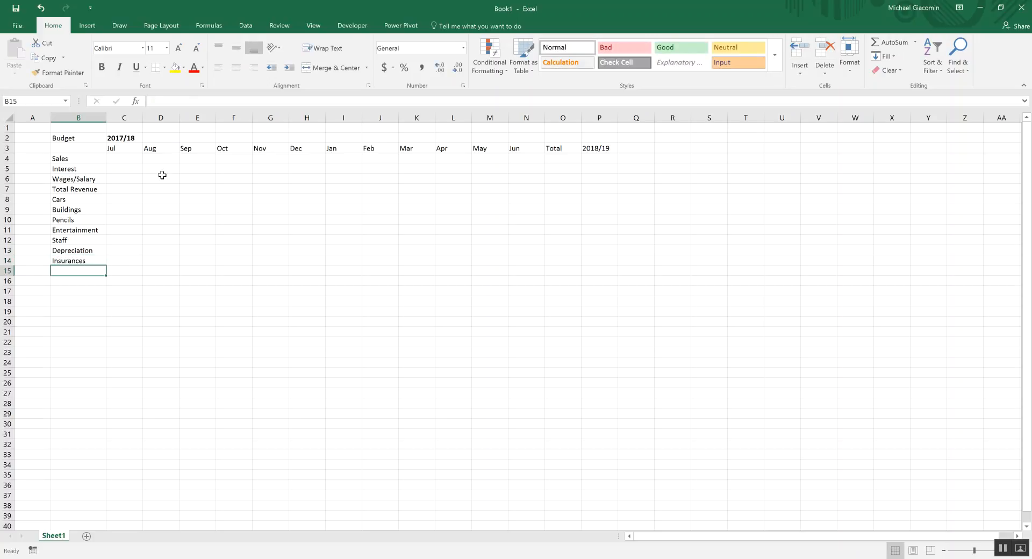
Step: Enter the label Total Expenses in B15 below the expense rows
{"action": "type", "text": "T"}
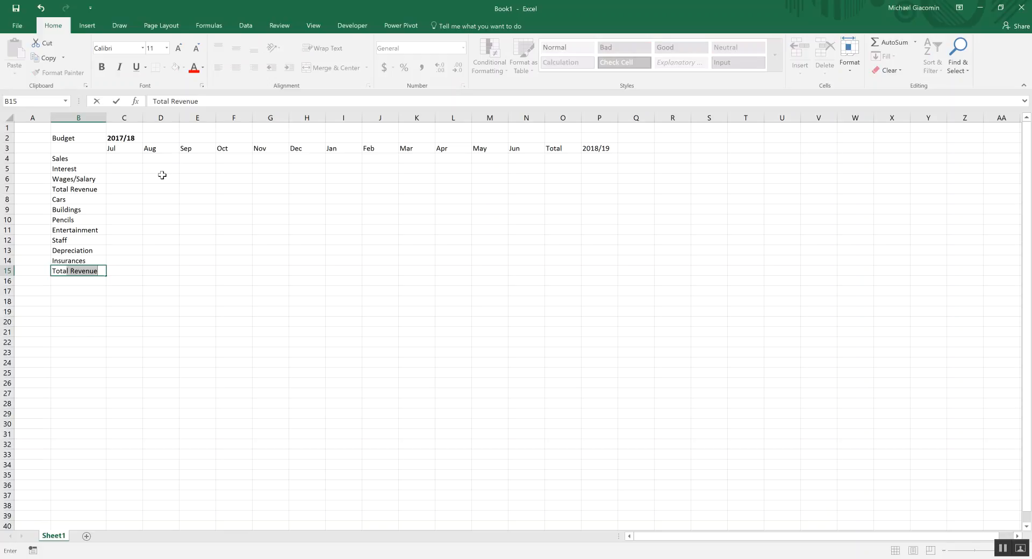
{"action": "type", "text": "otal expenses"}
{"action": "key", "text": "Return"}
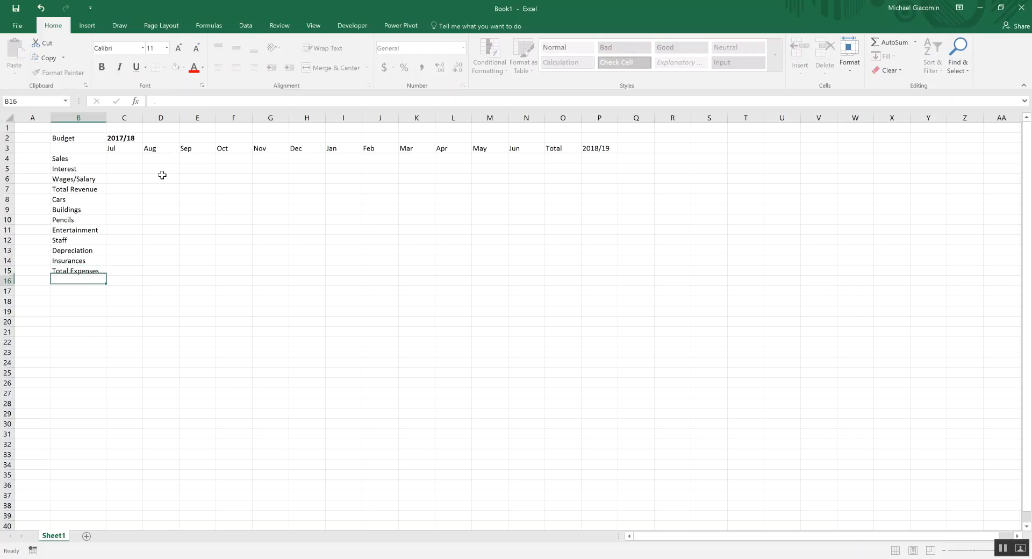
Step: Enter the label Net Profit/Loss in B16 below Total Expenses
{"action": "type", "text": "Net Profit/Loss"}
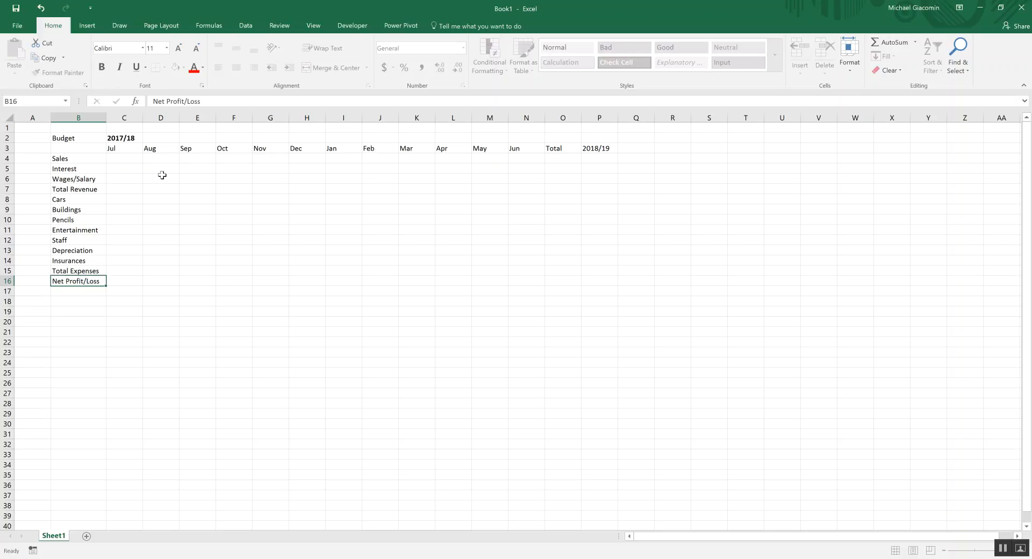
{"action": "key", "text": "Return"}
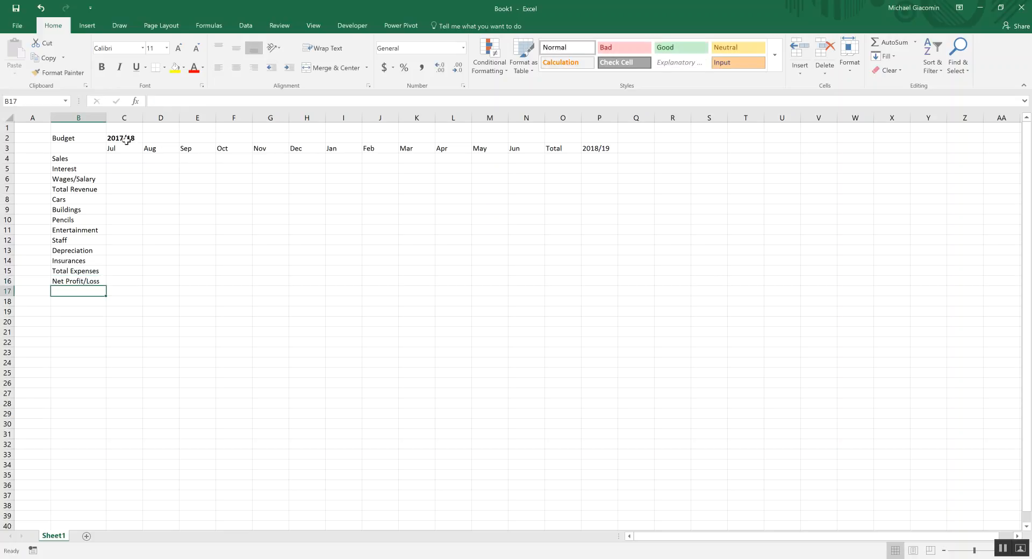
Step: Calculate July's Total Revenue in C7 with =SUM(C4:C6) and fill the formula across to June in N7
{"action": "left_click", "coordinate": [119, 190]}
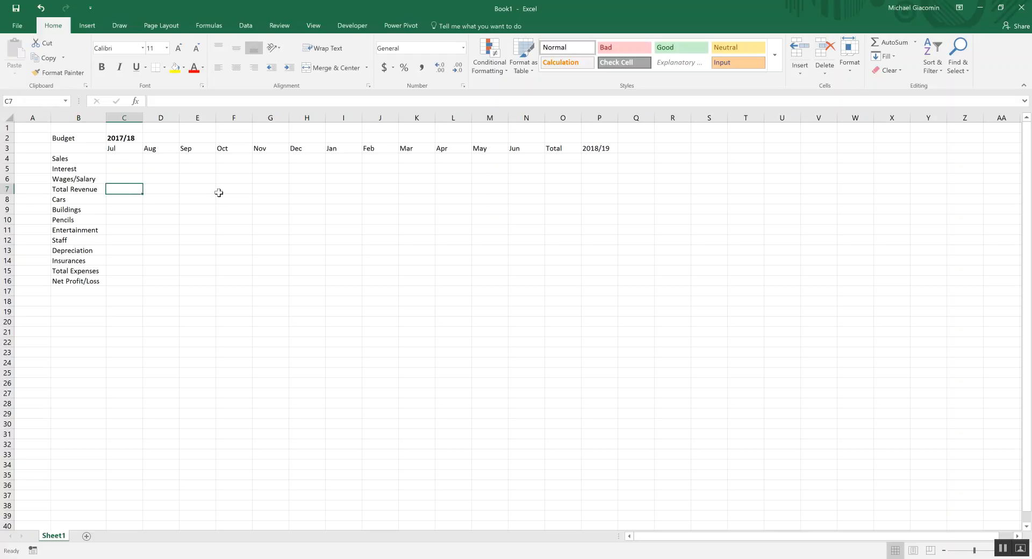
{"action": "type", "text": "=sum("}
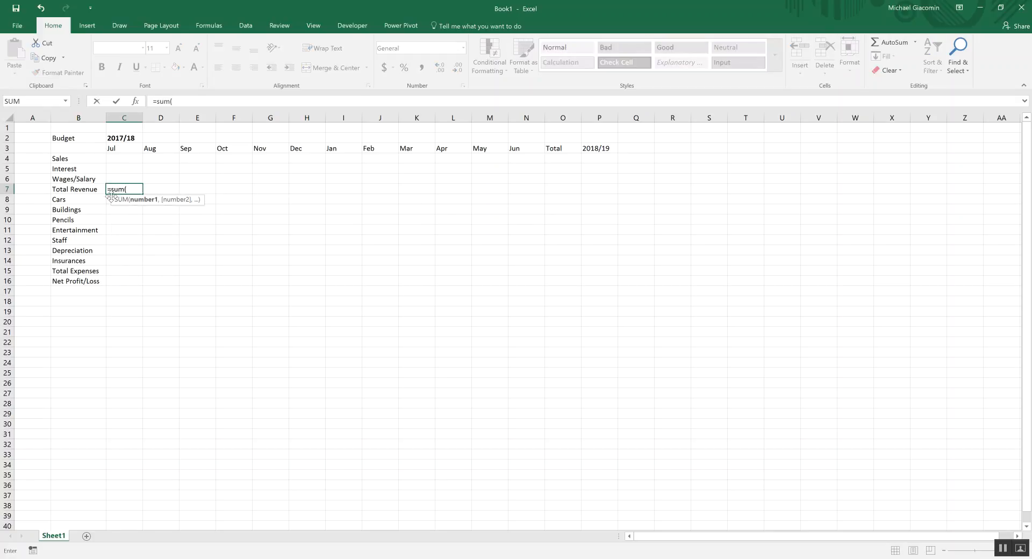
{"action": "left_click_drag", "start_coordinate": [121, 178], "coordinate": [121, 161]}
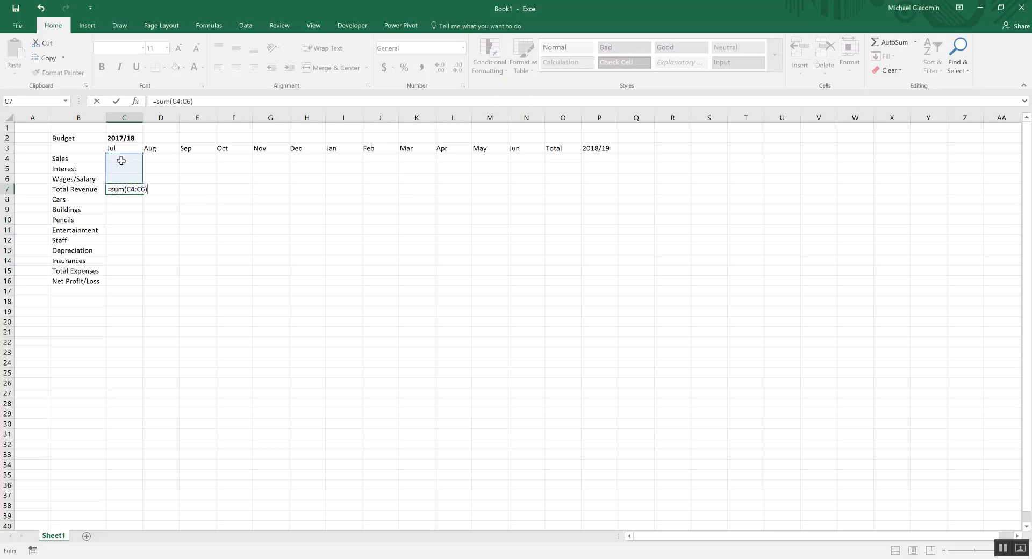
{"action": "type", "text": ")"}
{"action": "key", "text": "Return"}
{"action": "left_click", "coordinate": [137, 189]}
{"action": "left_click_drag", "start_coordinate": [143, 194], "coordinate": [545, 191]}
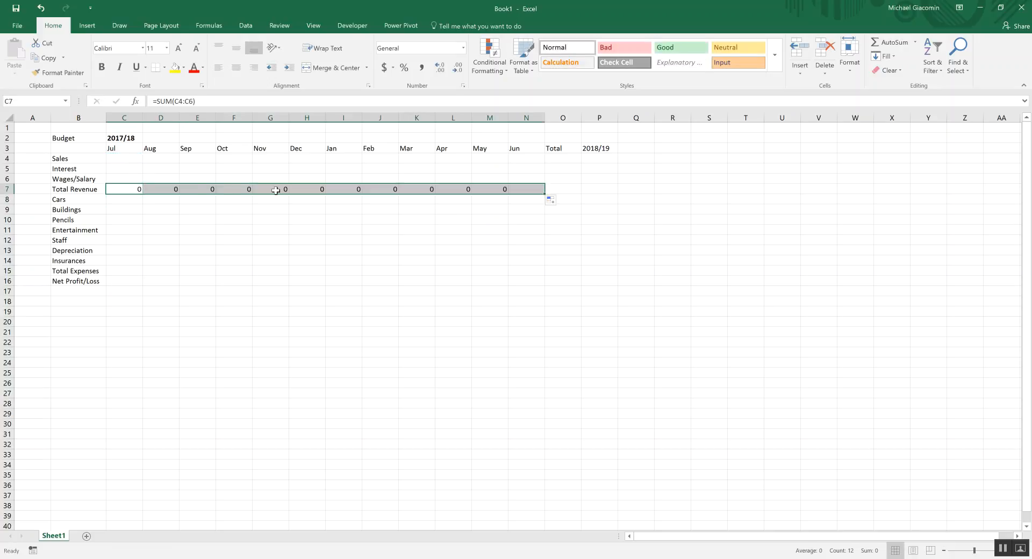
Step: Calculate July's Total Expenses in C15 with =SUM(C8:C14) and fill the formula across to June in N15
{"action": "left_click", "coordinate": [134, 199]}
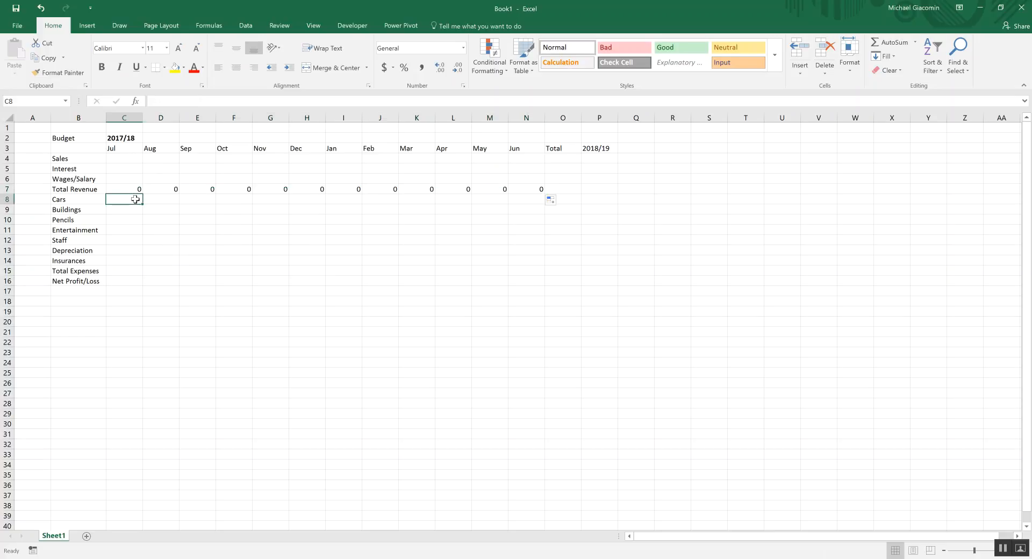
{"action": "left_click", "coordinate": [131, 270]}
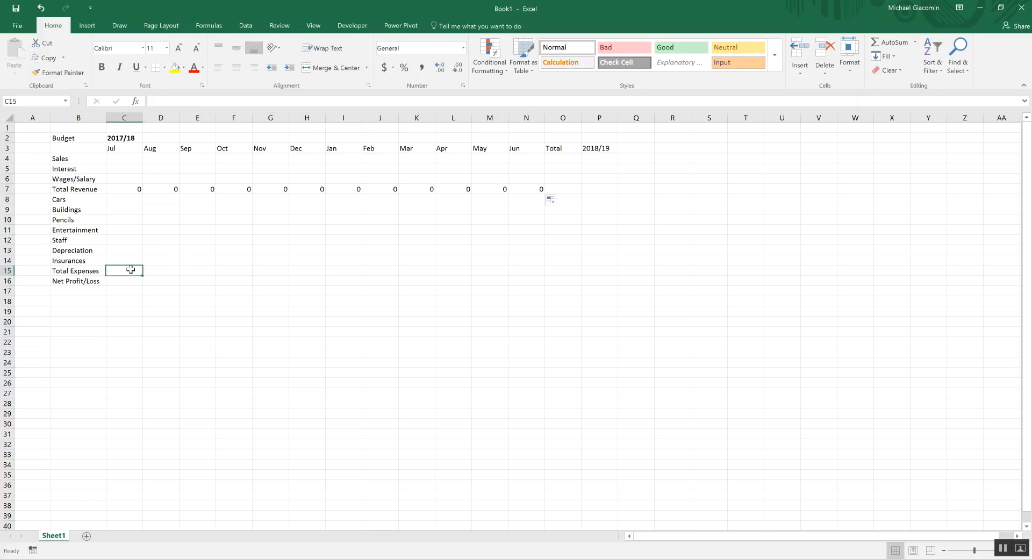
{"action": "type", "text": "="}
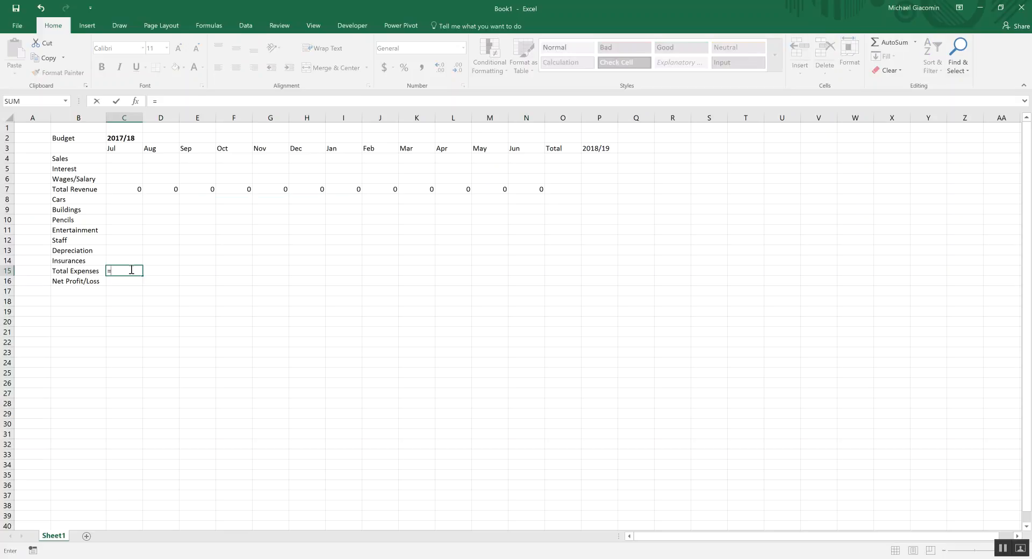
{"action": "type", "text": "sum("}
{"action": "left_click_drag", "start_coordinate": [126, 261], "coordinate": [136, 204]}
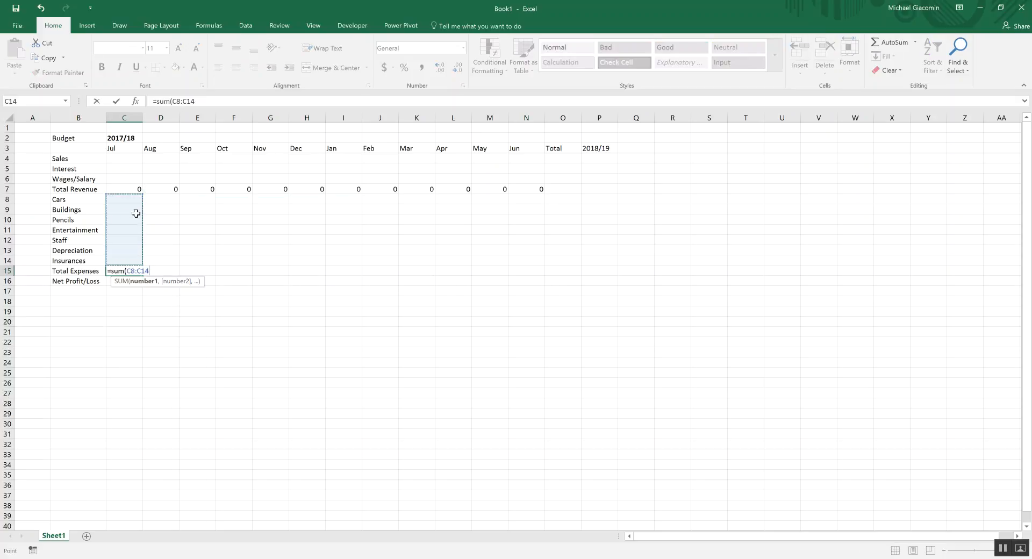
{"action": "type", "text": ")"}
{"action": "key", "text": "Return"}
{"action": "left_click", "coordinate": [139, 274]}
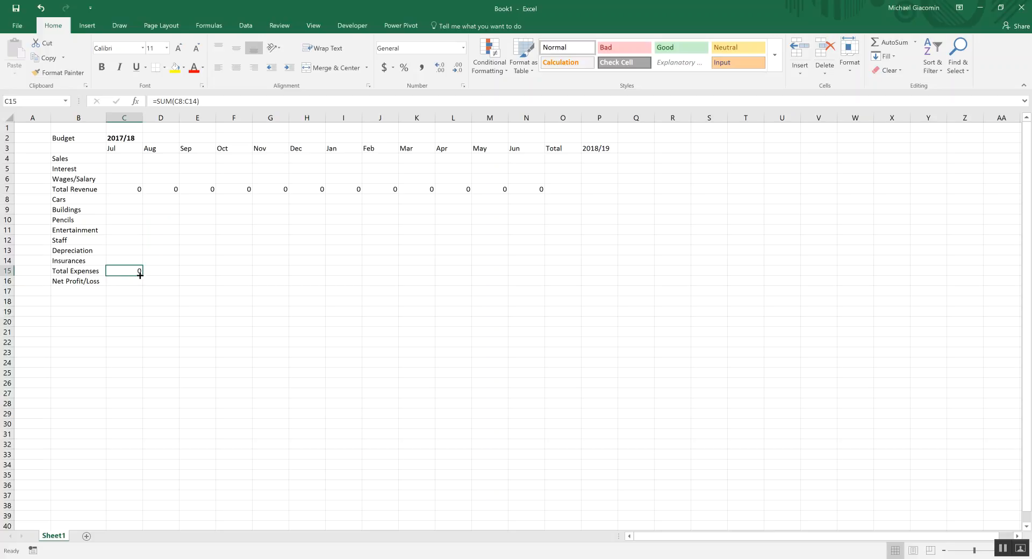
{"action": "left_click_drag", "start_coordinate": [144, 276], "coordinate": [539, 276]}
Step: Calculate July's Net Profit/Loss in C16 as =C7-C15 and fill the formula across to June in N16
{"action": "left_click", "coordinate": [112, 199]}
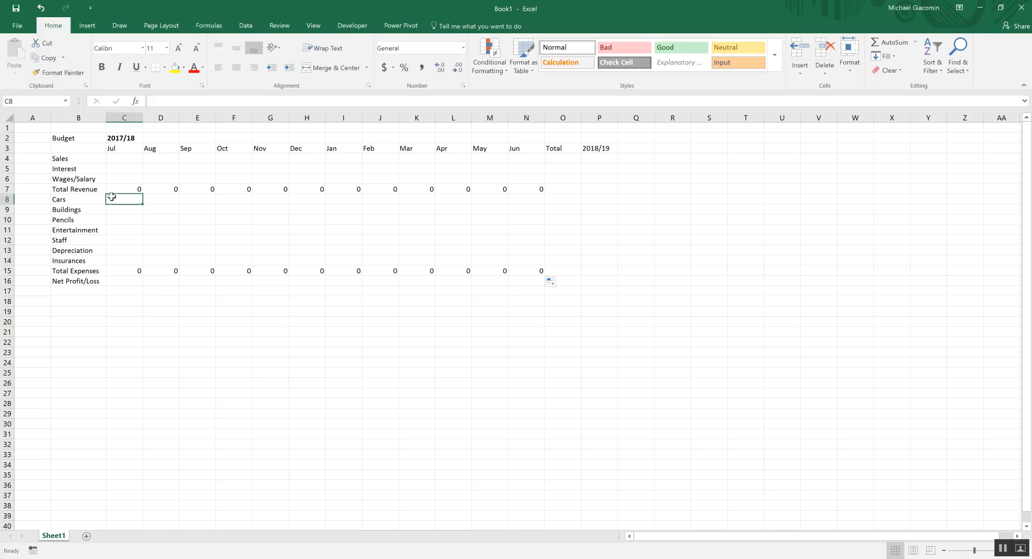
{"action": "left_click", "coordinate": [126, 280]}
{"action": "type", "text": "="}
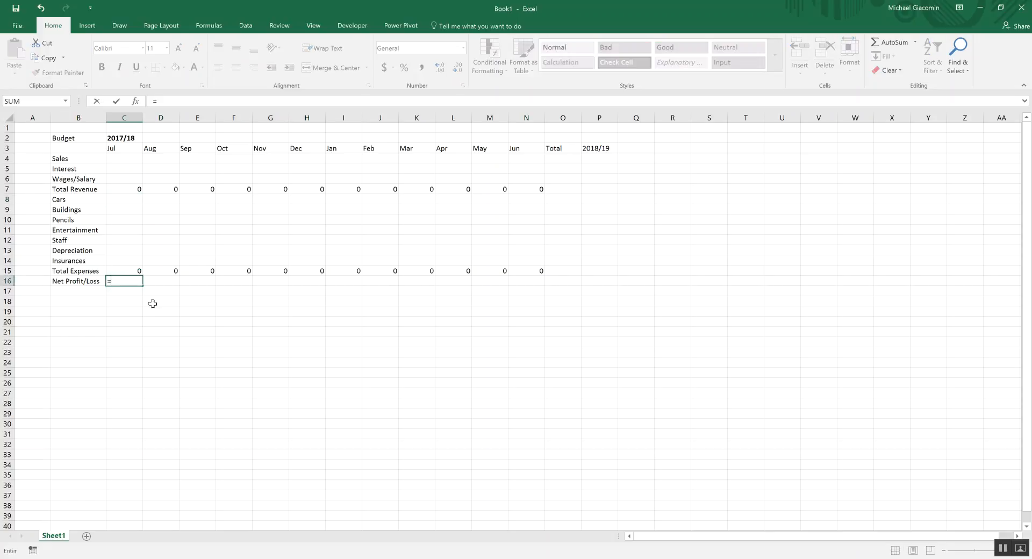
{"action": "left_click", "coordinate": [126, 188]}
{"action": "type", "text": "-"}
{"action": "left_click", "coordinate": [125, 269]}
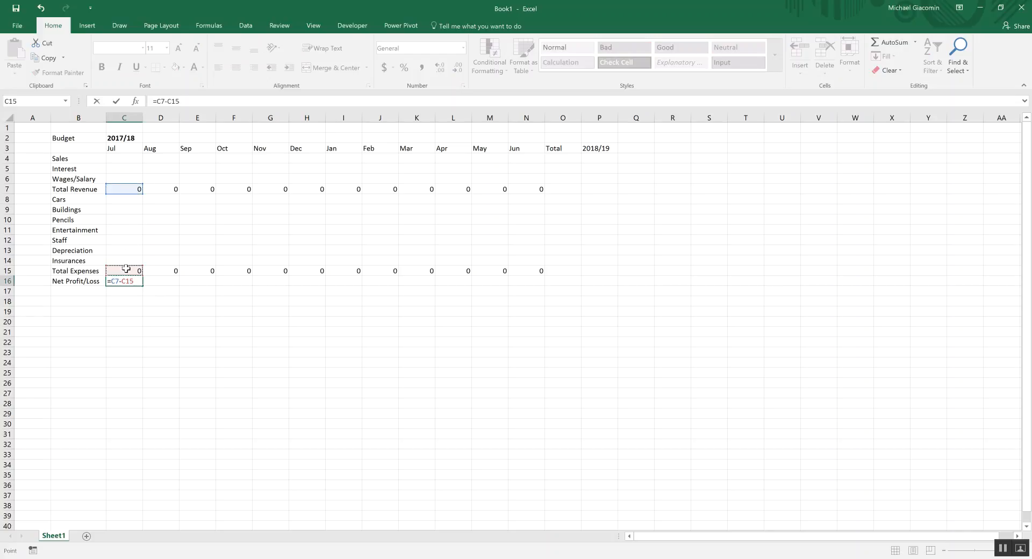
{"action": "key", "text": "Return"}
{"action": "left_click", "coordinate": [139, 281]}
{"action": "left_click_drag", "start_coordinate": [143, 286], "coordinate": [545, 285]}
Step: Sum the Sales months C4:N4 in the Total column at O4 and fill the formula down to O16
{"action": "left_click", "coordinate": [563, 158]}
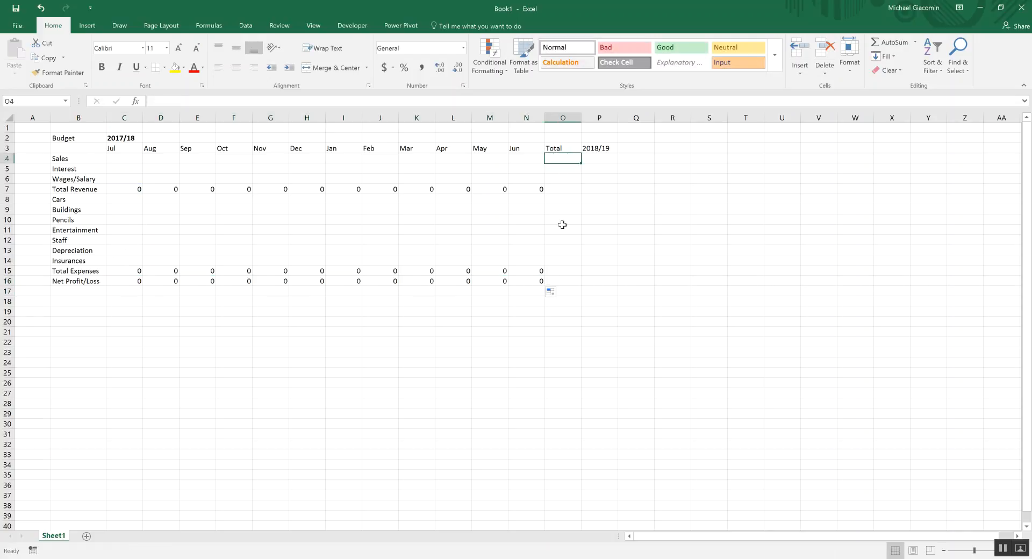
{"action": "type", "text": "=sum("}
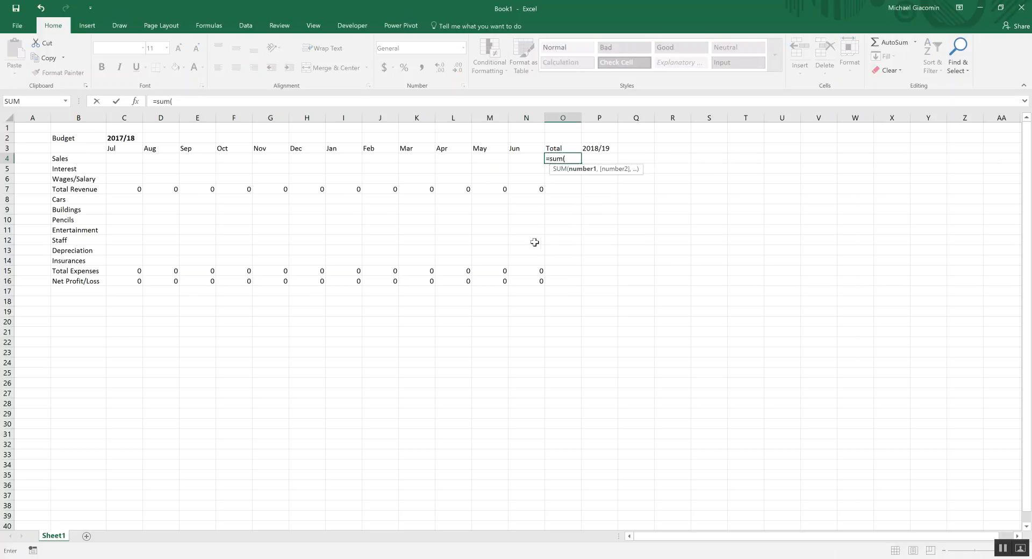
{"action": "left_click_drag", "start_coordinate": [524, 158], "coordinate": [113, 159]}
{"action": "key", "text": "Return"}
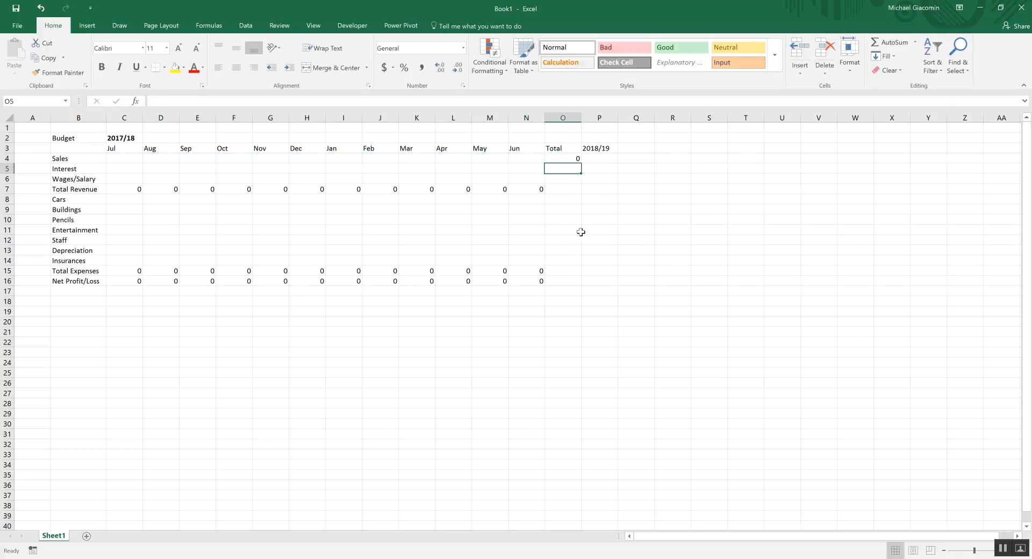
{"action": "left_click", "coordinate": [577, 160]}
{"action": "left_click_drag", "start_coordinate": [579, 162], "coordinate": [587, 283]}
Step: Enter =O4*P2 in P4 for the 2018/19 Sales and fill the formula down to P16
{"action": "left_click", "coordinate": [593, 158]}
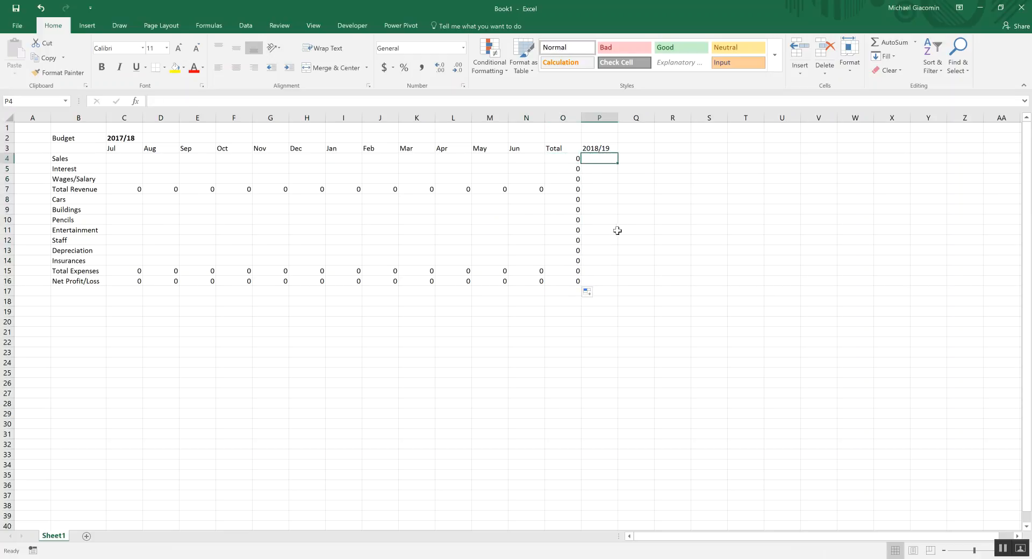
{"action": "type", "text": "="}
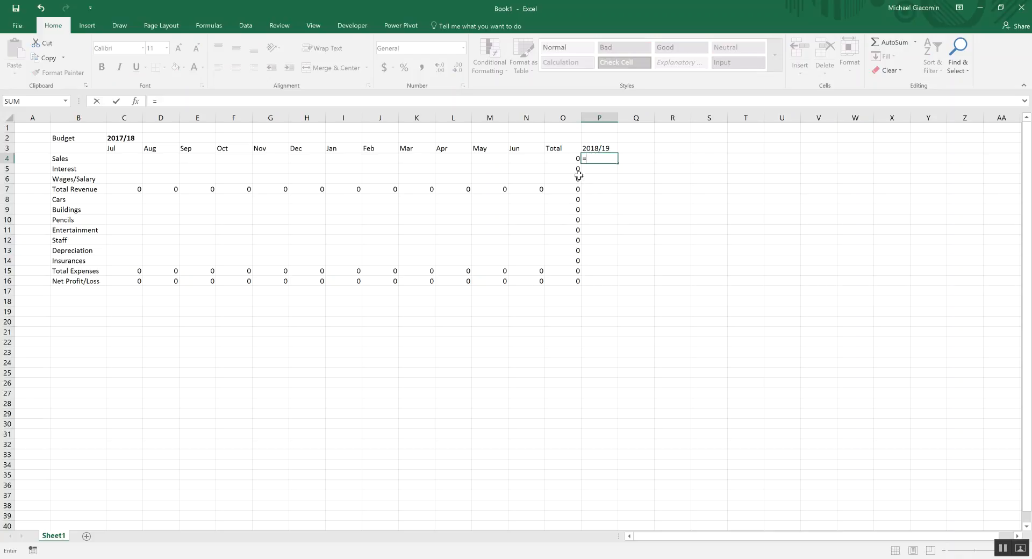
{"action": "left_click", "coordinate": [563, 158]}
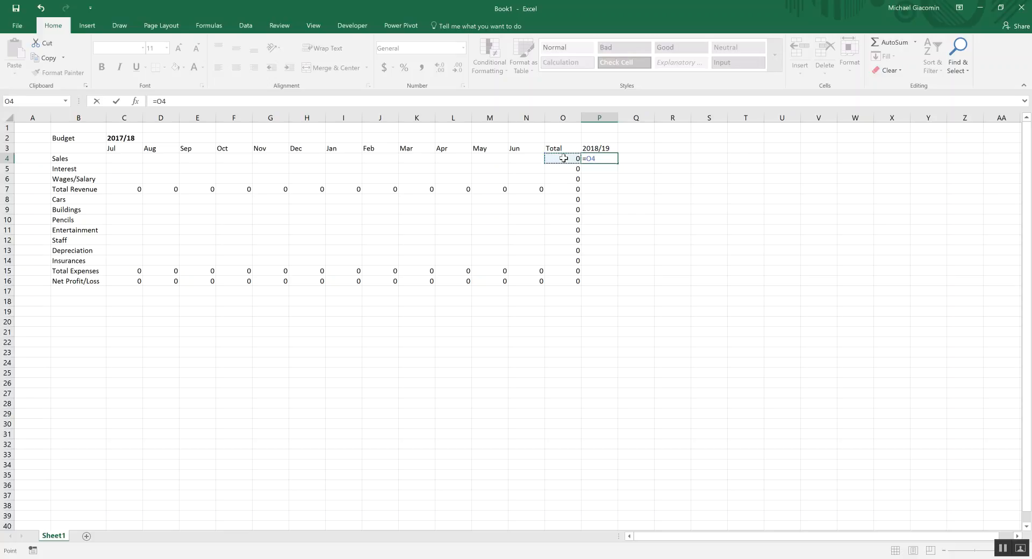
{"action": "type", "text": "*"}
{"action": "left_click", "coordinate": [599, 136]}
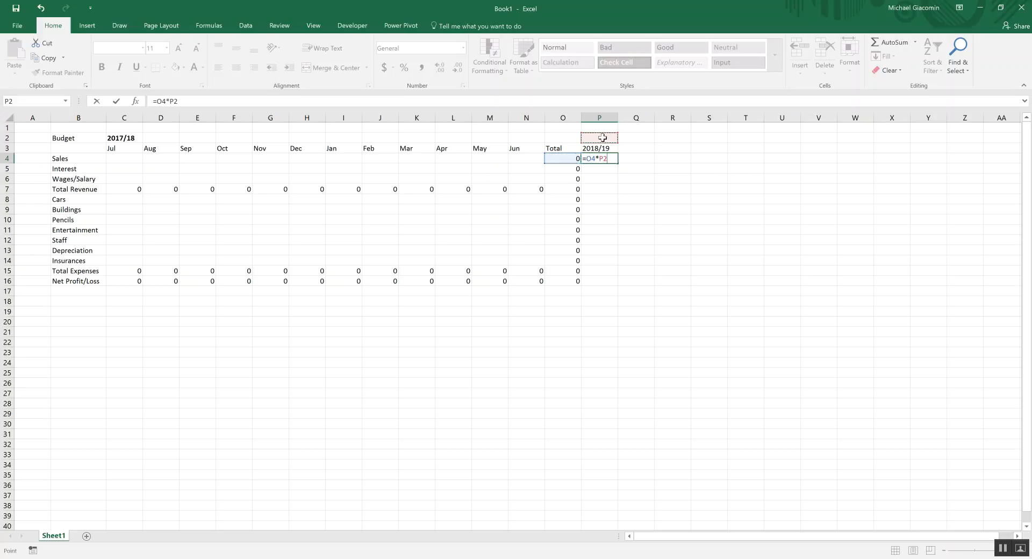
{"action": "key", "text": "ctrl+Return"}
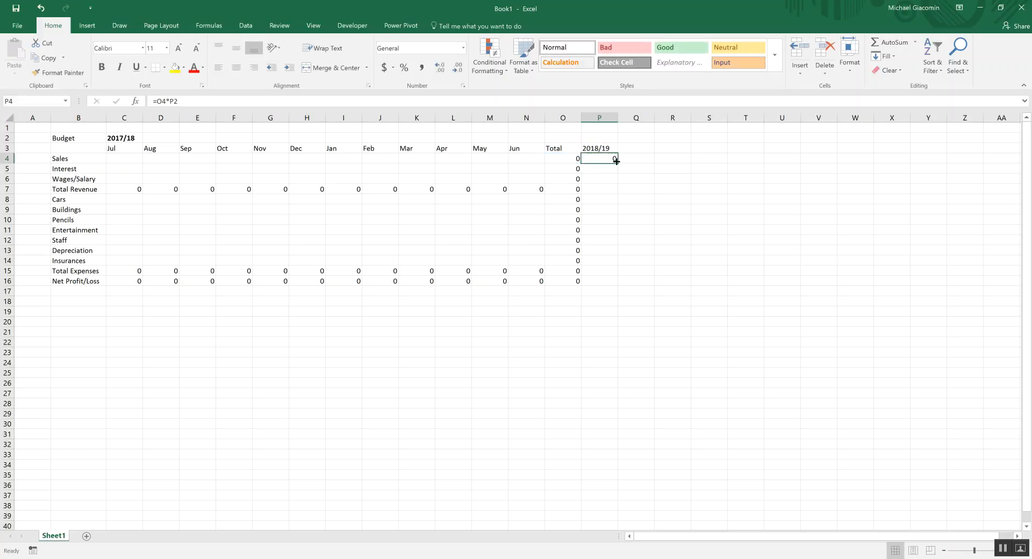
{"action": "left_click_drag", "start_coordinate": [618, 162], "coordinate": [618, 283]}
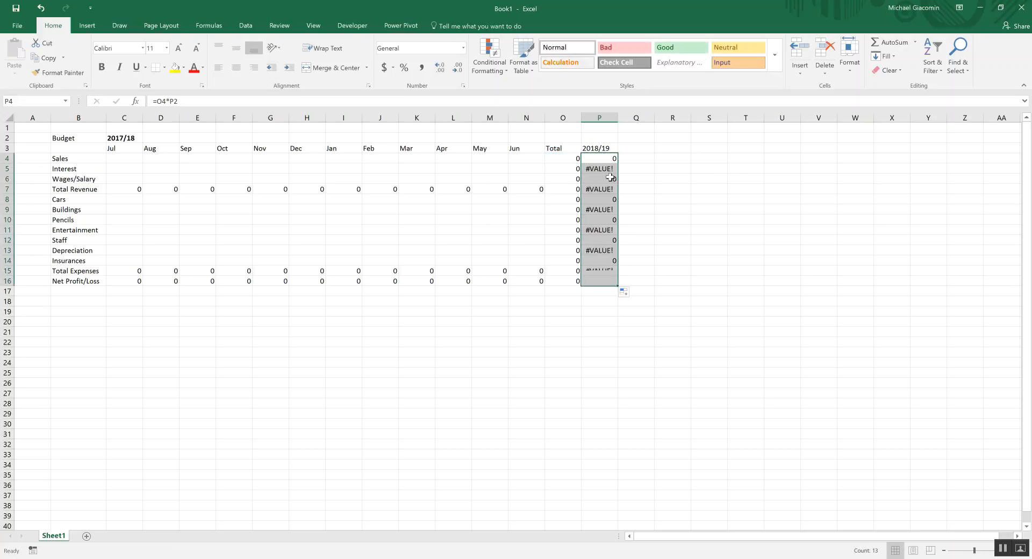
Step: Enter the multiplier 5 in P2 above the 2018/19 heading
{"action": "left_click", "coordinate": [594, 137]}
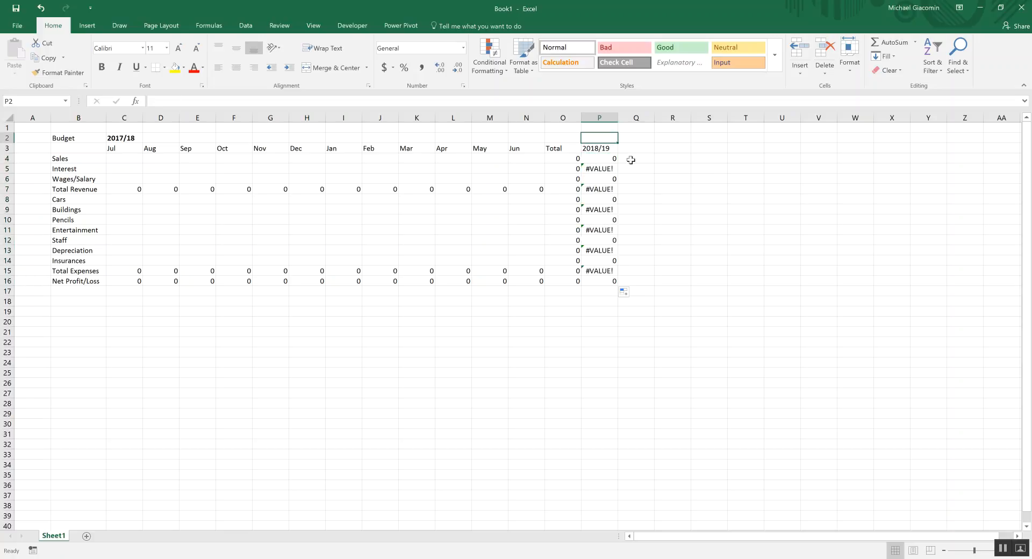
{"action": "type", "text": "5"}
{"action": "key", "text": "ctrl+Return"}
{"action": "key", "text": "Down"}
{"action": "key", "text": "Down"}
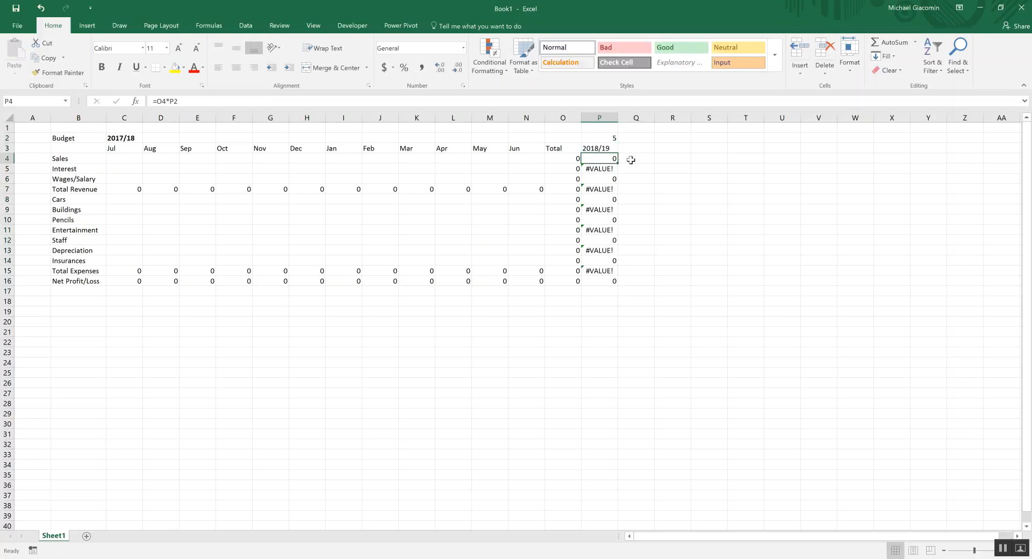
Step: Make the P2 reference absolute so P4 reads =O4*$P$2, and refill the formula down to P16
{"action": "left_click", "coordinate": [595, 169]}
{"action": "left_click", "coordinate": [601, 160]}
{"action": "left_click", "coordinate": [169, 101]}
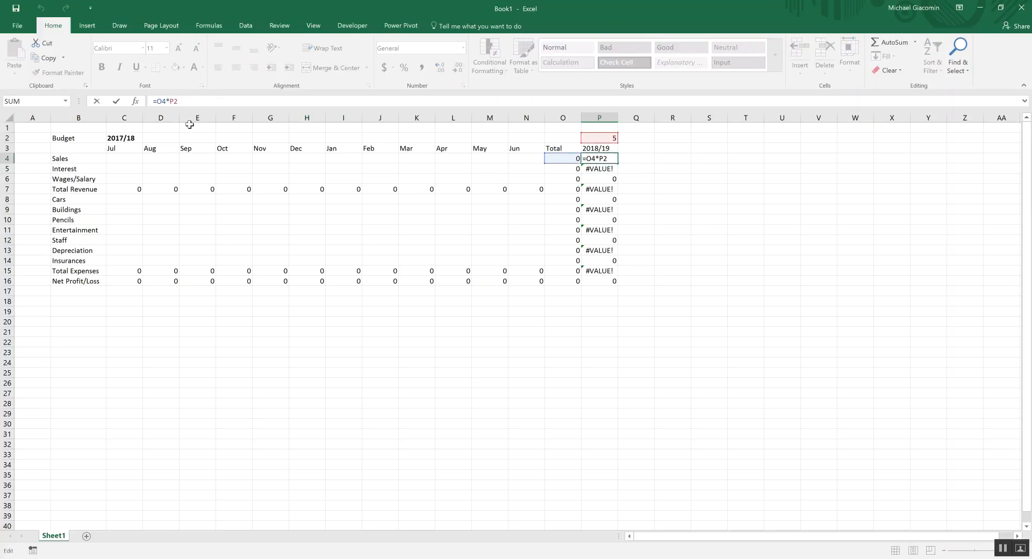
{"action": "type", "text": "$"}
{"action": "key", "text": "Right"}
{"action": "type", "text": "$"}
{"action": "key", "text": "Return"}
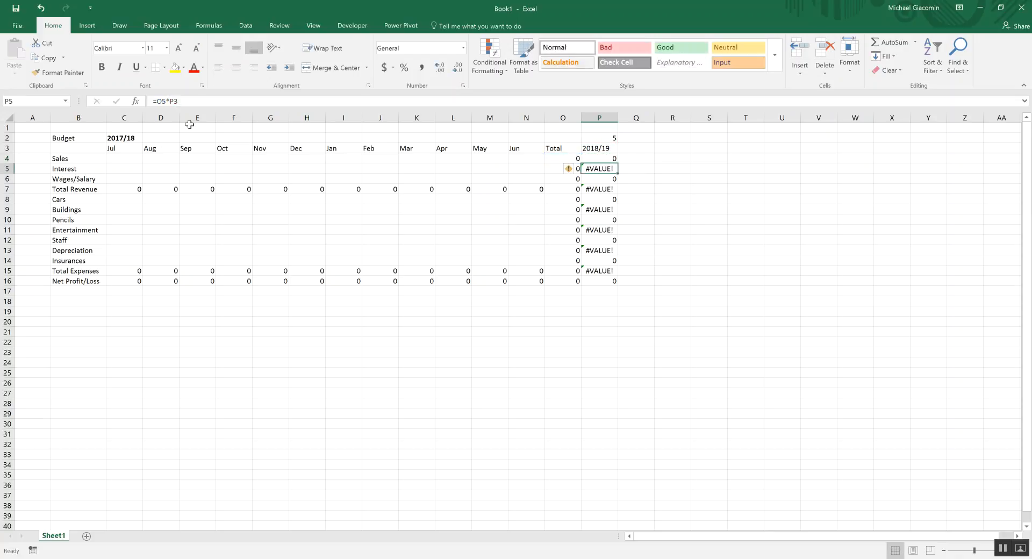
{"action": "left_click", "coordinate": [594, 157]}
{"action": "left_click_drag", "start_coordinate": [618, 164], "coordinate": [618, 286]}
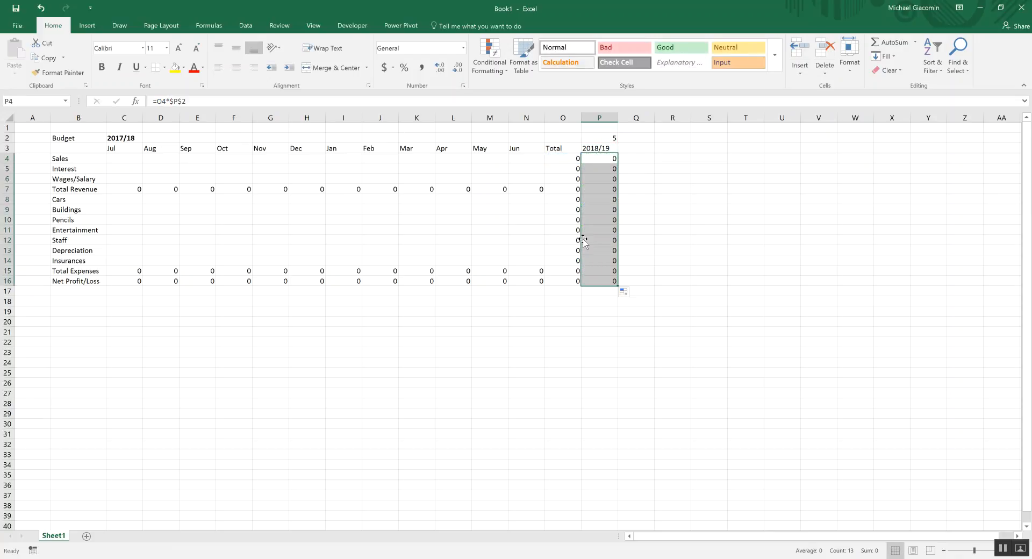
Step: Bold the multiplier in P2 and the column headings from Jul to 2018/19 in C3:P3
{"action": "left_click", "coordinate": [608, 140]}
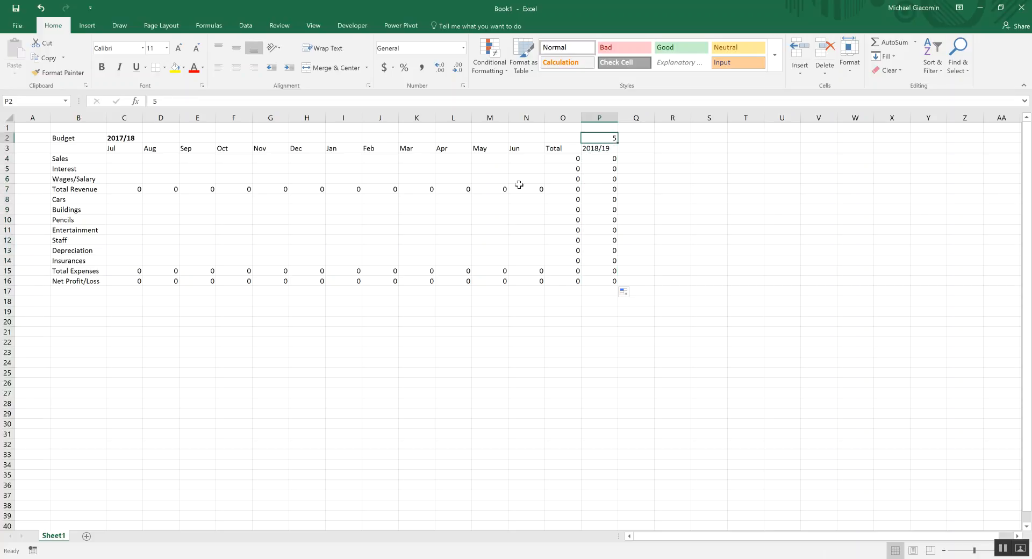
{"action": "key", "text": "ctrl+b"}
{"action": "left_click_drag", "start_coordinate": [122, 148], "coordinate": [599, 148]}
{"action": "key", "text": "ctrl+b"}
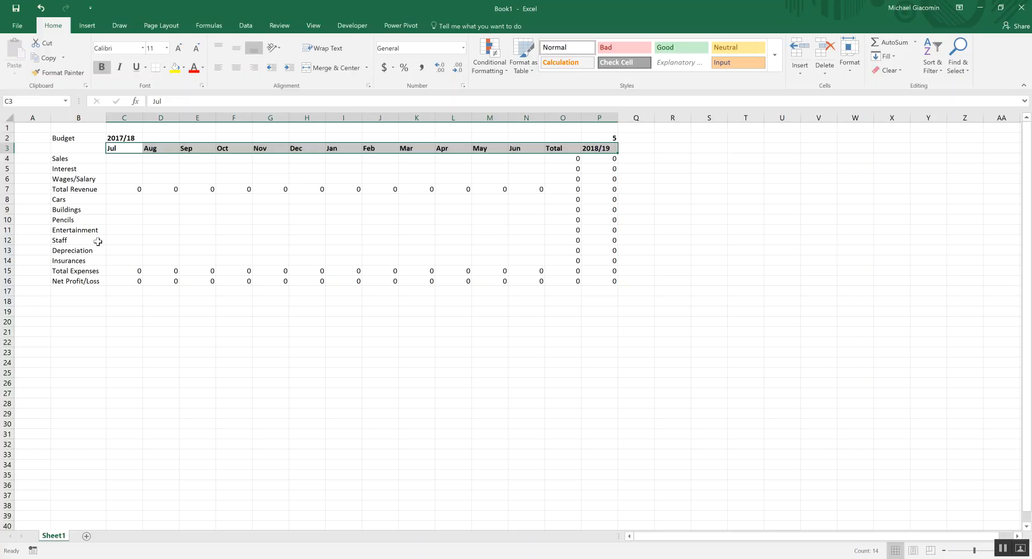
Step: Bold the Total Revenue, Total Expenses and Net Profit/Loss rows from column B to P
{"action": "left_click_drag", "start_coordinate": [61, 189], "coordinate": [609, 193]}
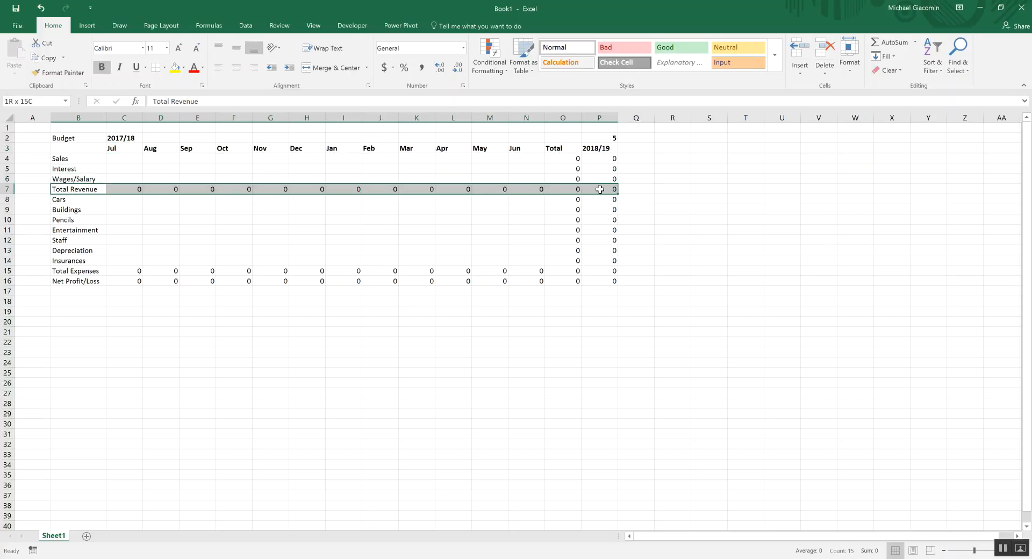
{"action": "left_click_drag", "start_coordinate": [75, 271], "coordinate": [592, 279]}
{"action": "key", "text": "ctrl+b"}
{"action": "left_click", "coordinate": [392, 330]}
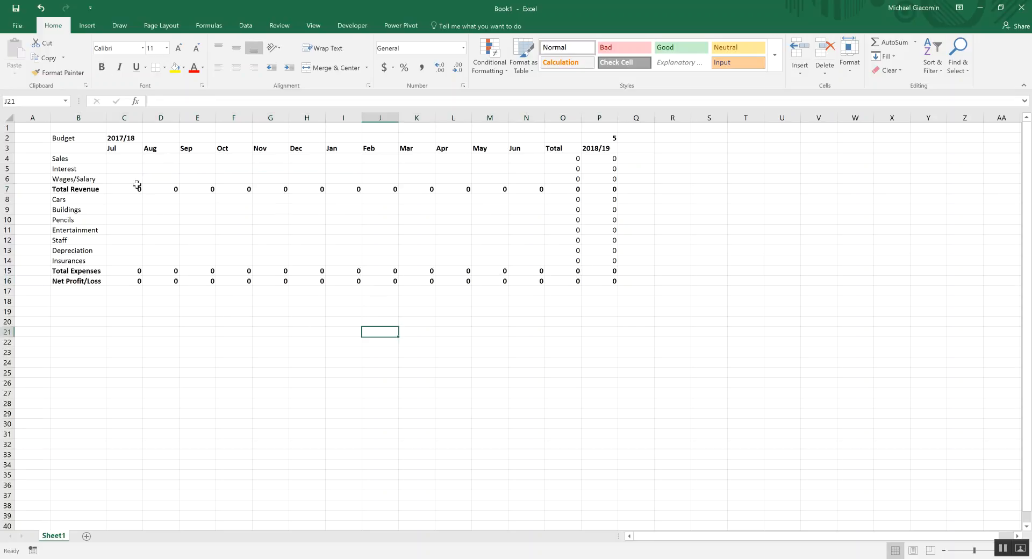
Step: Enter 2000 as the July Sales amount in C4
{"action": "left_click", "coordinate": [130, 159]}
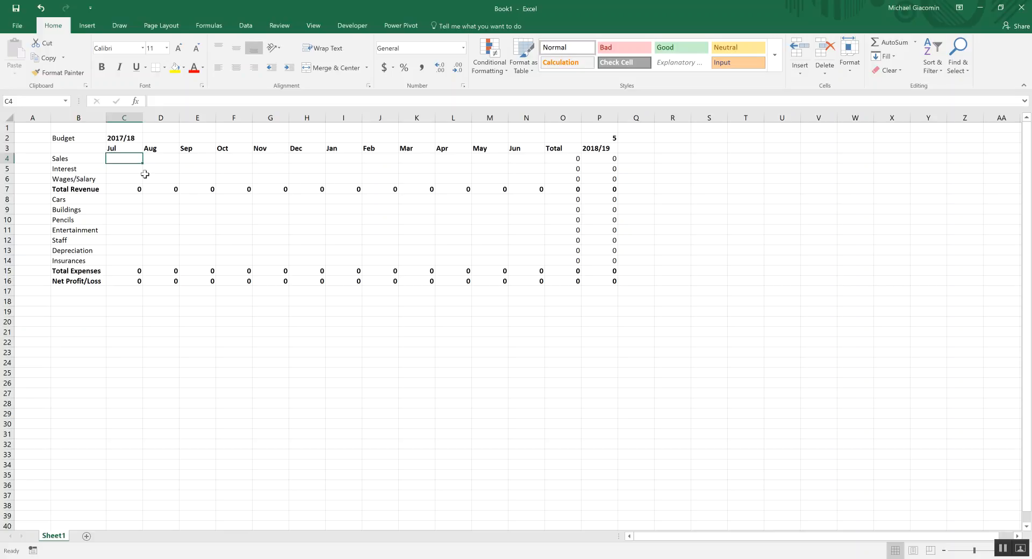
{"action": "type", "text": "2000"}
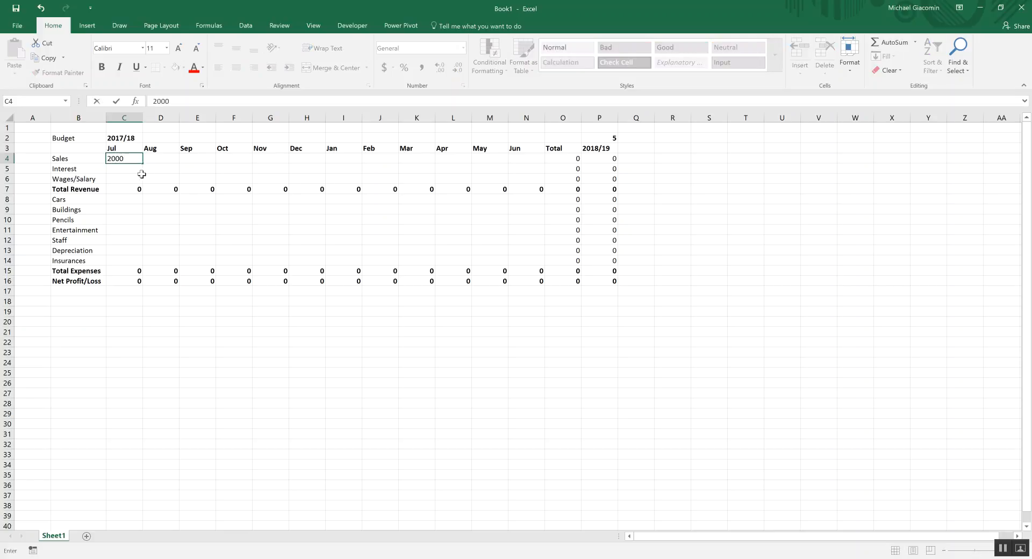
{"action": "key", "text": "Return"}
{"action": "left_click", "coordinate": [141, 161]}
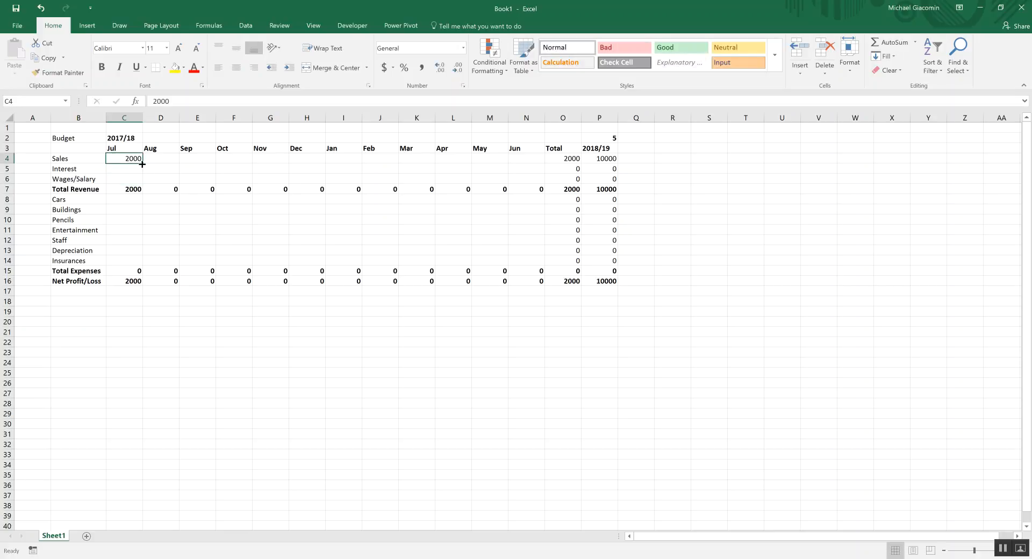
Step: Check the July Total Revenue and Net Profit/Loss formulas in C7 and C16
{"action": "left_click", "coordinate": [136, 191]}
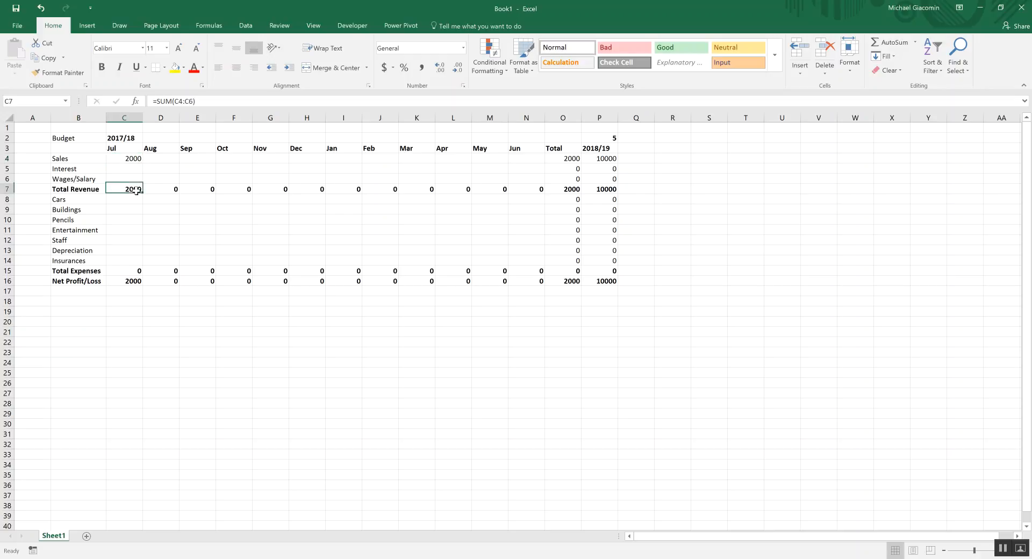
{"action": "left_click", "coordinate": [134, 282]}
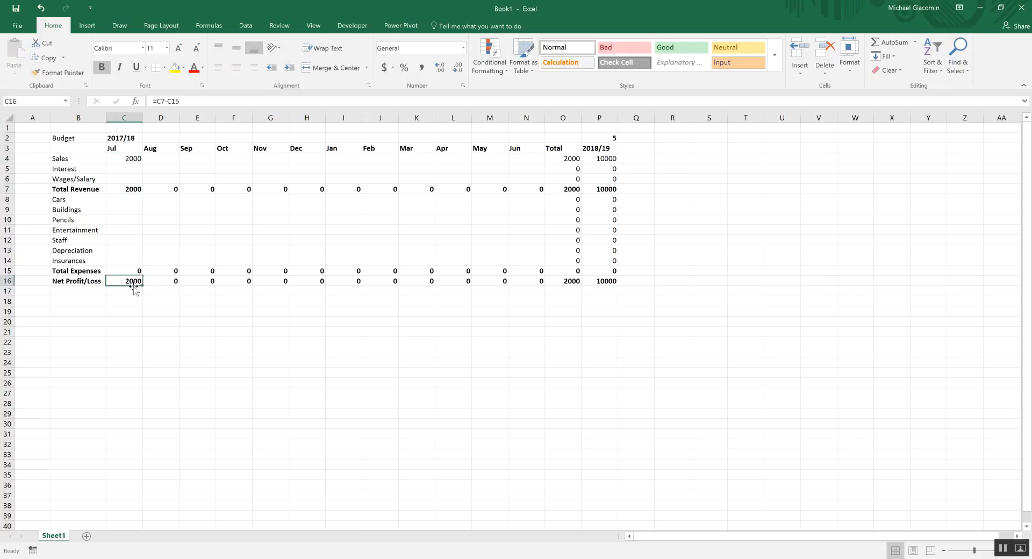
{"action": "left_click", "coordinate": [128, 188]}
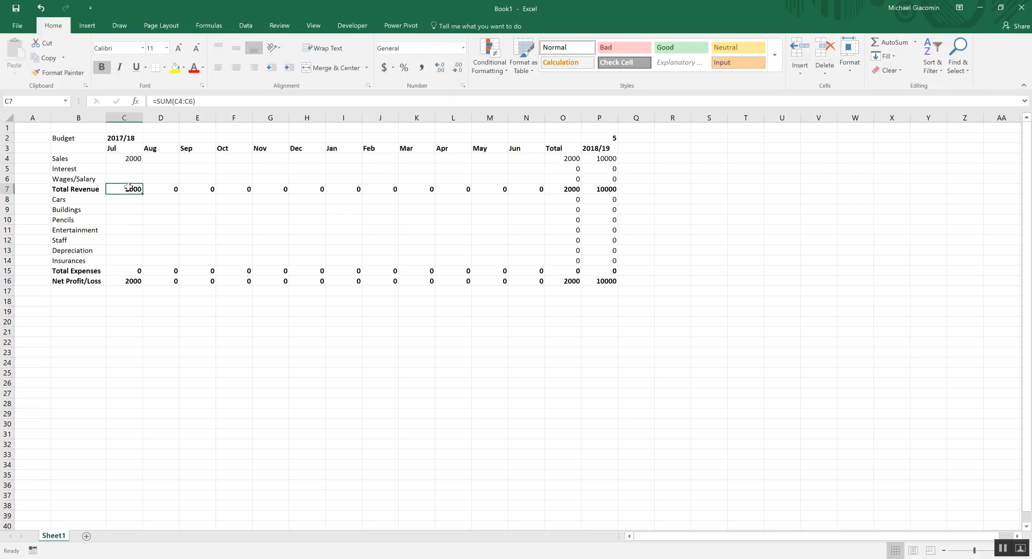
{"action": "left_click", "coordinate": [129, 280]}
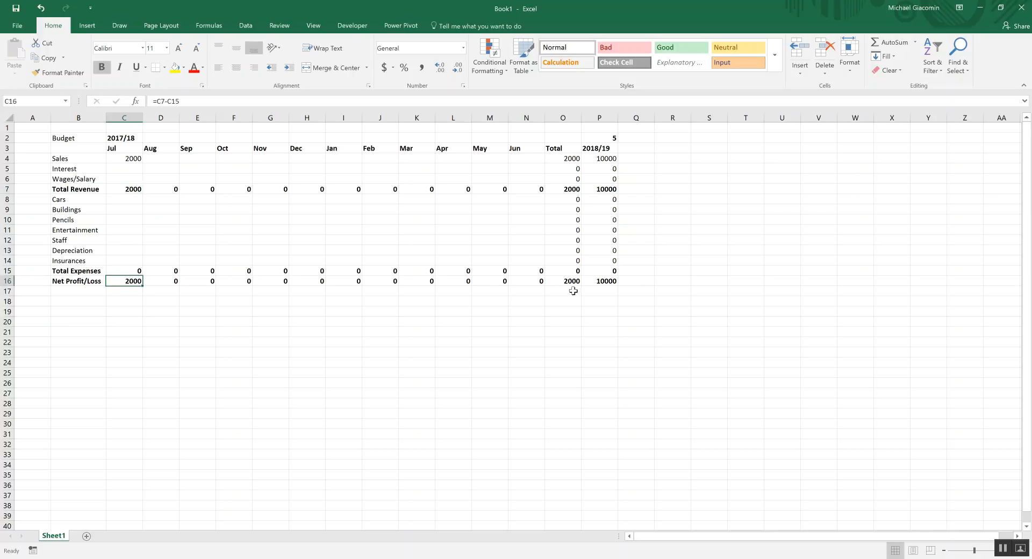
Step: Try 0.05 as the multiplier in P2 above the 2018/19 heading
{"action": "left_click", "coordinate": [612, 137]}
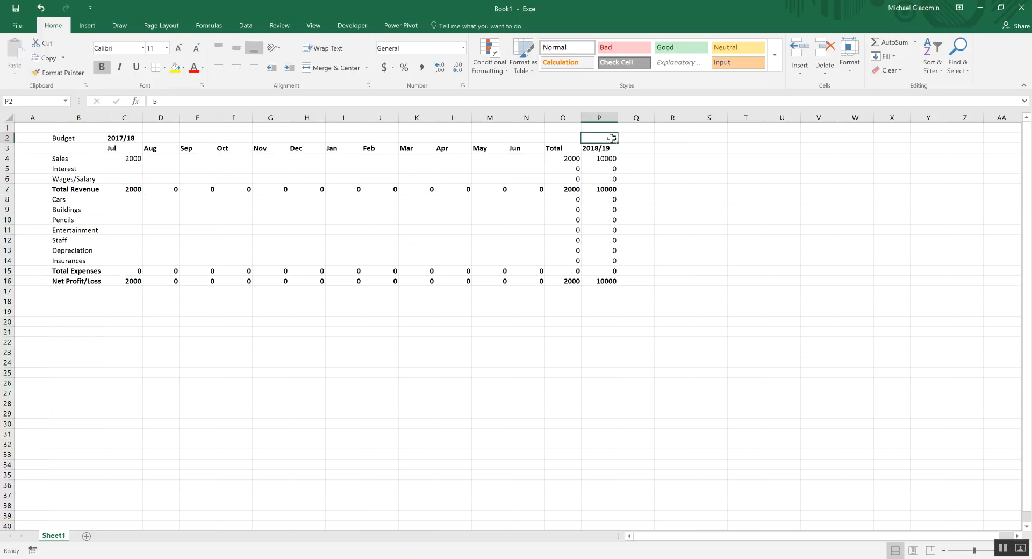
{"action": "type", "text": "0.05"}
{"action": "key", "text": "Return"}
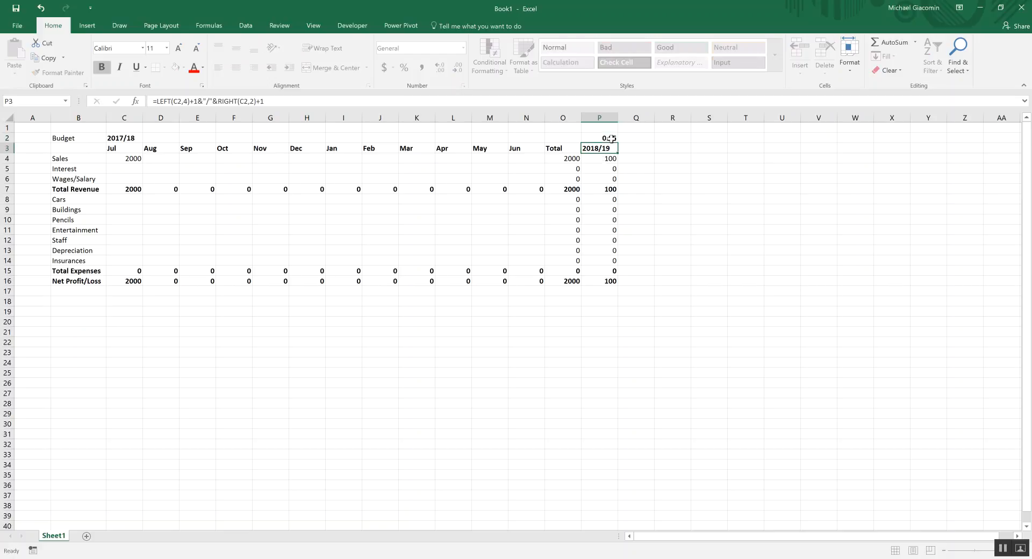
Step: Set the multiplier in P2 above the 2018/19 heading to 1.05
{"action": "left_click", "coordinate": [604, 138]}
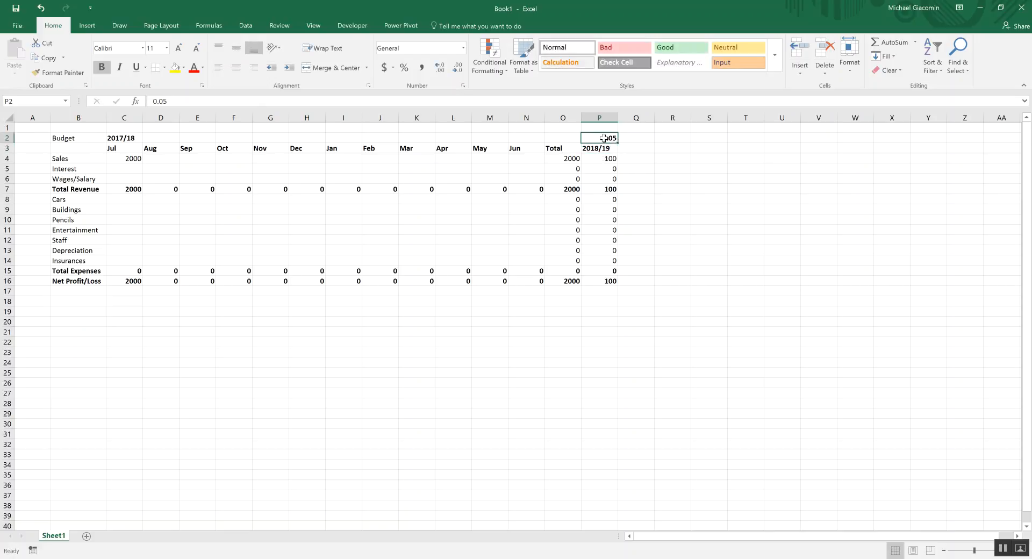
{"action": "type", "text": "0"}
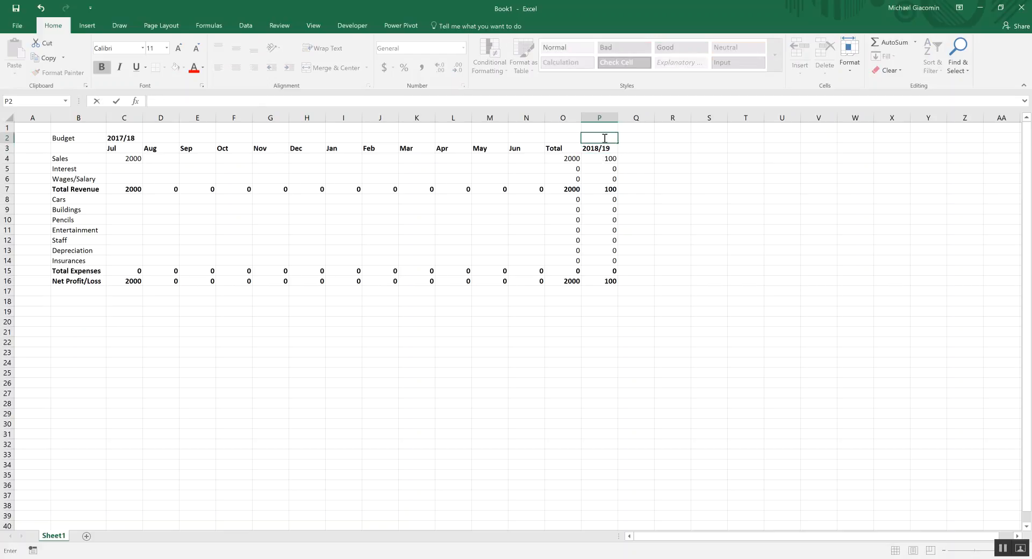
{"action": "type", "text": ".05"}
{"action": "key", "text": "Return"}
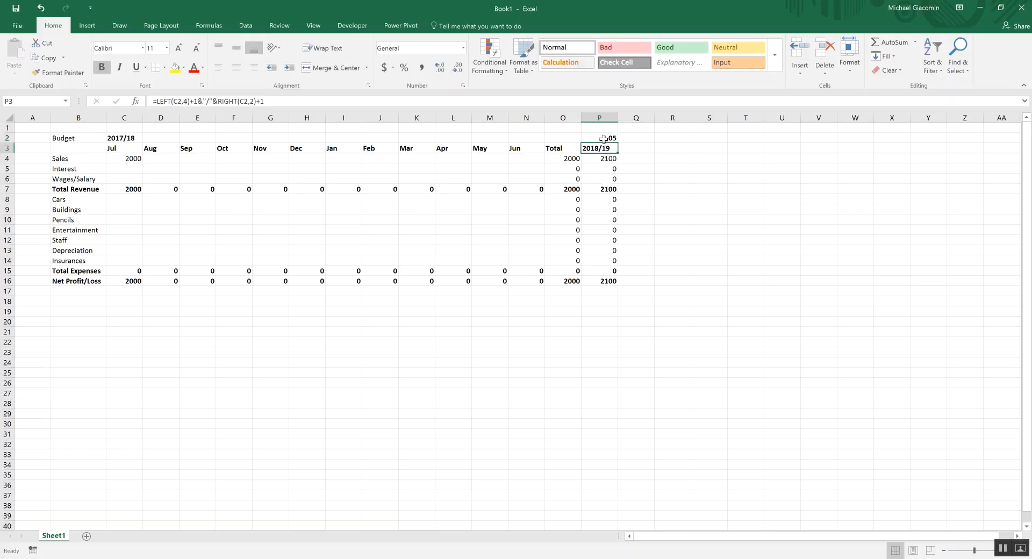
Step: Fill the July Sales amount across to June, and change December's Sales to 5000 and January's to 1000
{"action": "left_click", "coordinate": [129, 160]}
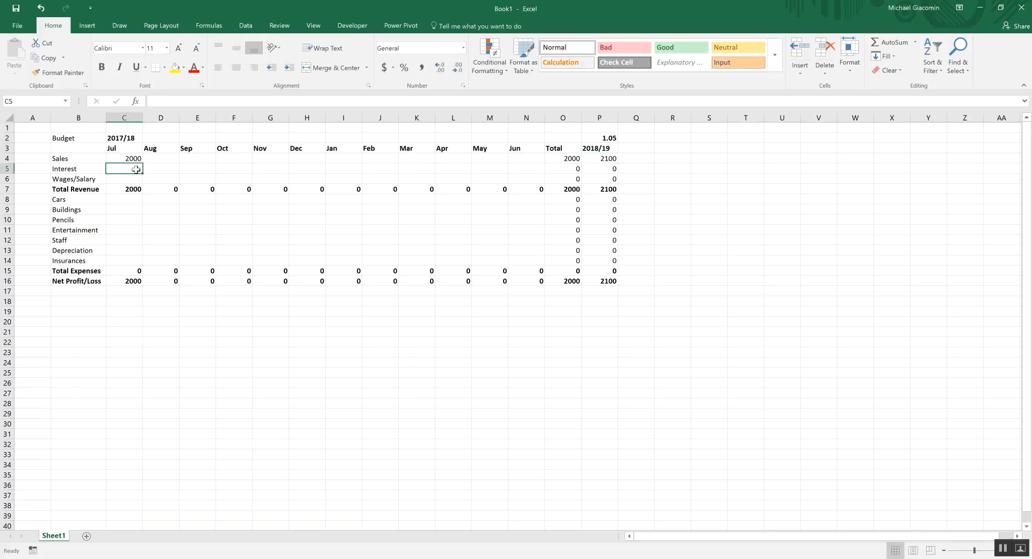
{"action": "left_click_drag", "start_coordinate": [143, 163], "coordinate": [528, 170]}
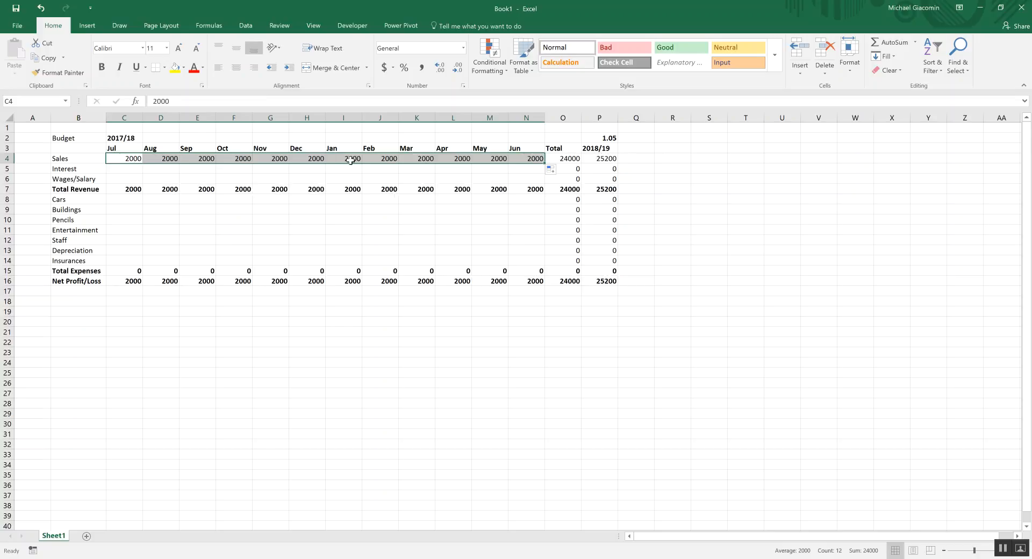
{"action": "left_click", "coordinate": [304, 159]}
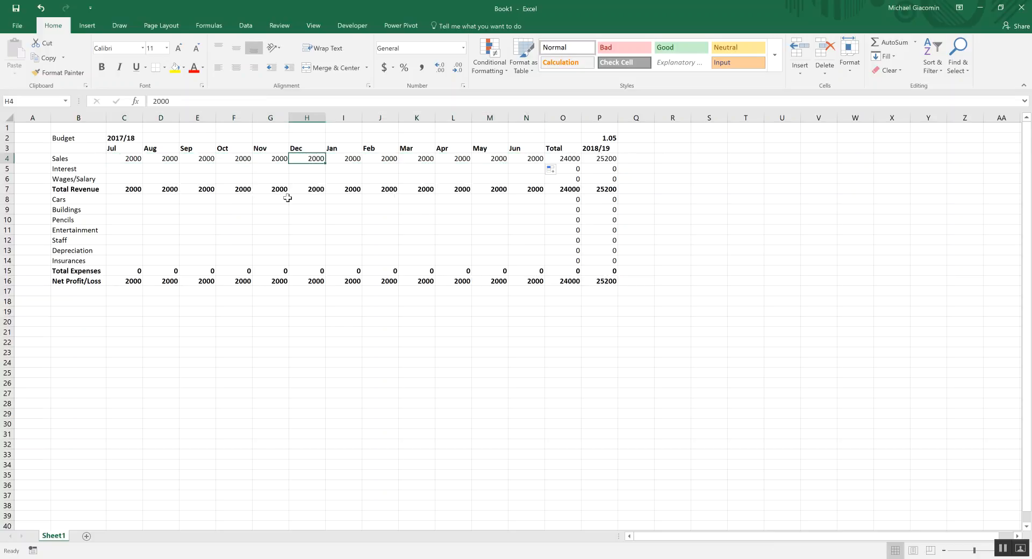
{"action": "type", "text": "00"}
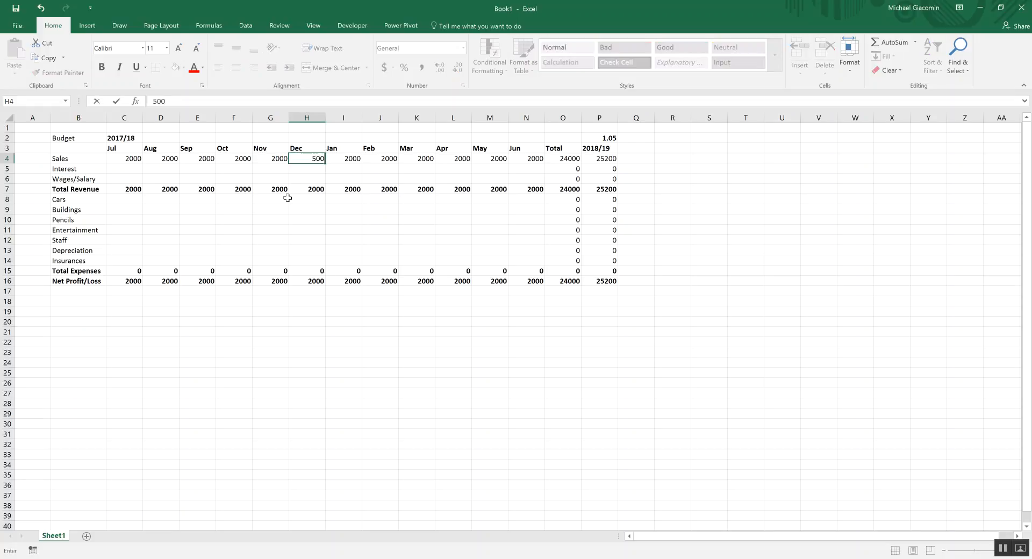
{"action": "key", "text": "Return"}
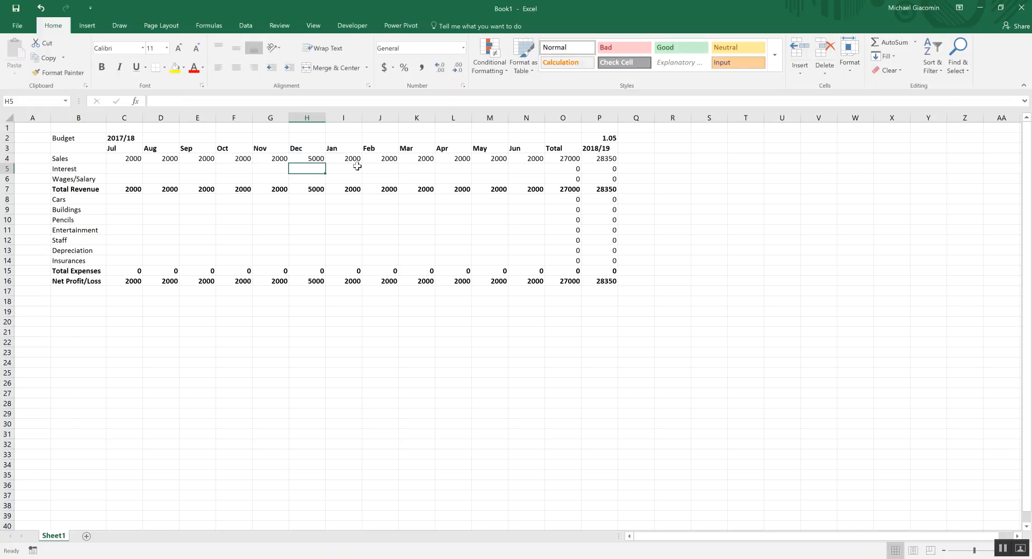
{"action": "left_click", "coordinate": [350, 159]}
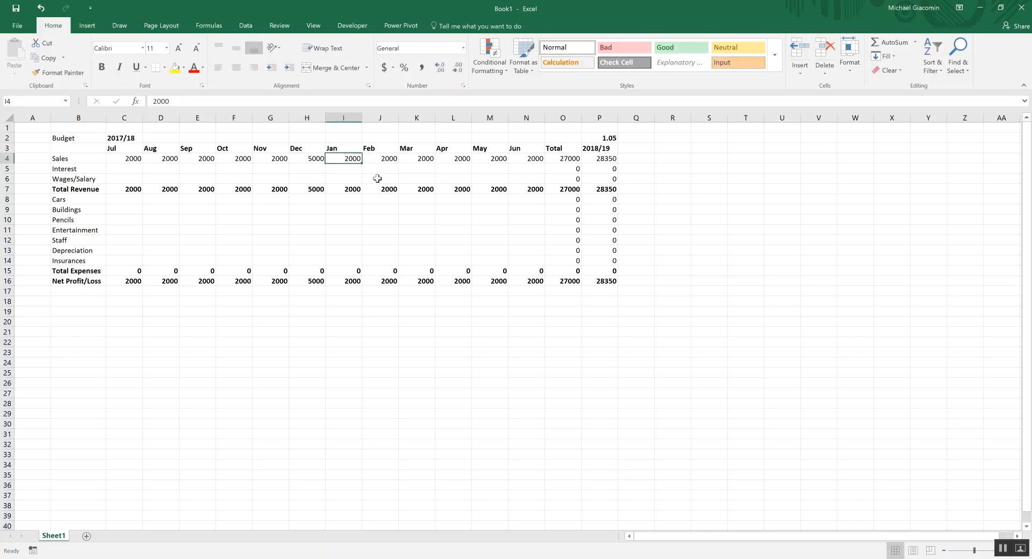
{"action": "type", "text": "10"}
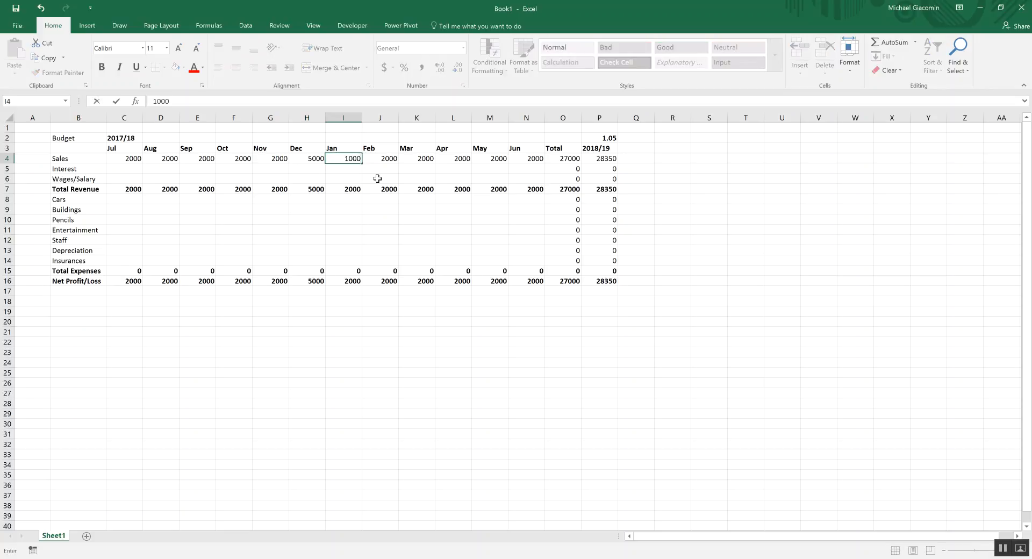
{"action": "left_click", "coordinate": [352, 167]}
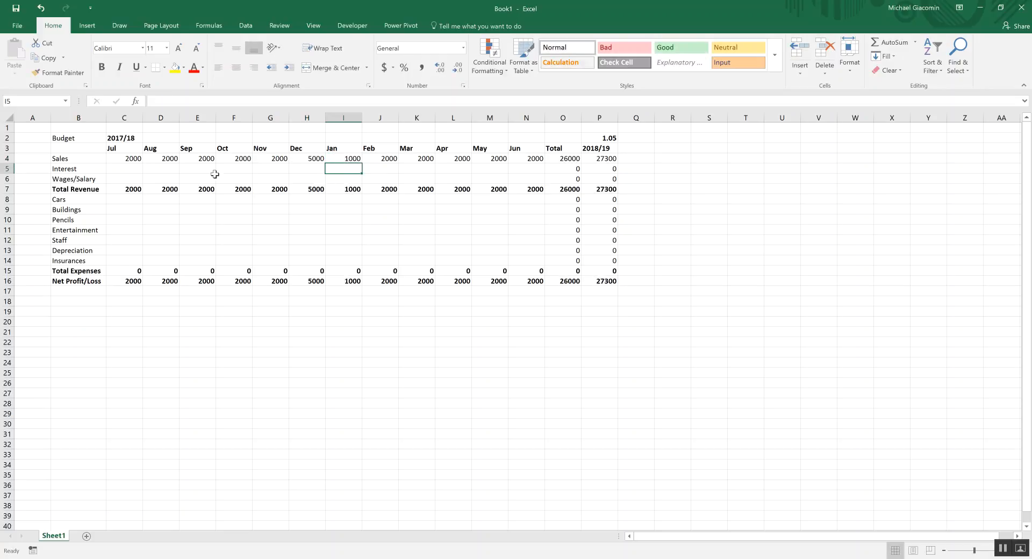
Step: Enter Interest amounts in row 5: 50 for August, 50 for October, 60 for January, 30 for April and 45 for June
{"action": "left_click", "coordinate": [162, 169]}
{"action": "left_click", "coordinate": [139, 171]}
{"action": "left_click", "coordinate": [154, 170]}
{"action": "type", "text": "5"}
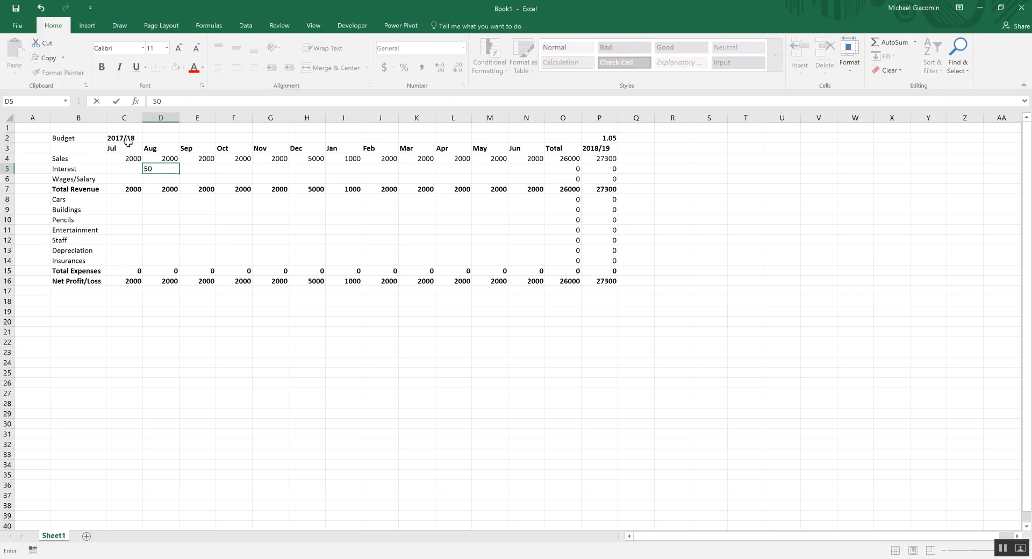
{"action": "type", "text": "0"}
{"action": "key", "text": "Tab"}
{"action": "key", "text": "Tab"}
{"action": "type", "text": "50"}
{"action": "key", "text": "Tab"}
{"action": "key", "text": "Tab"}
{"action": "key", "text": "Tab"}
{"action": "type", "text": "60"}
{"action": "key", "text": "Tab"}
{"action": "key", "text": "Tab"}
{"action": "key", "text": "Tab"}
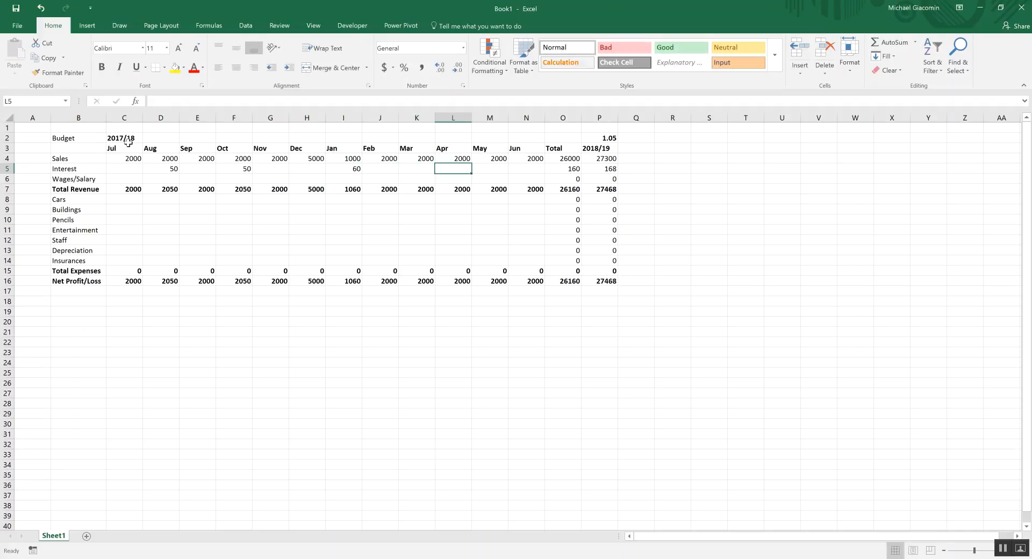
{"action": "type", "text": "30"}
{"action": "key", "text": "Tab"}
{"action": "key", "text": "Tab"}
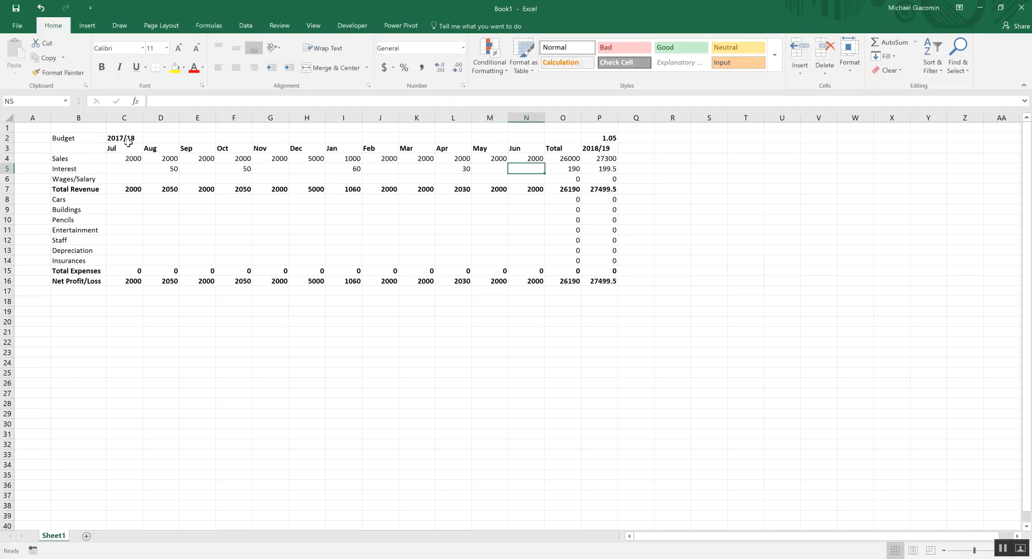
{"action": "type", "text": "45"}
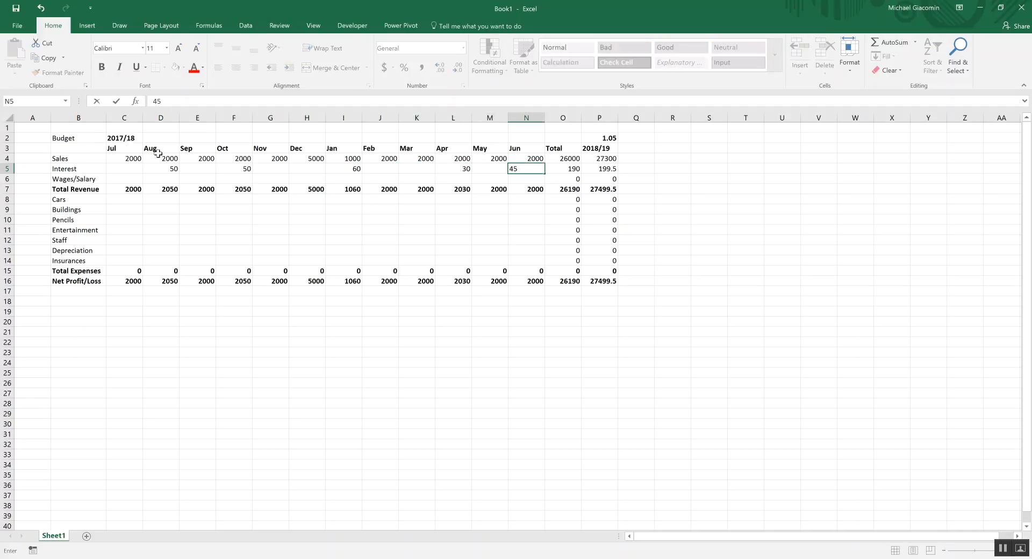
{"action": "left_click", "coordinate": [404, 181]}
Step: Check the June Total Revenue and Net Profit/Loss formulas in N7 and N16
{"action": "left_click", "coordinate": [531, 169]}
{"action": "left_click", "coordinate": [534, 181]}
{"action": "left_click", "coordinate": [530, 187]}
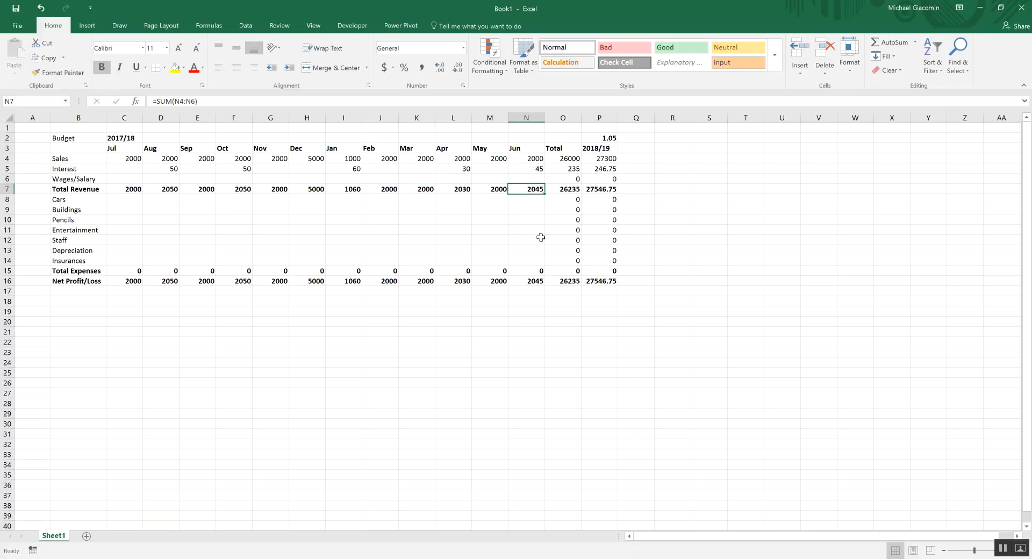
{"action": "left_click", "coordinate": [532, 278]}
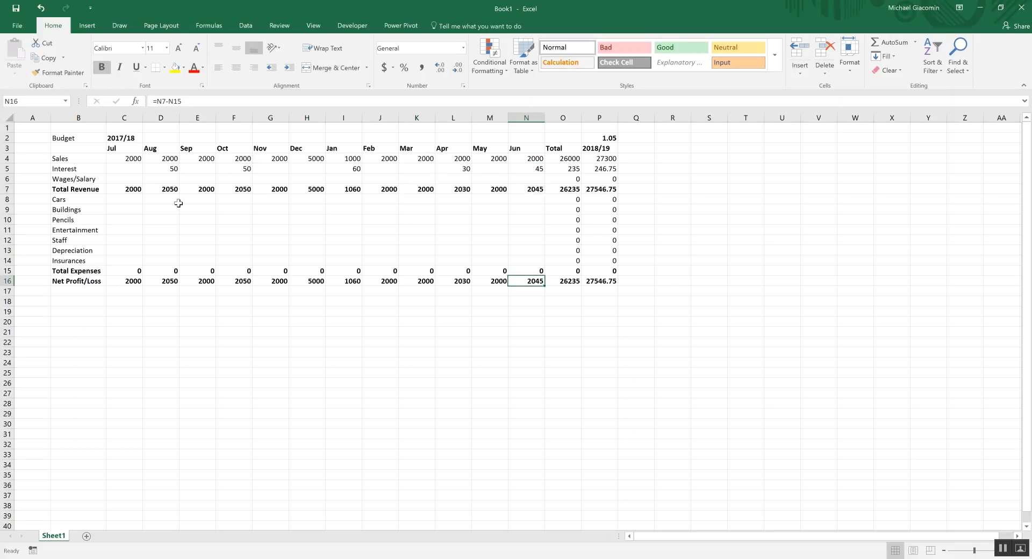
Step: Enter 3000 as the July Wages/Salary amount in C6 and fill it across to June
{"action": "left_click", "coordinate": [128, 176]}
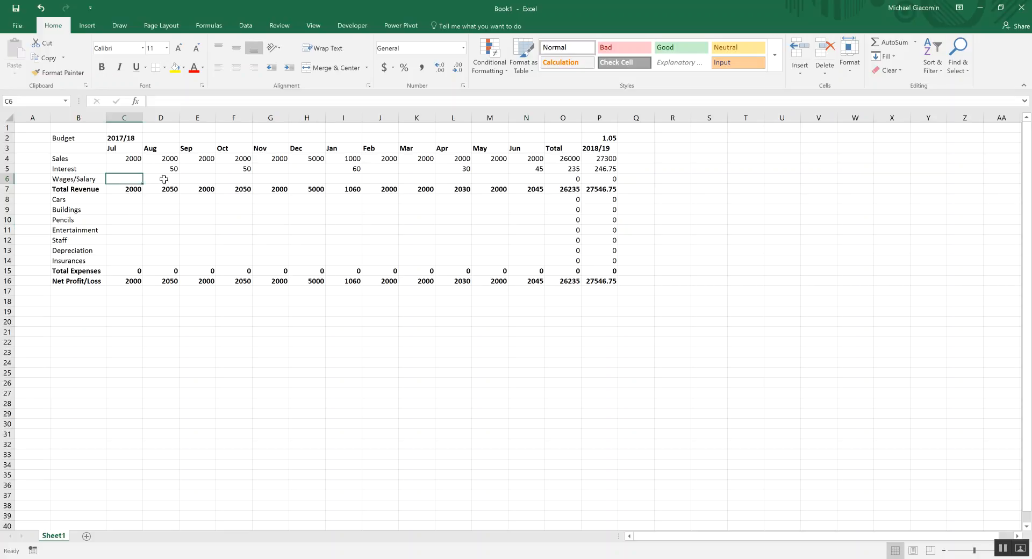
{"action": "type", "text": "300"}
{"action": "left_click", "coordinate": [135, 204]}
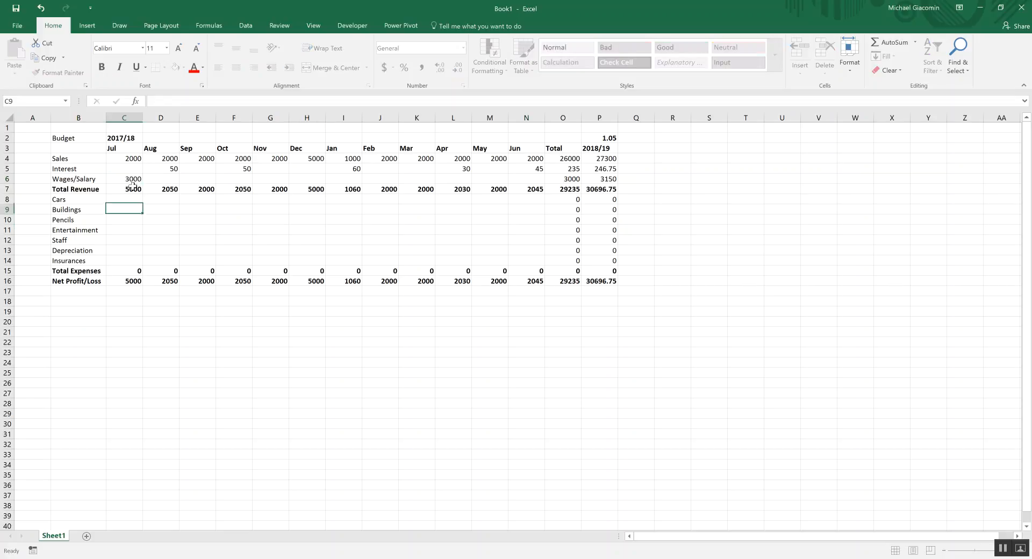
{"action": "left_click", "coordinate": [126, 178]}
{"action": "left_click_drag", "start_coordinate": [142, 183], "coordinate": [538, 171]}
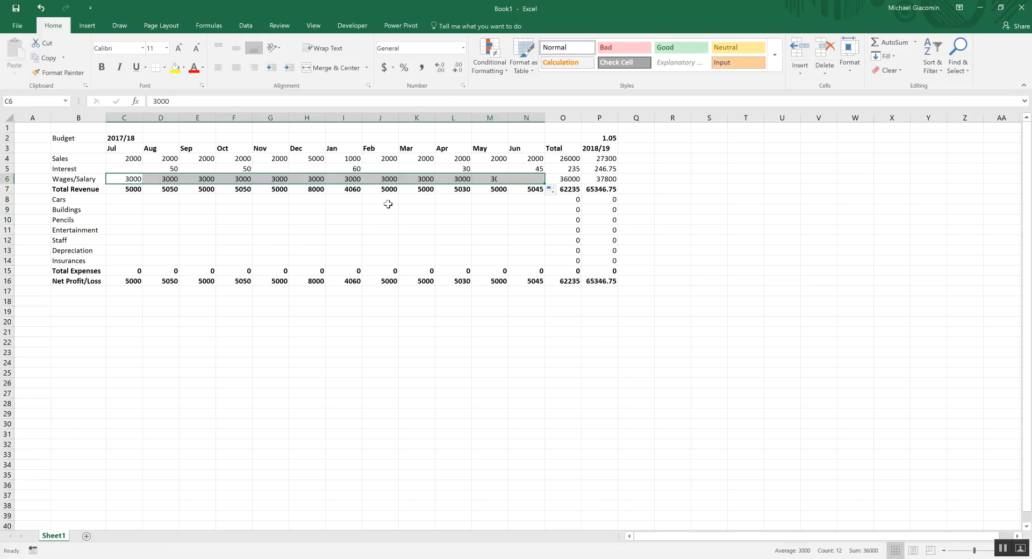
Step: Review the Total Revenue and Net Profit/Loss formulas in the July and Total columns
{"action": "left_click", "coordinate": [129, 200]}
{"action": "left_click", "coordinate": [136, 189]}
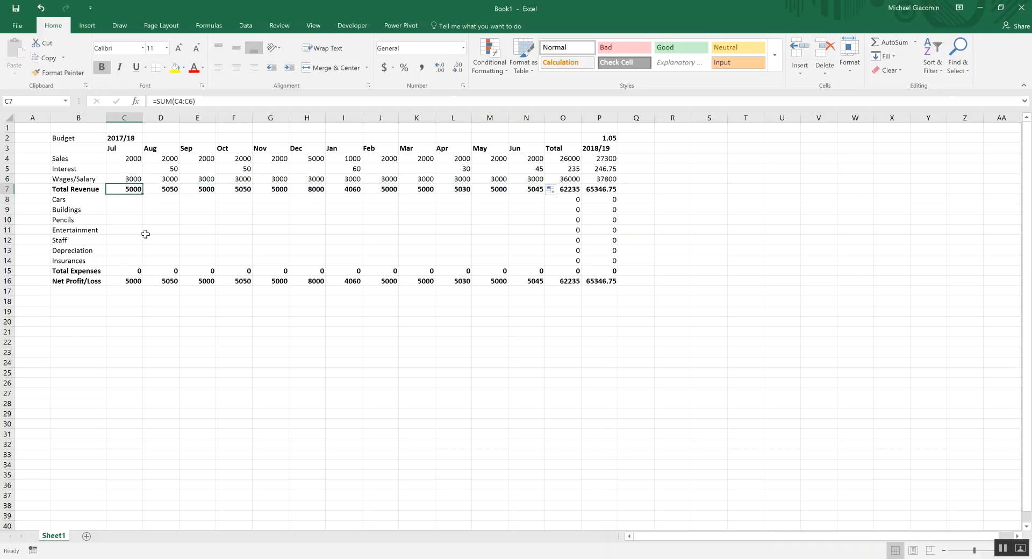
{"action": "left_click", "coordinate": [137, 282]}
{"action": "left_click", "coordinate": [567, 190]}
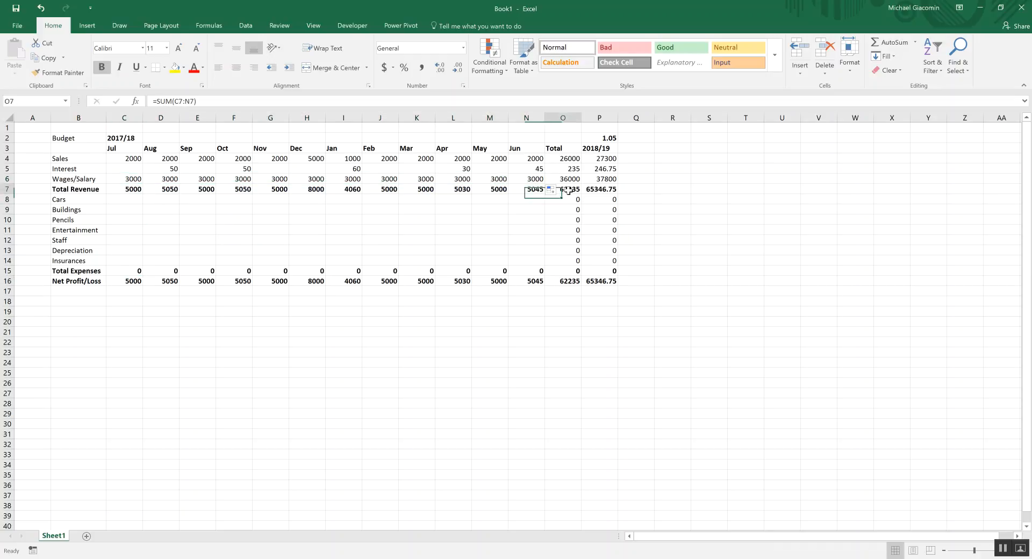
{"action": "left_click", "coordinate": [570, 281]}
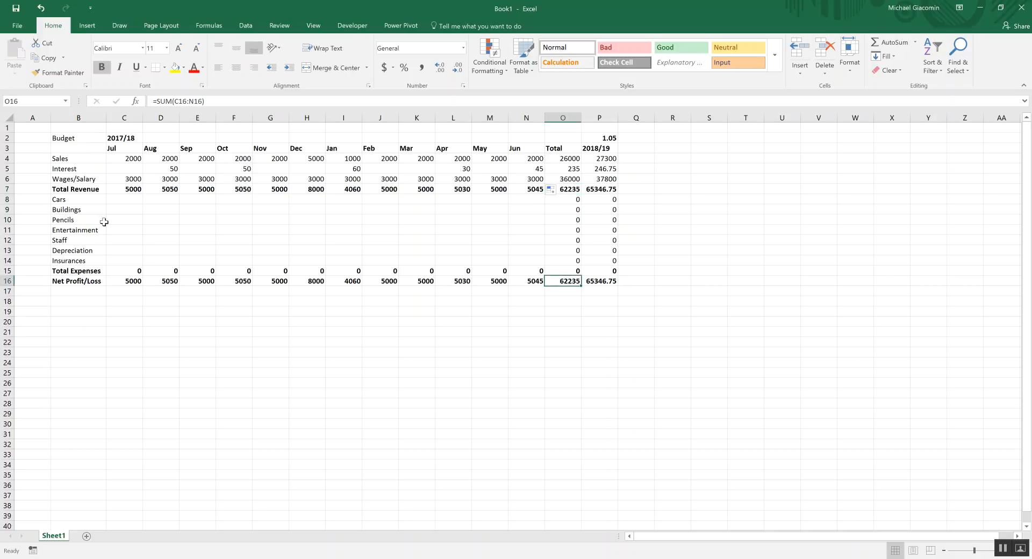
Step: Enter 80 as the July Cars expense in C8 and fill it across to June
{"action": "left_click", "coordinate": [134, 202]}
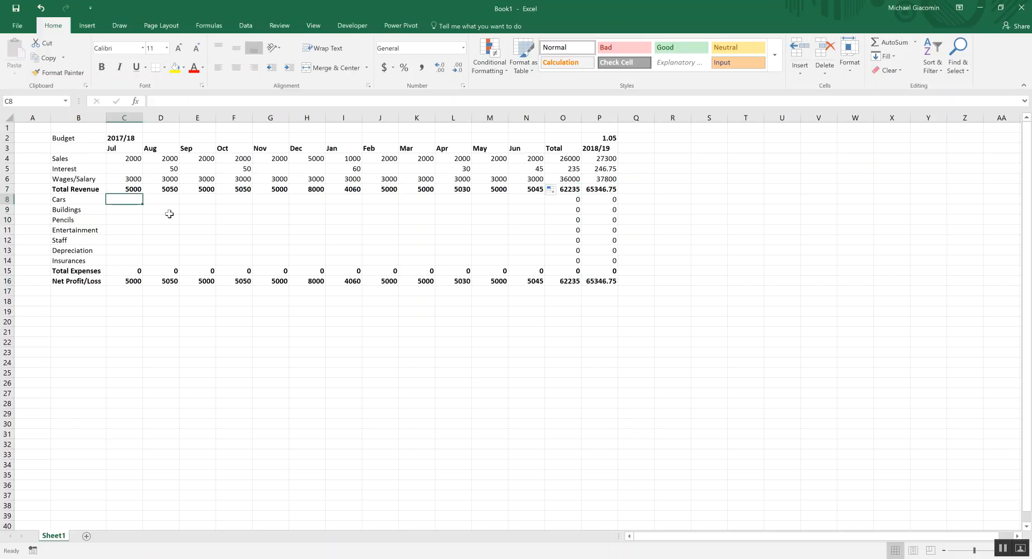
{"action": "type", "text": "45"}
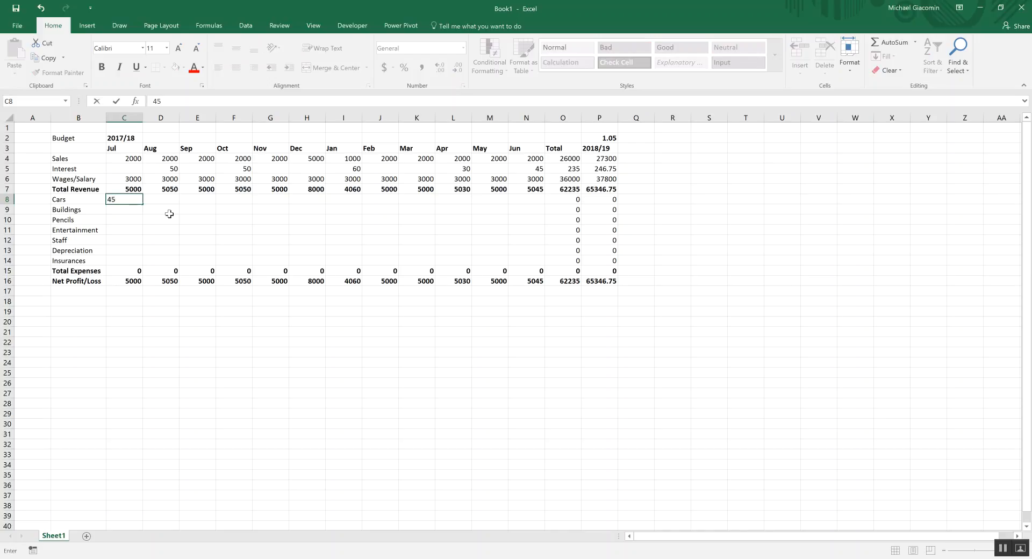
{"action": "type", "text": "80"}
{"action": "key", "text": "Return"}
{"action": "left_click", "coordinate": [139, 201]}
{"action": "left_click_drag", "start_coordinate": [145, 204], "coordinate": [538, 204]}
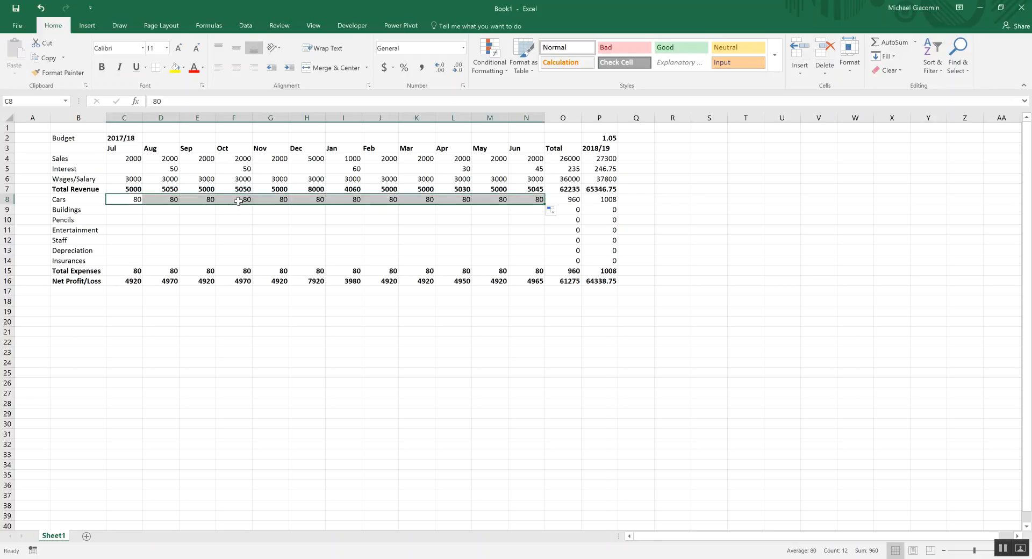
Step: Change the Cars expense to 480 for October in F8 and 560 for February in J8
{"action": "left_click", "coordinate": [238, 200]}
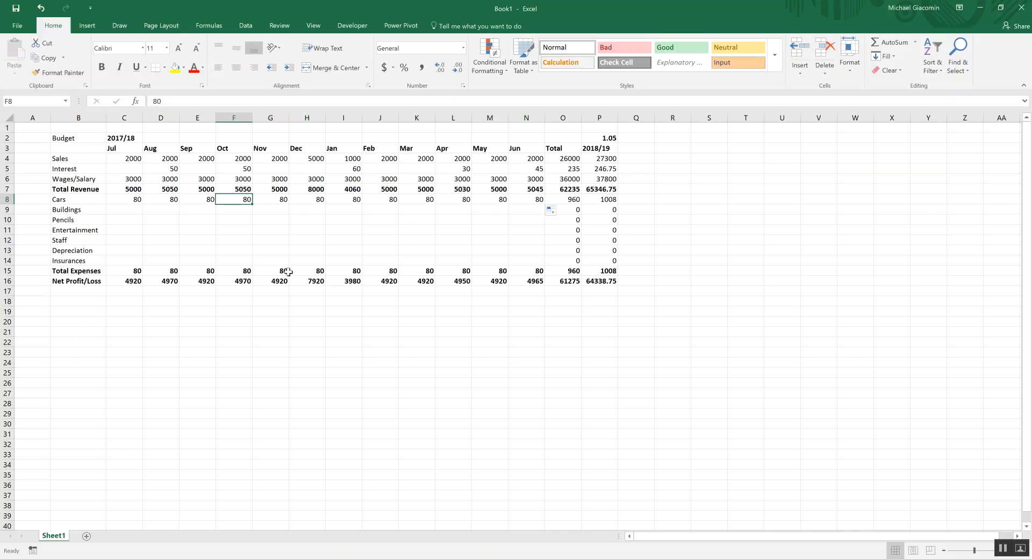
{"action": "type", "text": "480"}
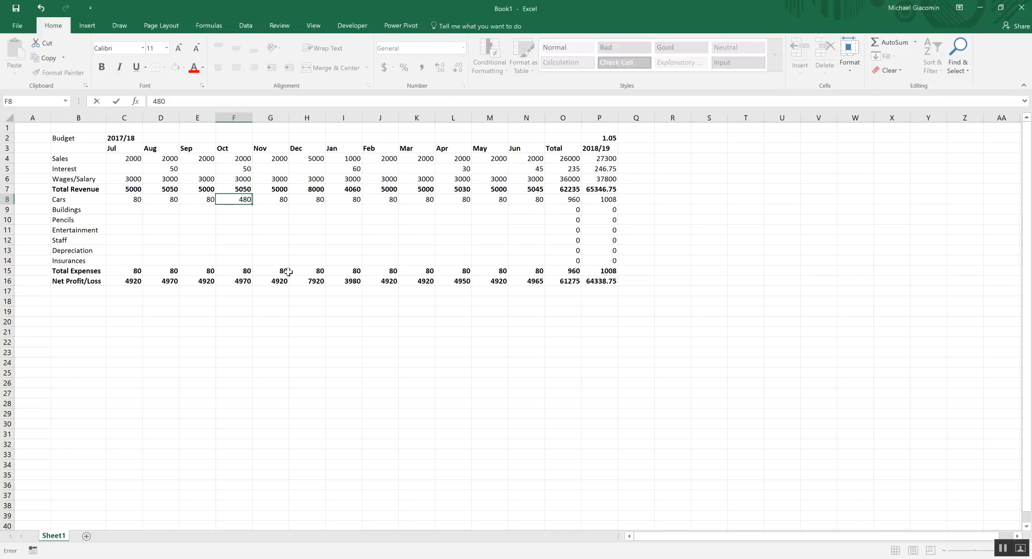
{"action": "left_click", "coordinate": [395, 205]}
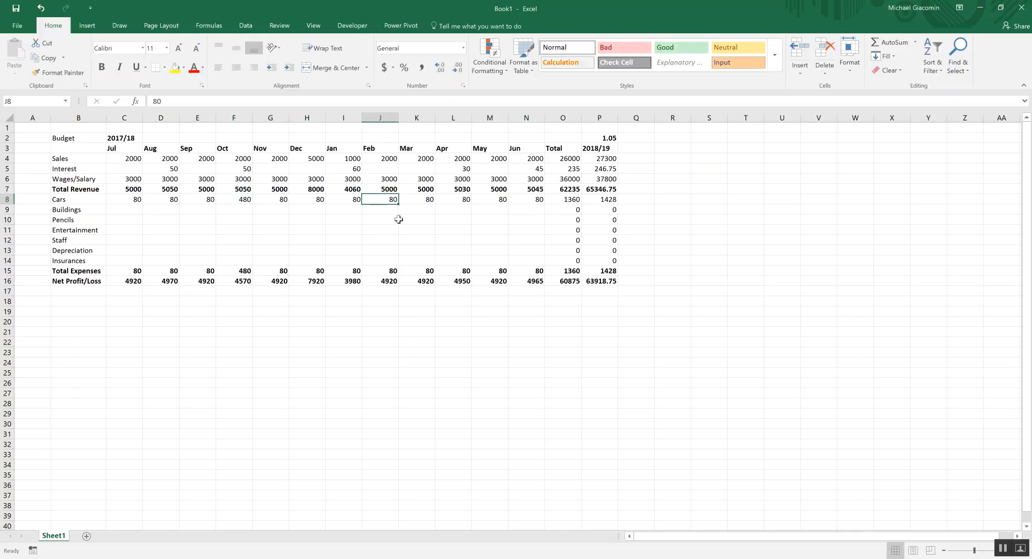
{"action": "type", "text": "56"}
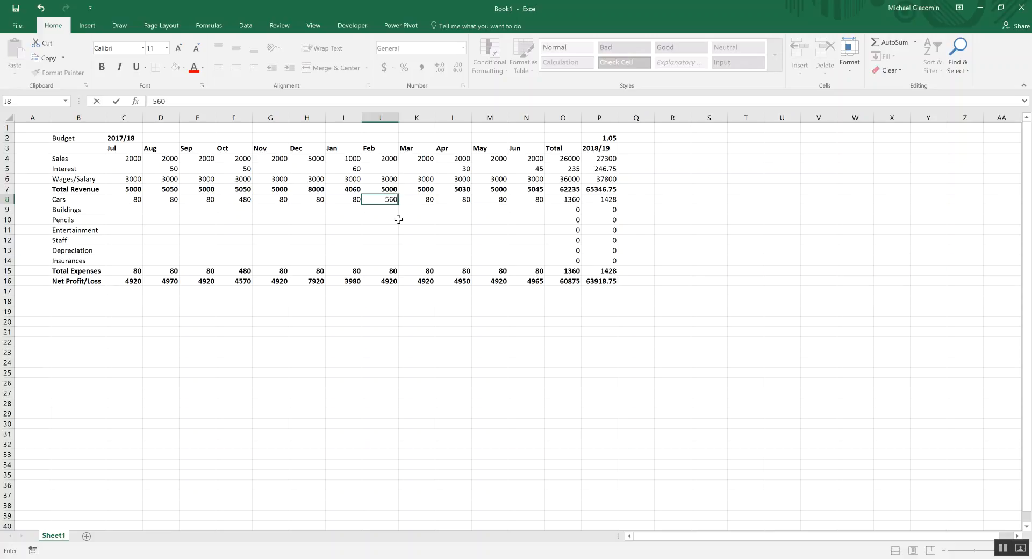
{"action": "left_click", "coordinate": [395, 221]}
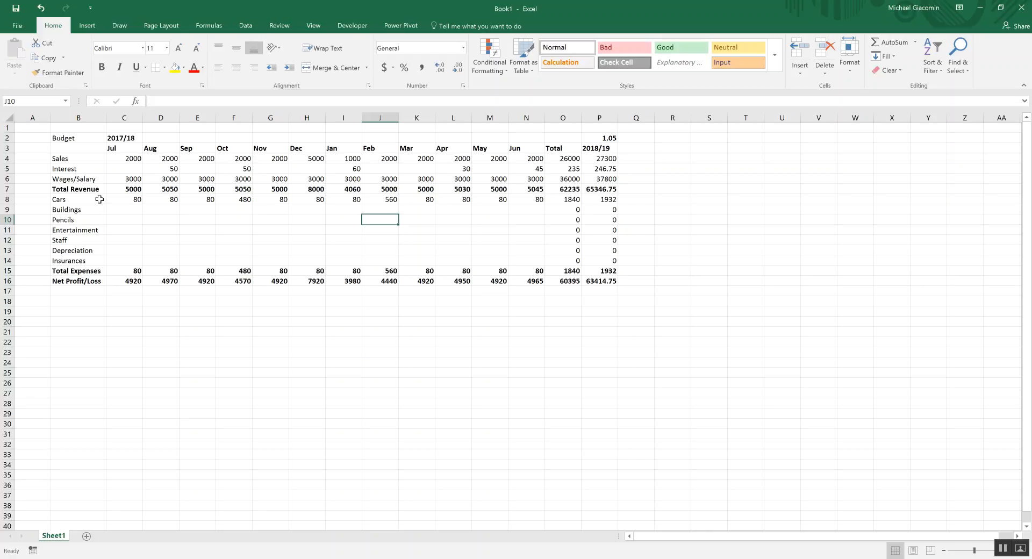
Step: Enter 400 as the July Buildings expense in C9 and fill it across to June
{"action": "left_click", "coordinate": [118, 260]}
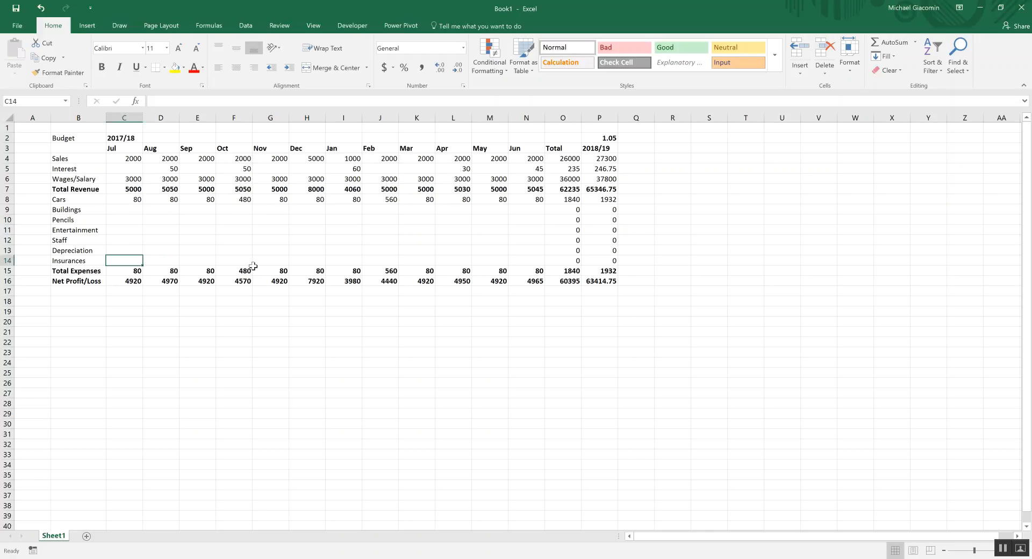
{"action": "left_click", "coordinate": [146, 209]}
{"action": "left_click", "coordinate": [130, 210]}
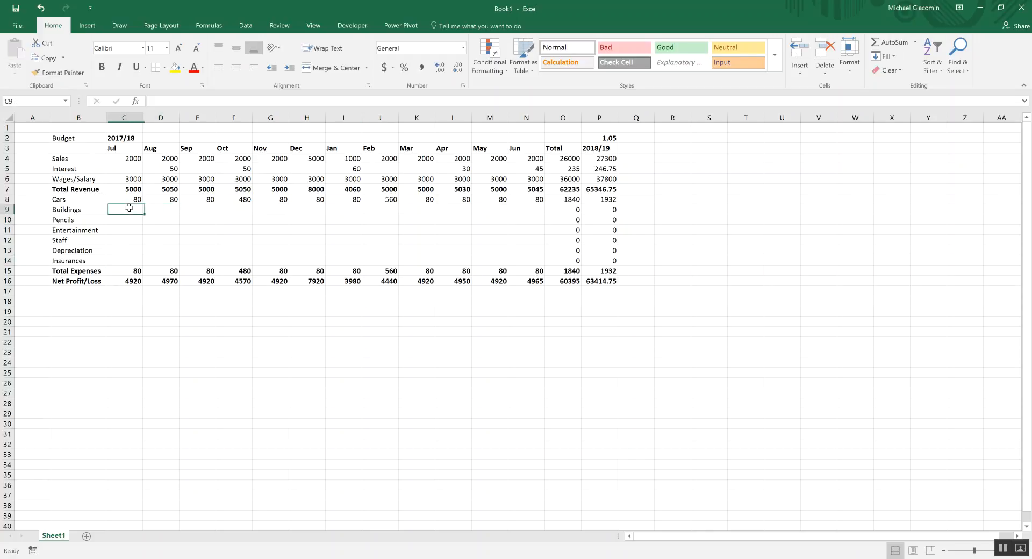
{"action": "type", "text": "400"}
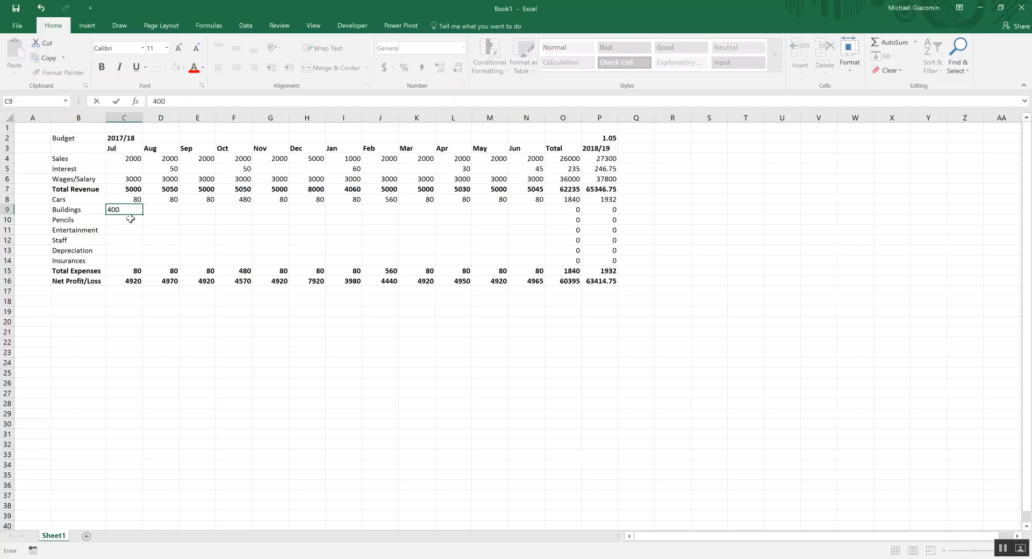
{"action": "key", "text": "Return"}
{"action": "left_click", "coordinate": [130, 210]}
{"action": "left_click_drag", "start_coordinate": [142, 214], "coordinate": [542, 216]}
Step: Enter 2000 as the July Buildings expense in C9 and fill it across to June
{"action": "left_click", "coordinate": [131, 210]}
{"action": "type", "text": "2000"}
{"action": "key", "text": "Return"}
{"action": "left_click", "coordinate": [133, 210]}
{"action": "left_click_drag", "start_coordinate": [143, 215], "coordinate": [540, 212]}
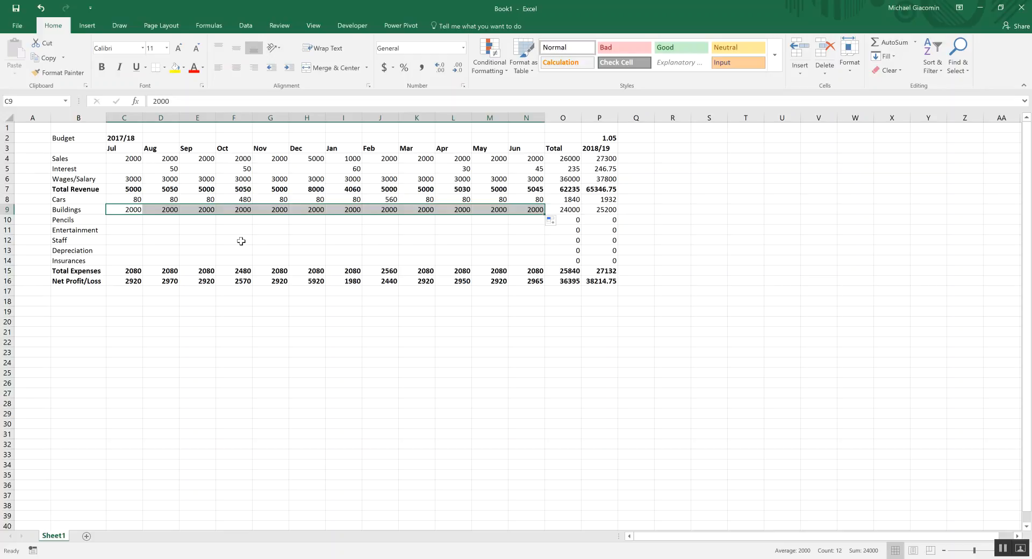
Step: Enter Pencils expenses of 450 for July, 300 for October and 500 for February in row 10
{"action": "left_click", "coordinate": [124, 219]}
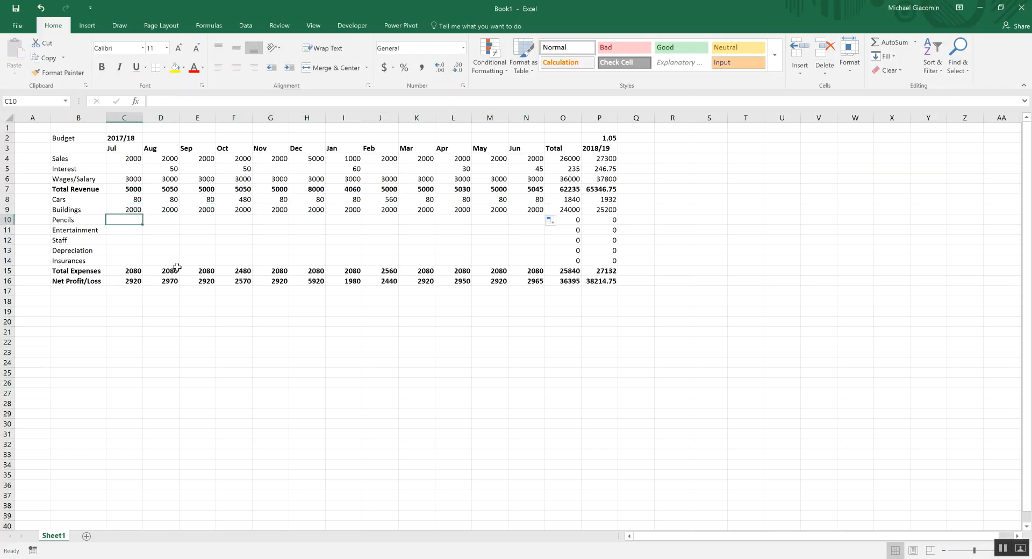
{"action": "type", "text": "450"}
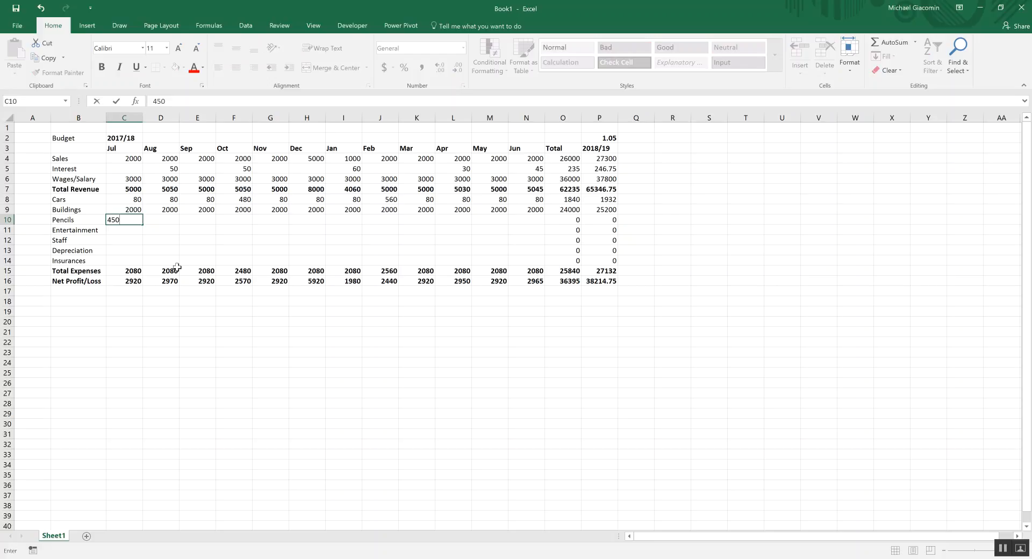
{"action": "left_click", "coordinate": [230, 220]}
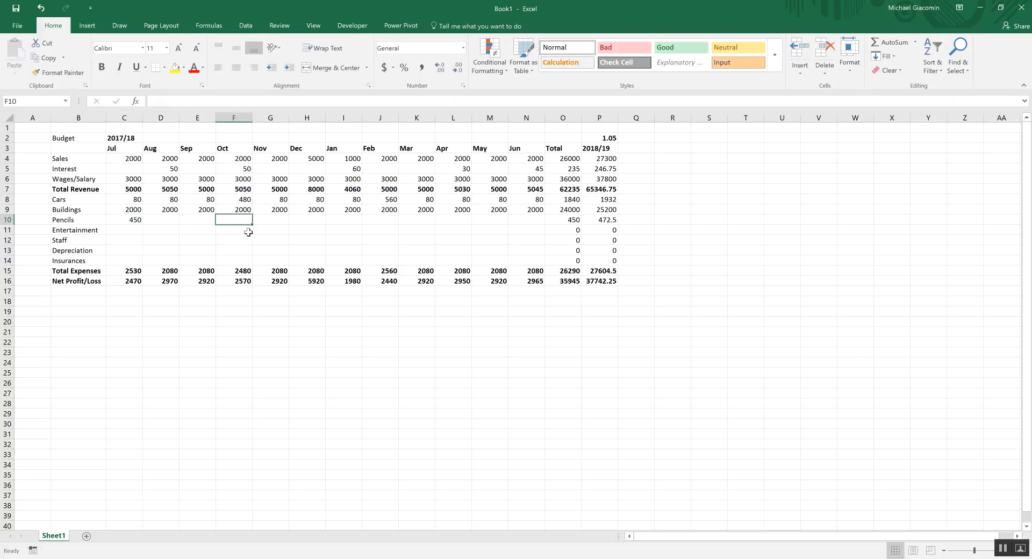
{"action": "type", "text": "300"}
{"action": "left_click", "coordinate": [371, 217]}
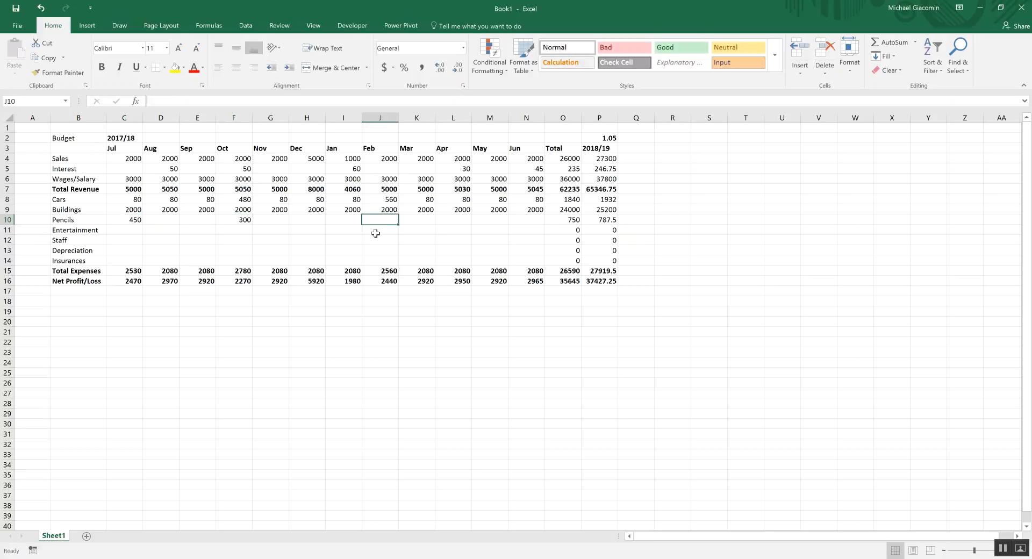
{"action": "type", "text": "5000"}
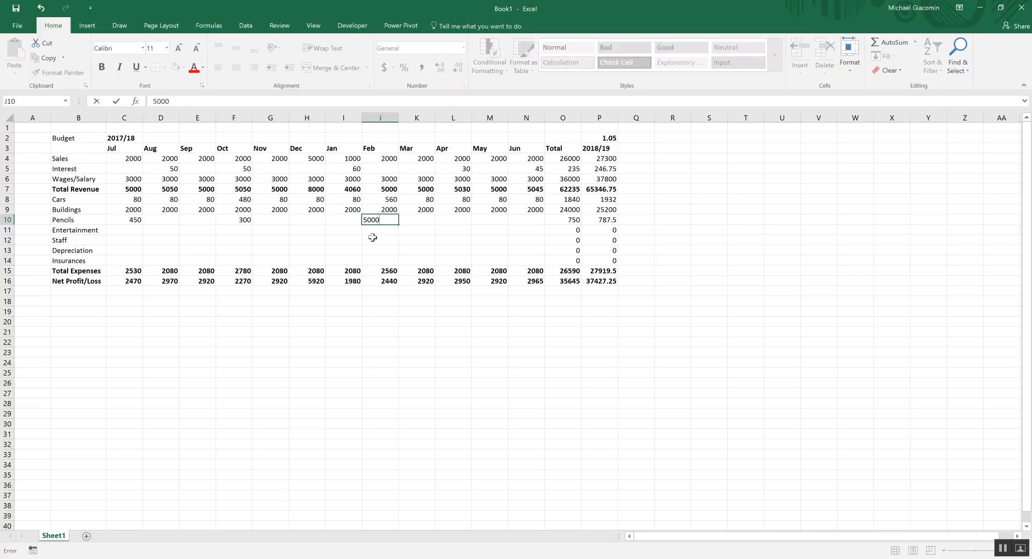
{"action": "left_click", "coordinate": [333, 242]}
{"action": "left_click", "coordinate": [385, 218]}
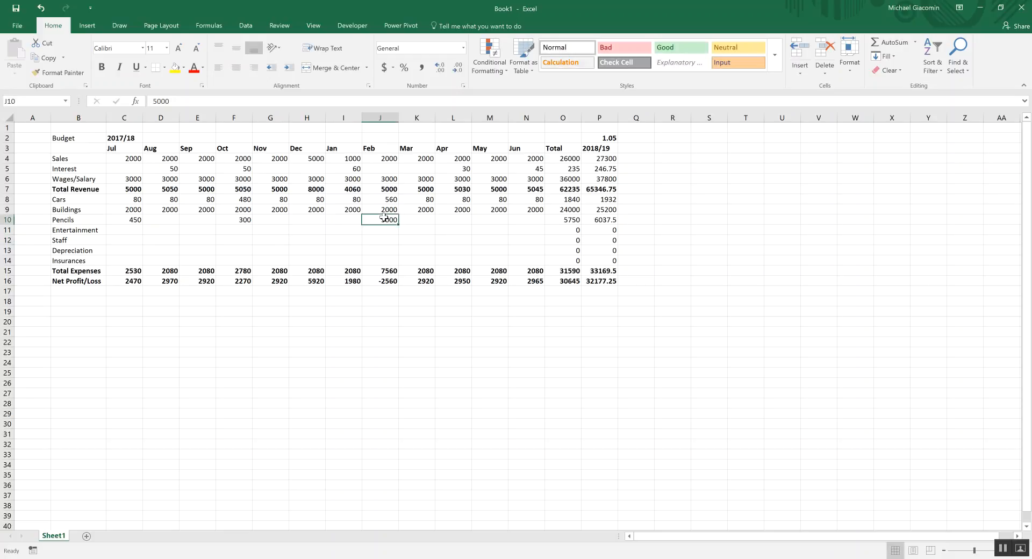
{"action": "type", "text": "50"}
{"action": "left_click", "coordinate": [299, 244]}
Step: Enter 200 as the July Staff expense in C12 and fill it across to June
{"action": "left_click", "coordinate": [129, 230]}
{"action": "left_click", "coordinate": [125, 241]}
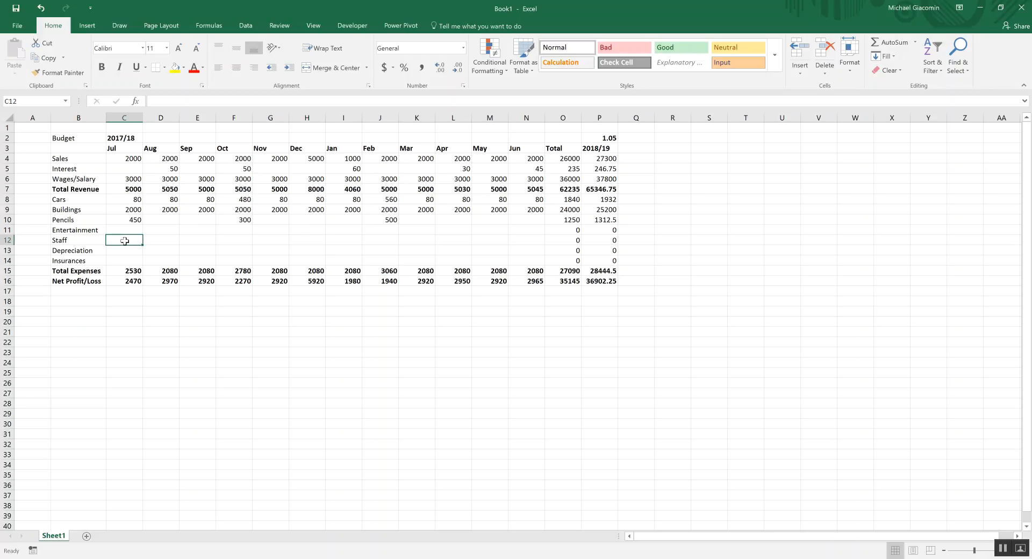
{"action": "type", "text": "200"}
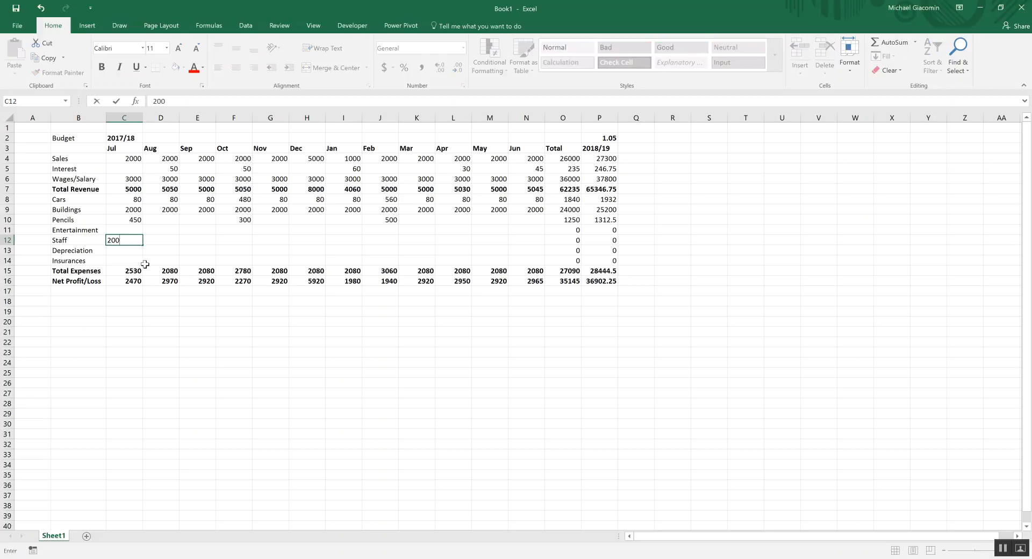
{"action": "key", "text": "ctrl+Return"}
{"action": "left_click_drag", "start_coordinate": [142, 245], "coordinate": [543, 246]}
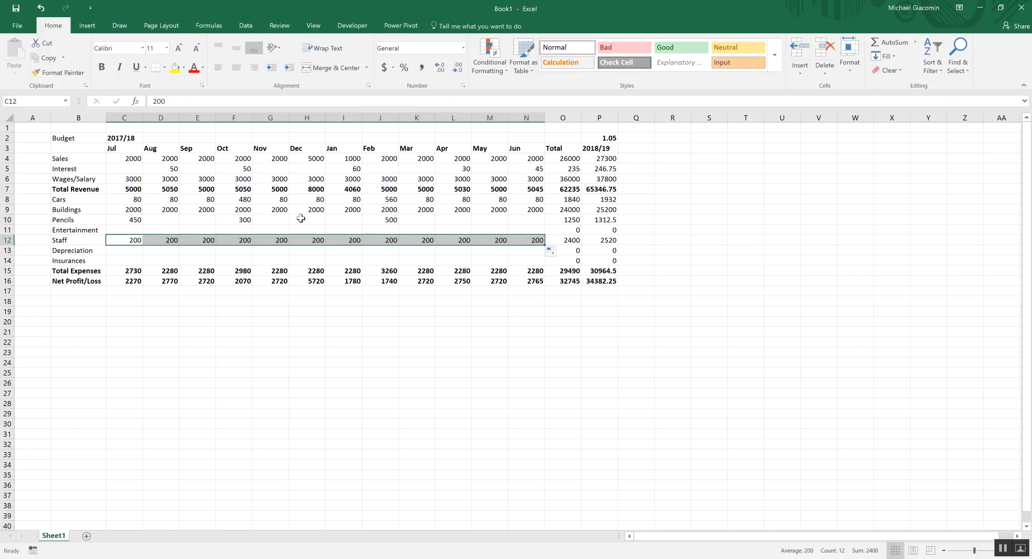
Step: Change the Staff expense to 1400 for December in H12 and 100 for January in I12
{"action": "left_click", "coordinate": [318, 240]}
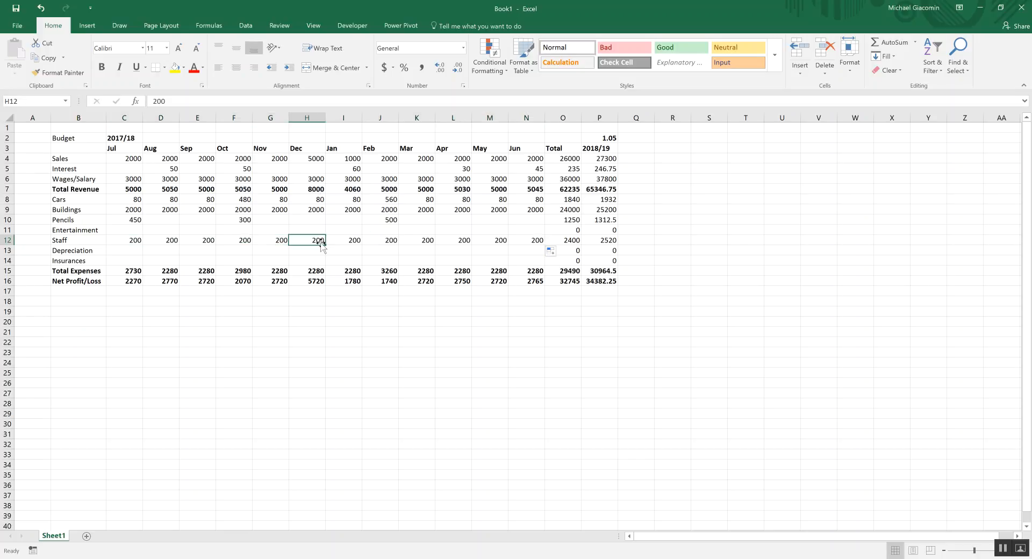
{"action": "type", "text": "1400"}
{"action": "key", "text": "Tab"}
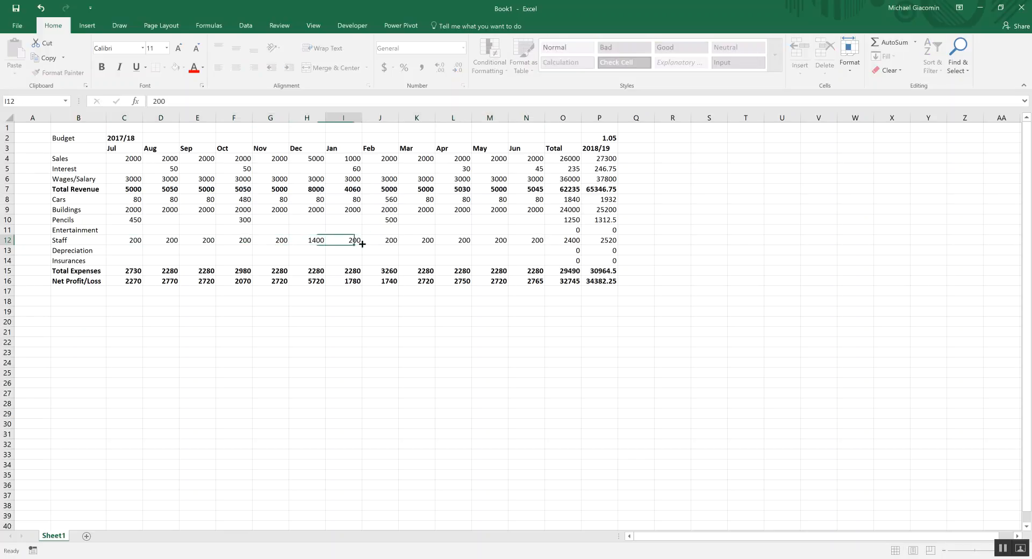
{"action": "type", "text": "100"}
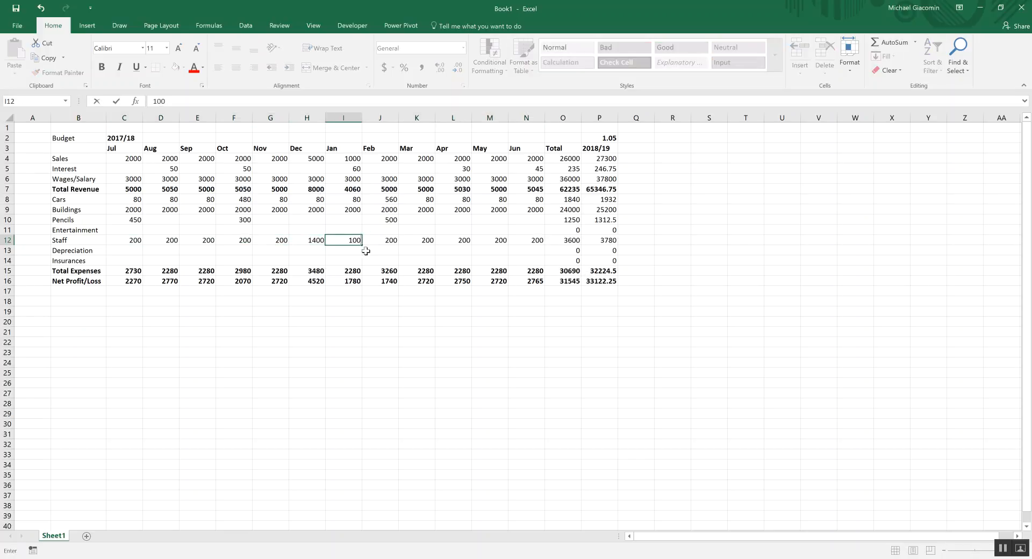
{"action": "left_click", "coordinate": [328, 266]}
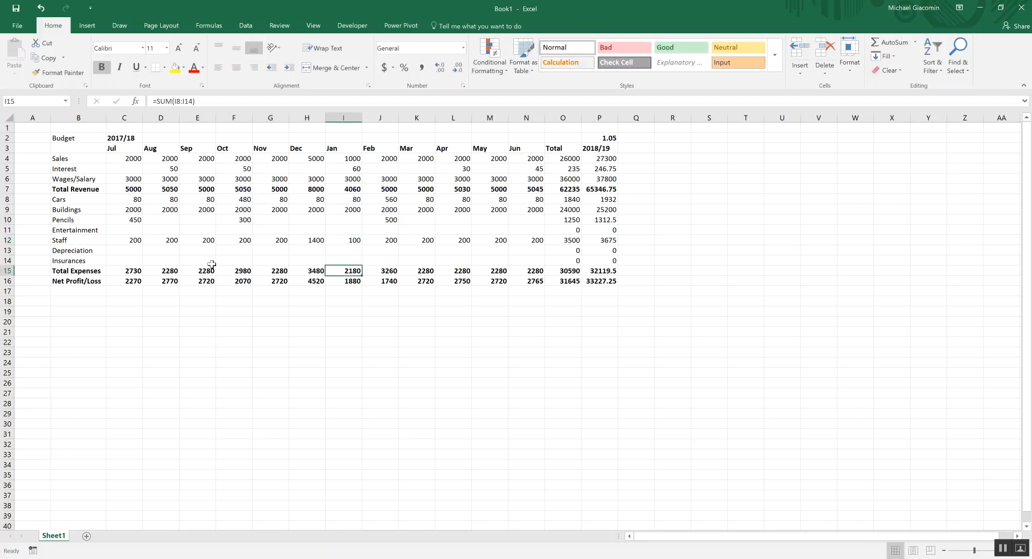
Step: Enter Insurances expenses of 500 for August in D14 and 6000 for December in H14
{"action": "left_click", "coordinate": [170, 260]}
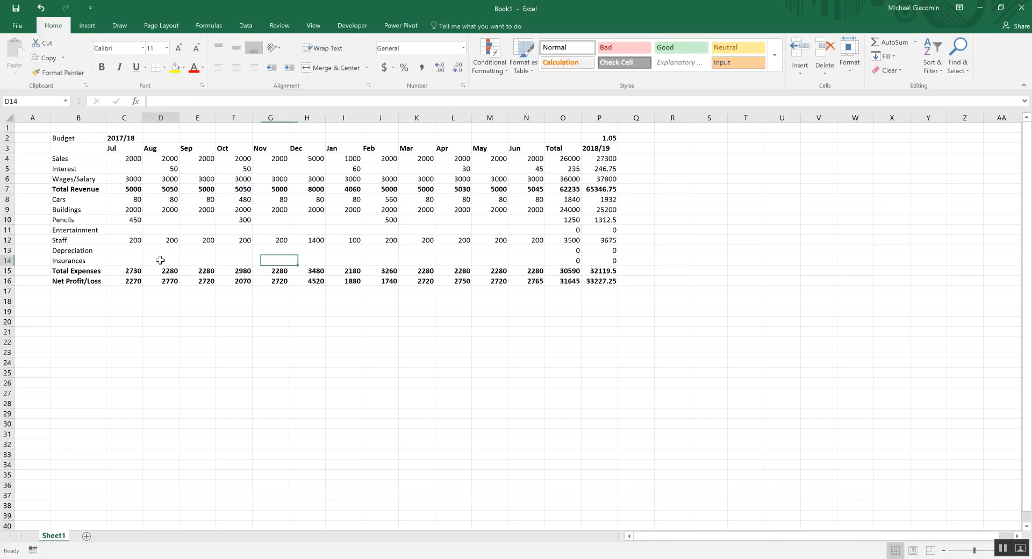
{"action": "type", "text": "500"}
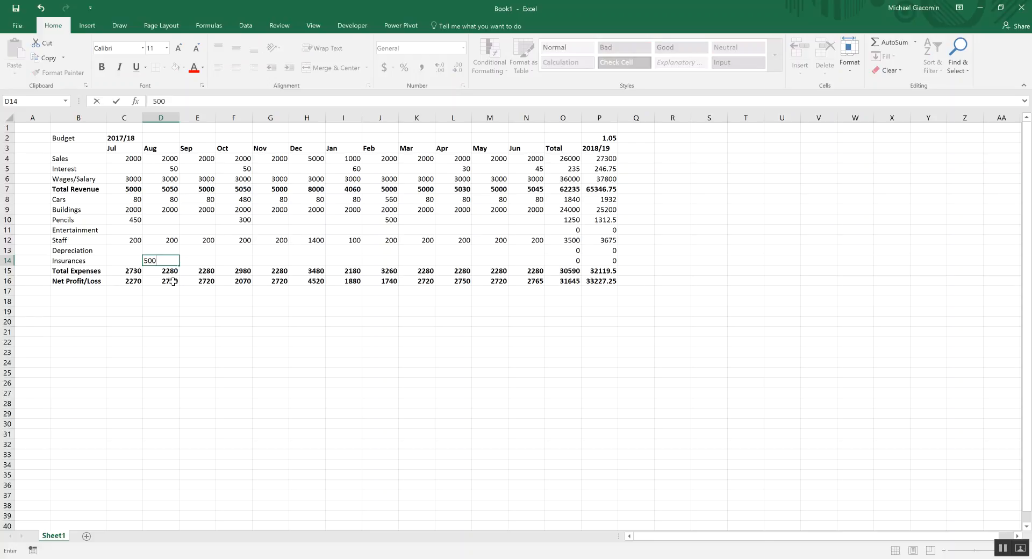
{"action": "left_click", "coordinate": [306, 260]}
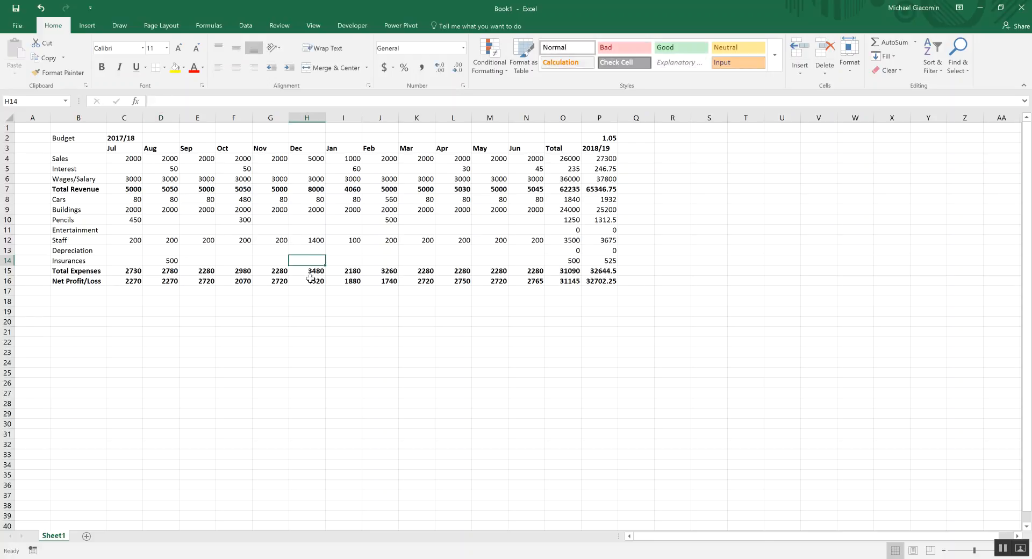
{"action": "type", "text": "6000"}
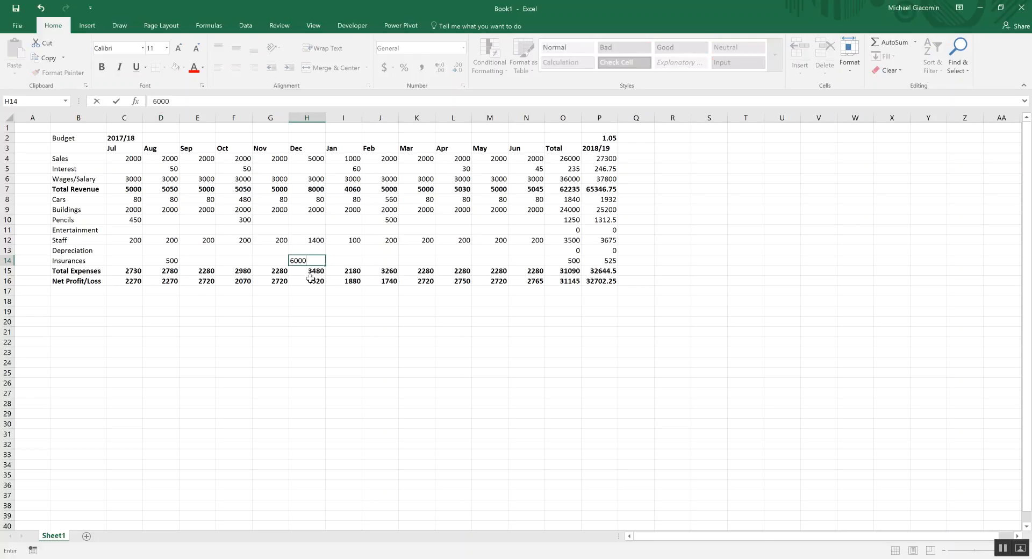
{"action": "left_click", "coordinate": [343, 250]}
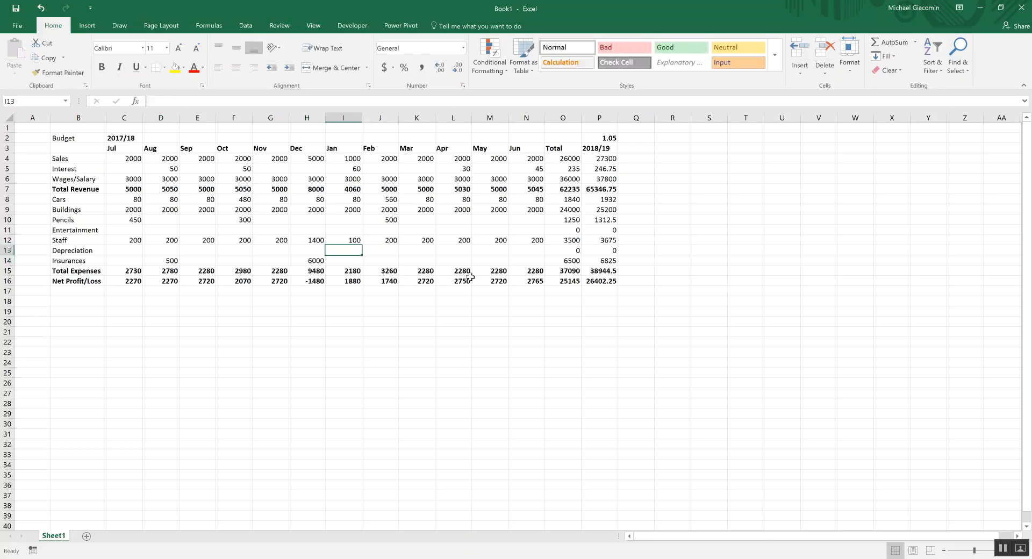
Step: Apply comma style with no decimal places to the Total Revenue, Total Expenses and Net Profit/Loss rows, columns C to P
{"action": "left_click_drag", "start_coordinate": [119, 189], "coordinate": [587, 189]}
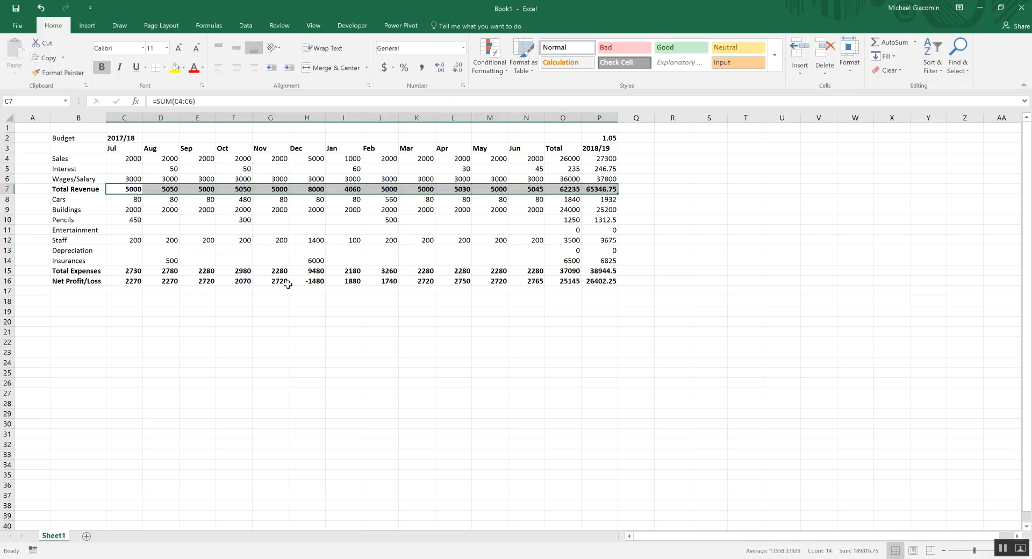
{"action": "left_click_drag", "start_coordinate": [129, 269], "coordinate": [597, 282]}
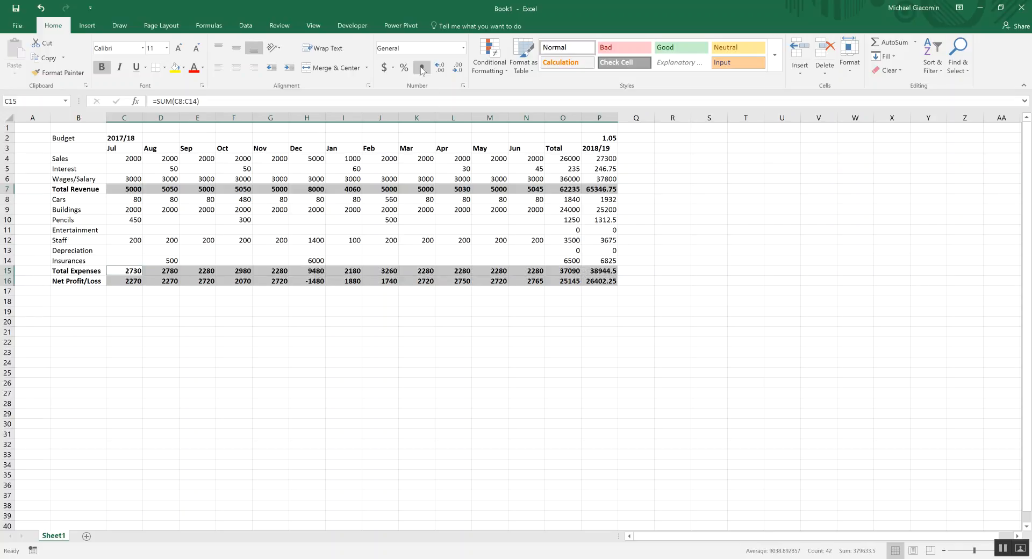
{"action": "left_click", "coordinate": [422, 68]}
{"action": "left_click", "coordinate": [457, 67]}
{"action": "left_click", "coordinate": [457, 67]}
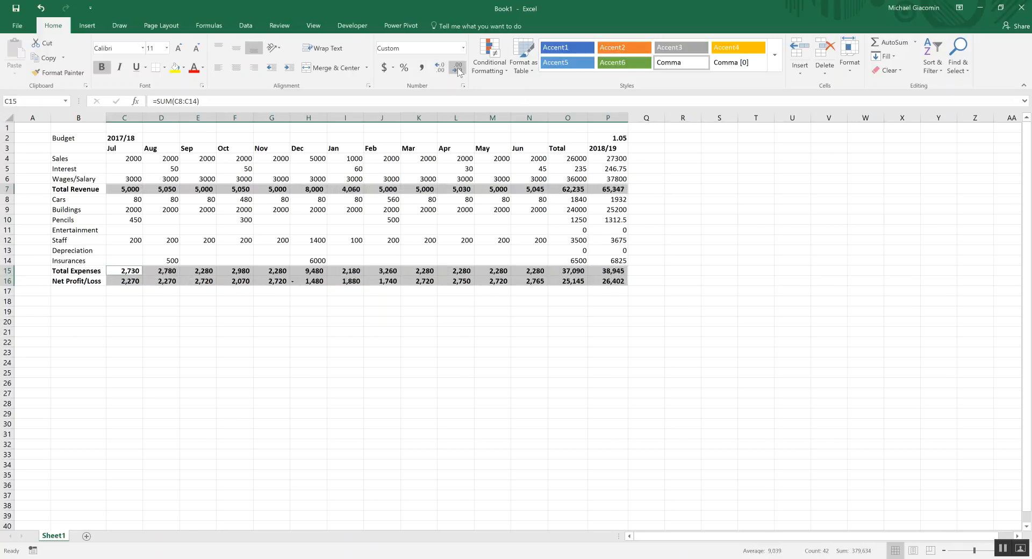
{"action": "left_click", "coordinate": [616, 169]}
{"action": "left_click_drag", "start_coordinate": [579, 160], "coordinate": [578, 280]}
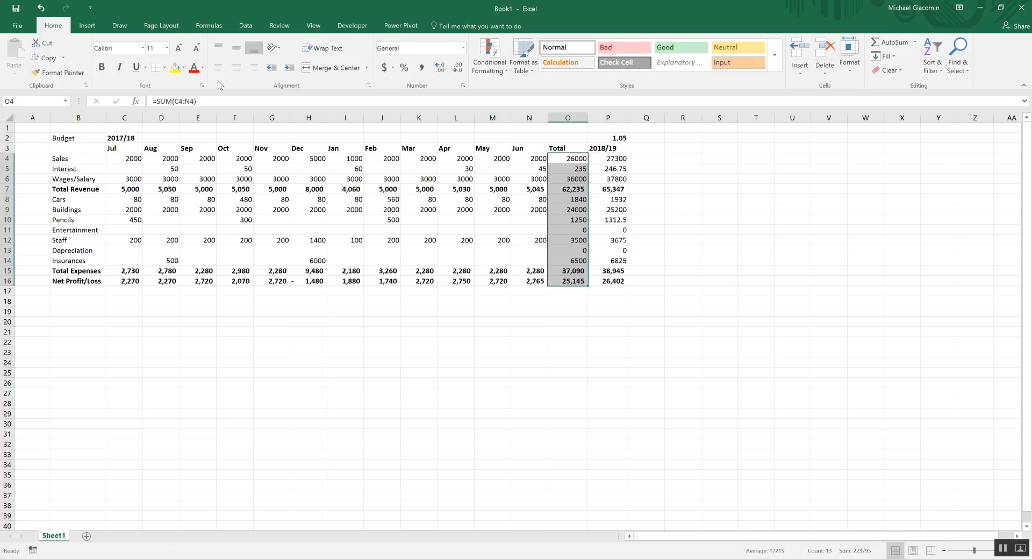
{"action": "type", "text": "b"}
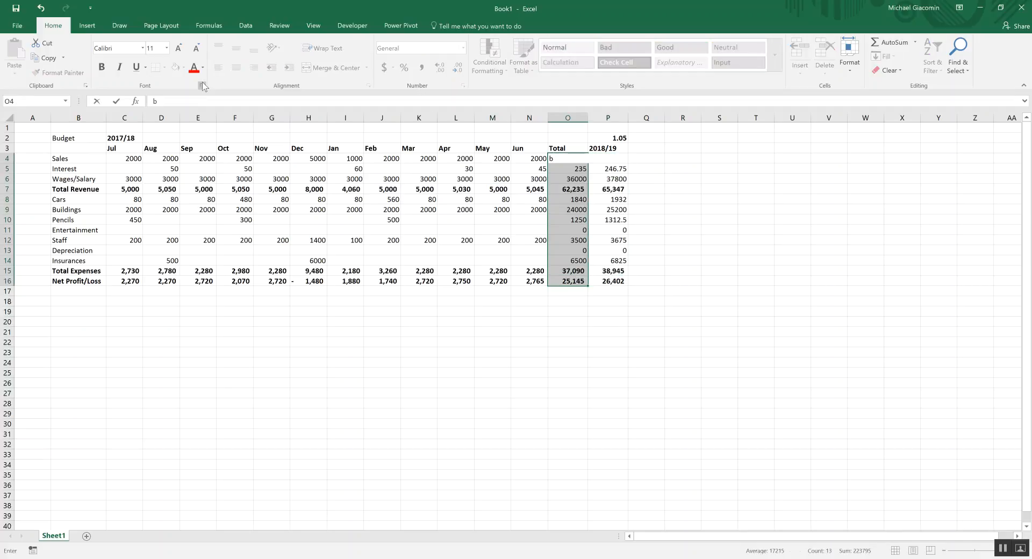
{"action": "key", "text": "ctrl+b"}
{"action": "key", "text": "ctrl+z"}
{"action": "left_click", "coordinate": [556, 197]}
{"action": "left_click", "coordinate": [564, 158]}
{"action": "left_click", "coordinate": [570, 170]}
Step: Make the Total column cells O4:O16 bold and apply comma style with no decimal places
{"action": "left_click_drag", "start_coordinate": [589, 174], "coordinate": [563, 279]}
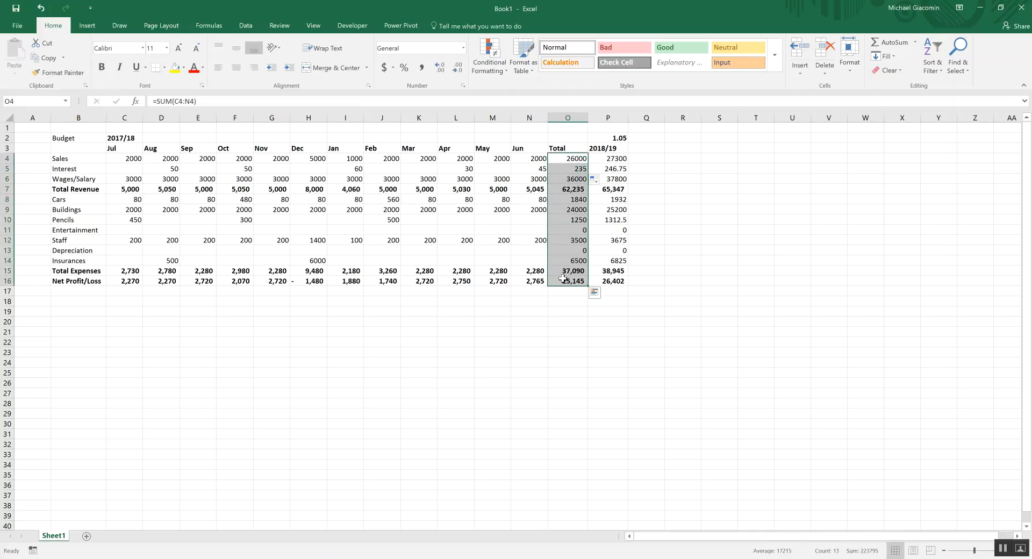
{"action": "key", "text": "ctrl+b"}
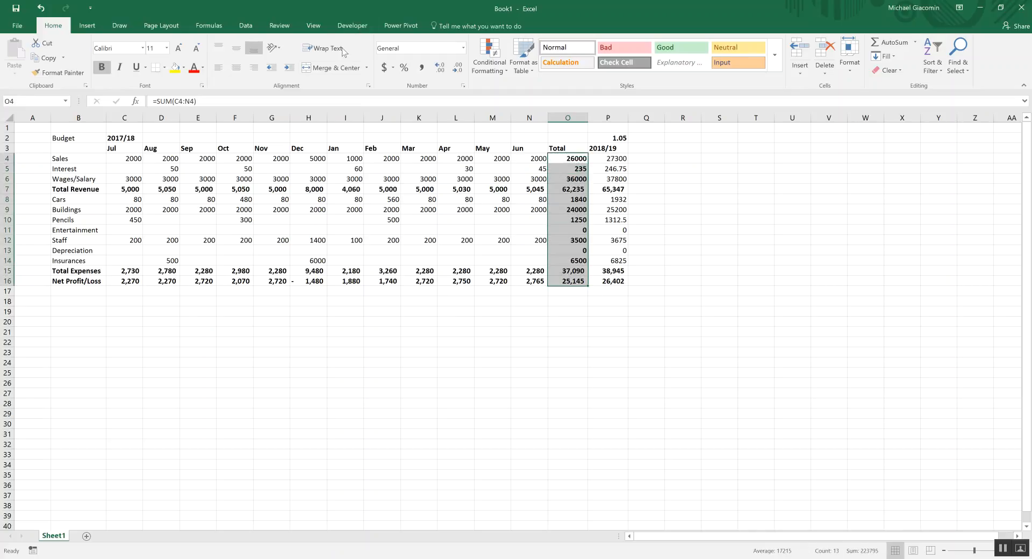
{"action": "left_click", "coordinate": [421, 67]}
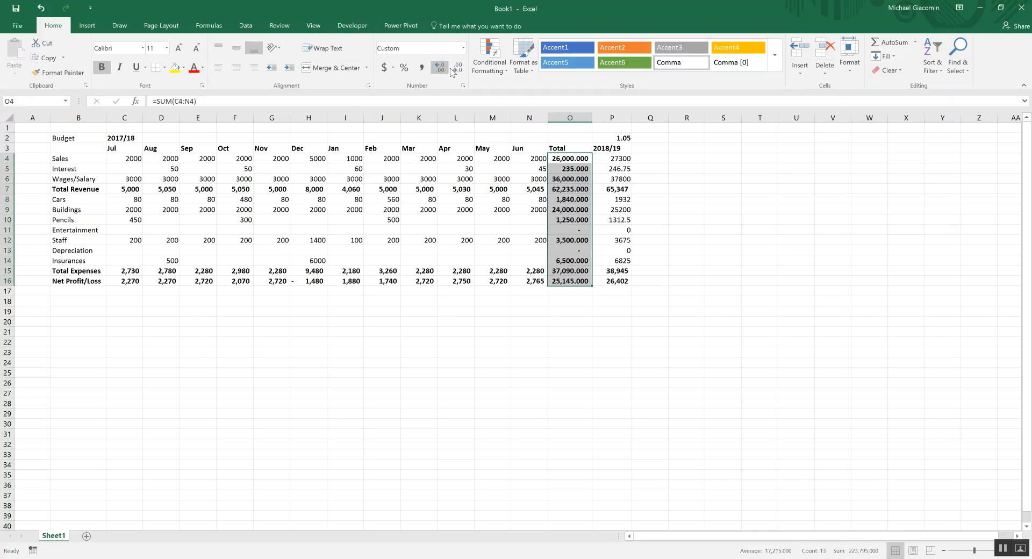
{"action": "left_click", "coordinate": [457, 66]}
{"action": "left_click", "coordinate": [456, 67]}
{"action": "left_click", "coordinate": [459, 148]}
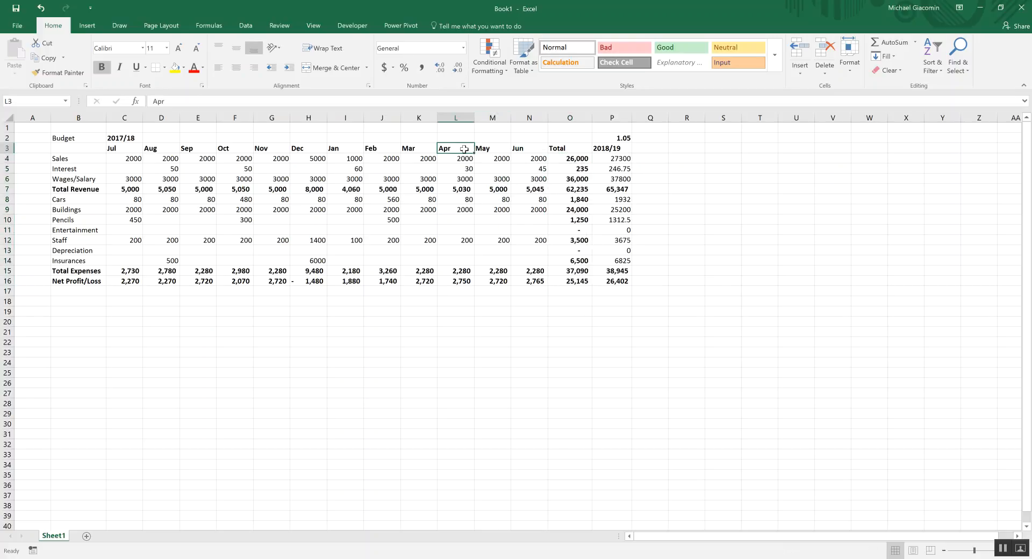
Step: Examine the monthly Total Revenue, Total Expenses and Net Profit/Loss rows, including December's net result
{"action": "left_click_drag", "start_coordinate": [123, 187], "coordinate": [532, 191]}
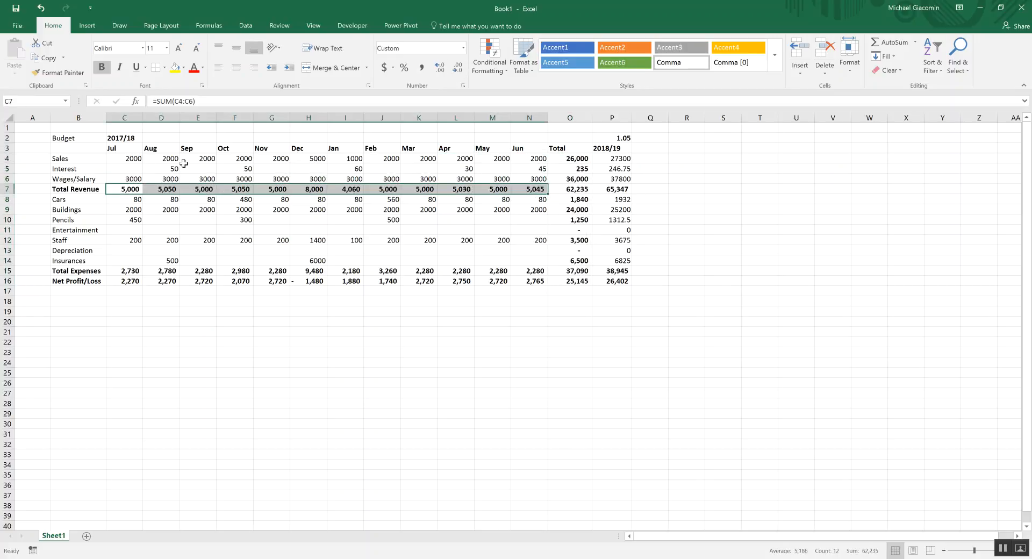
{"action": "left_click_drag", "start_coordinate": [133, 270], "coordinate": [538, 271]}
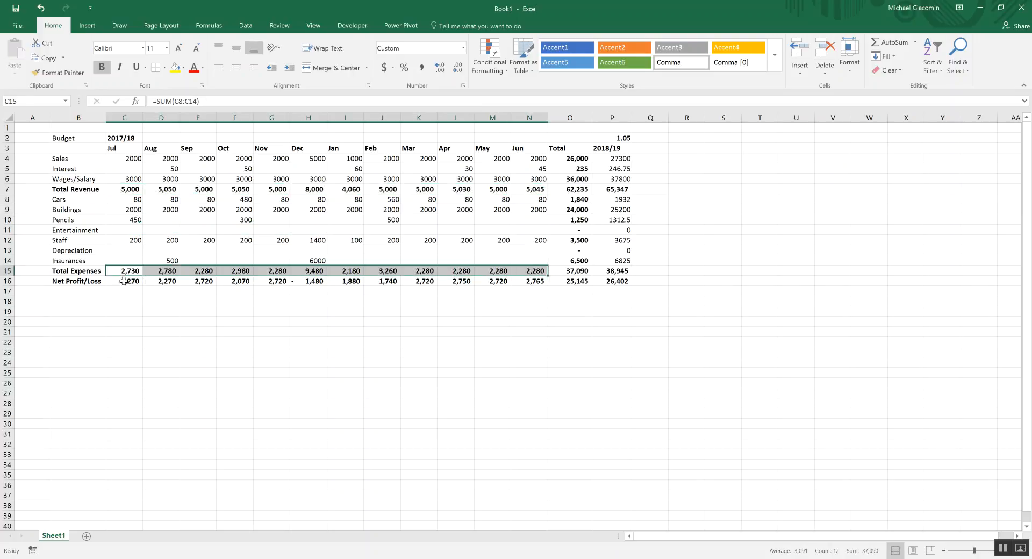
{"action": "left_click", "coordinate": [123, 280]}
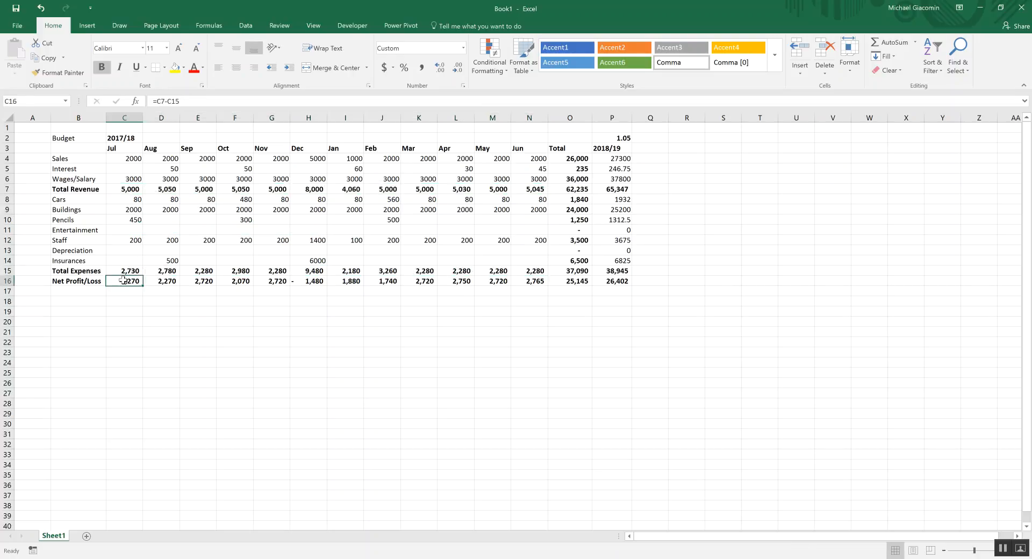
{"action": "left_click", "coordinate": [155, 282]}
{"action": "left_click", "coordinate": [129, 271]}
{"action": "left_click", "coordinate": [156, 278]}
{"action": "left_click", "coordinate": [200, 272]}
{"action": "left_click", "coordinate": [135, 190]}
{"action": "left_click", "coordinate": [131, 273]}
{"action": "left_click", "coordinate": [131, 281]}
{"action": "left_click", "coordinate": [302, 280]}
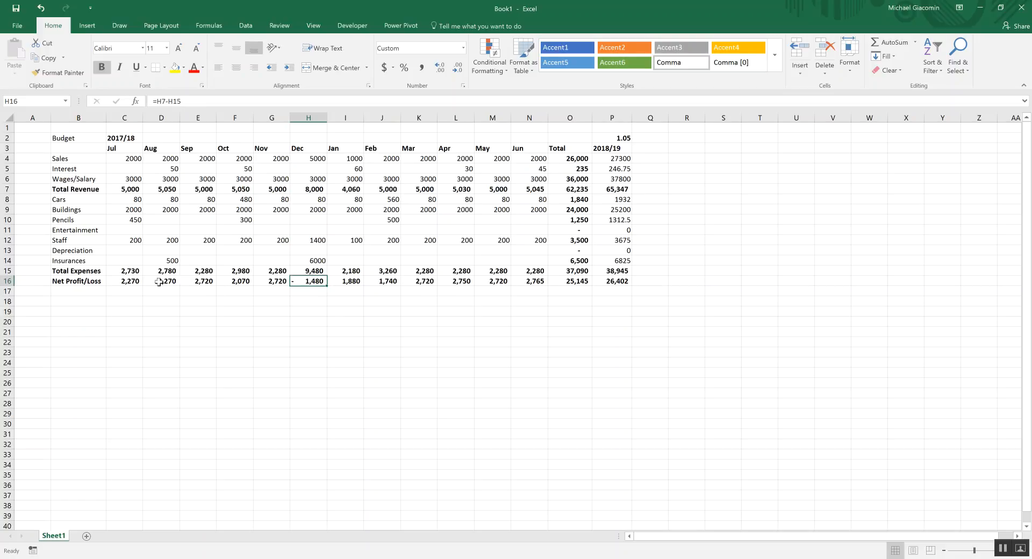
Step: Add a conditional format to Net Profit/Loss cells C16:N16: values greater than 0 get green fill with dark green text
{"action": "left_click_drag", "start_coordinate": [117, 284], "coordinate": [538, 281]}
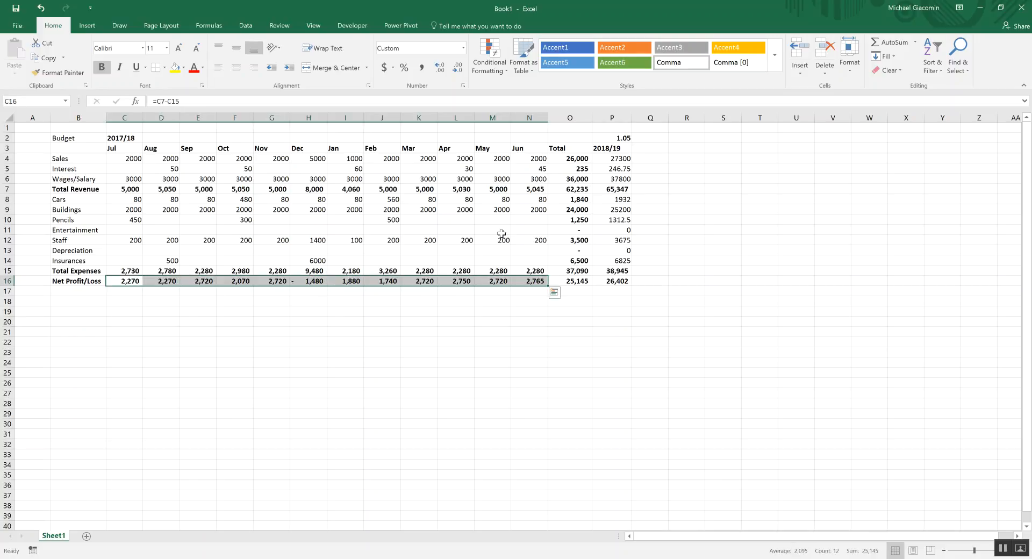
{"action": "left_click", "coordinate": [489, 56]}
{"action": "mouse_move", "coordinate": [532, 92]}
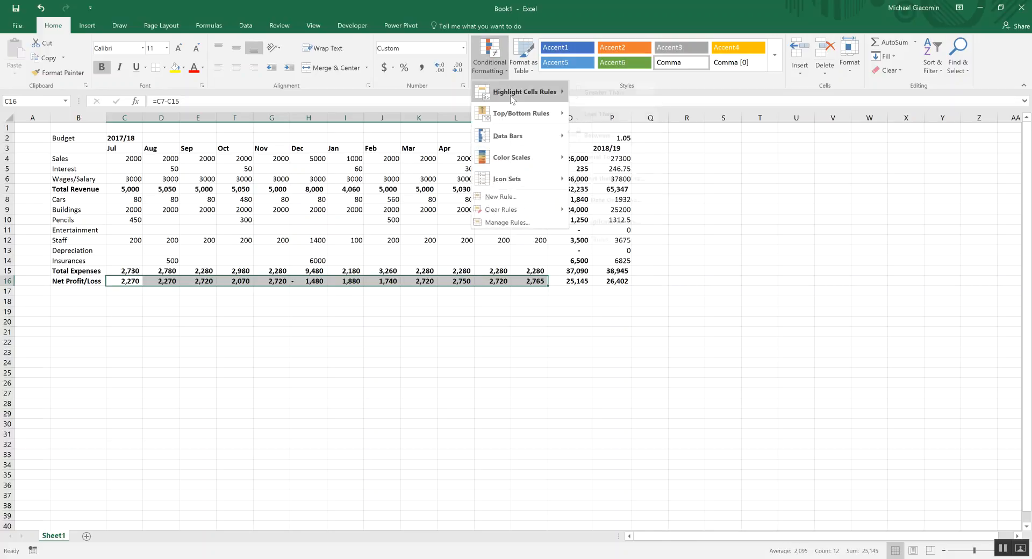
{"action": "left_click", "coordinate": [630, 88]}
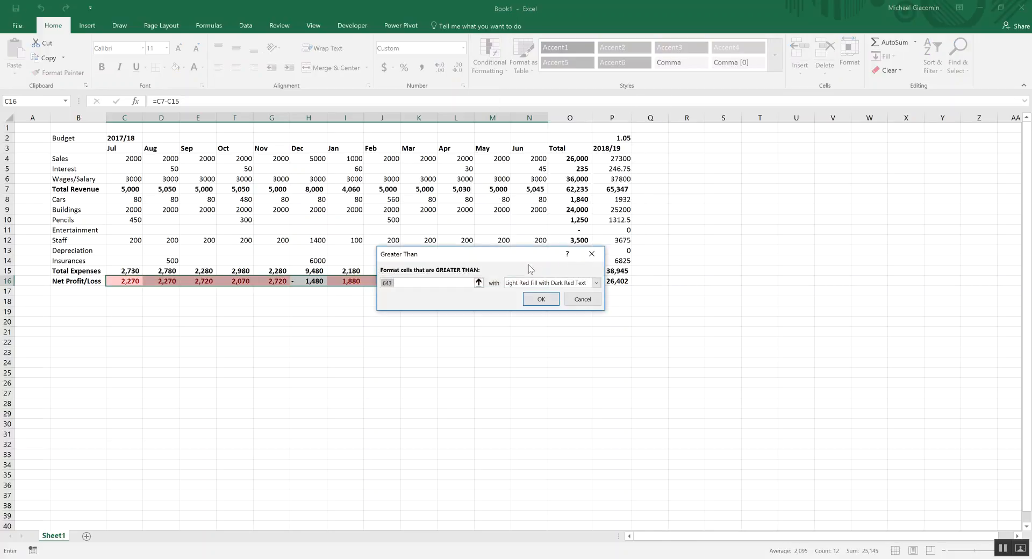
{"action": "type", "text": "0"}
{"action": "left_click", "coordinate": [543, 283]}
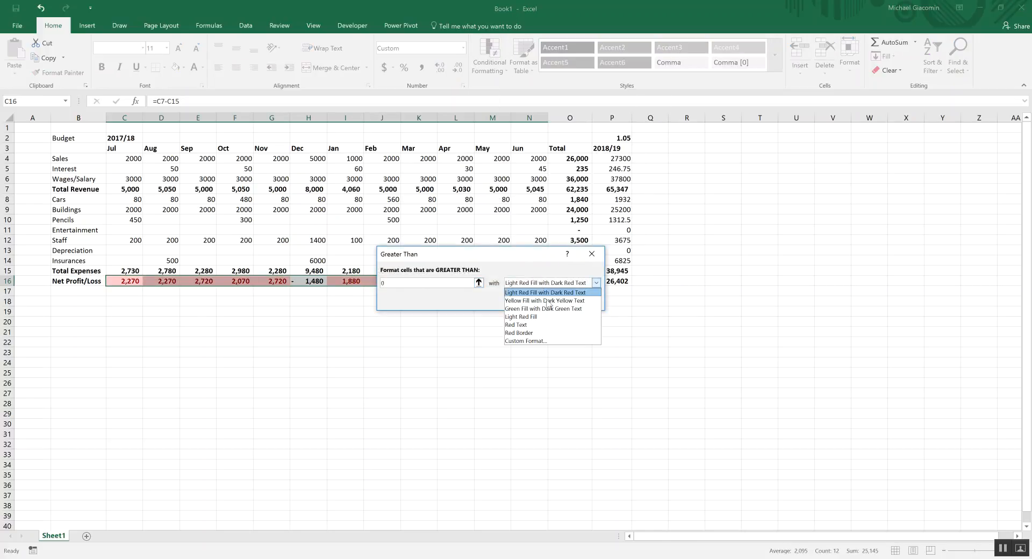
{"action": "left_click", "coordinate": [543, 309]}
{"action": "left_click", "coordinate": [552, 301]}
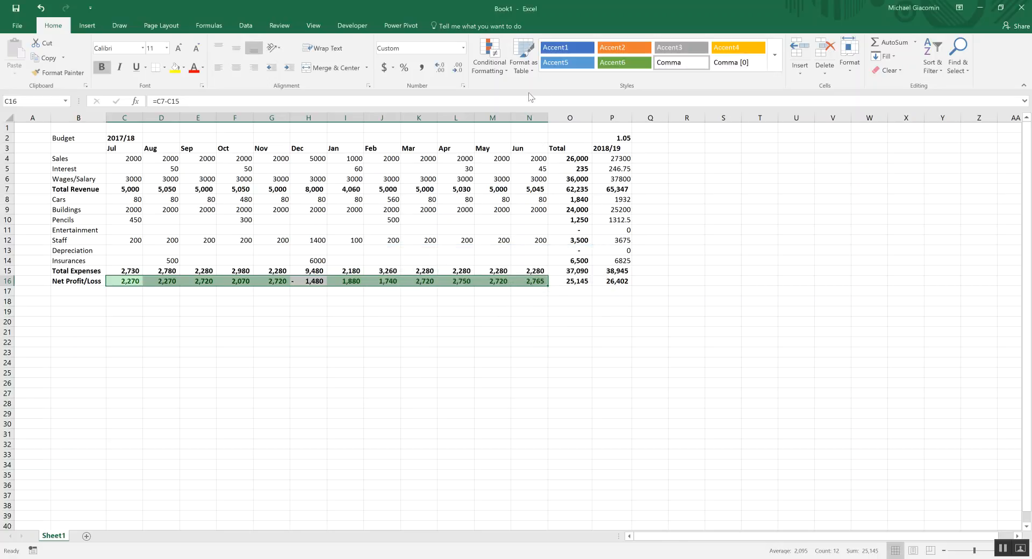
Step: Add a second conditional format to C16:N16: values less than 0 get light red fill with dark red text
{"action": "left_click", "coordinate": [489, 56]}
{"action": "mouse_move", "coordinate": [525, 92]}
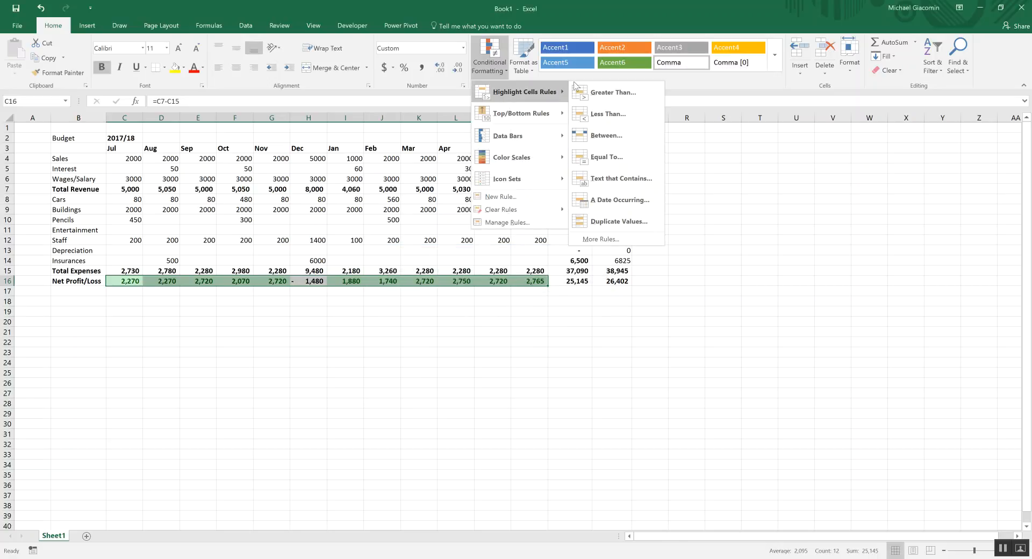
{"action": "left_click", "coordinate": [608, 114]}
{"action": "type", "text": "0"}
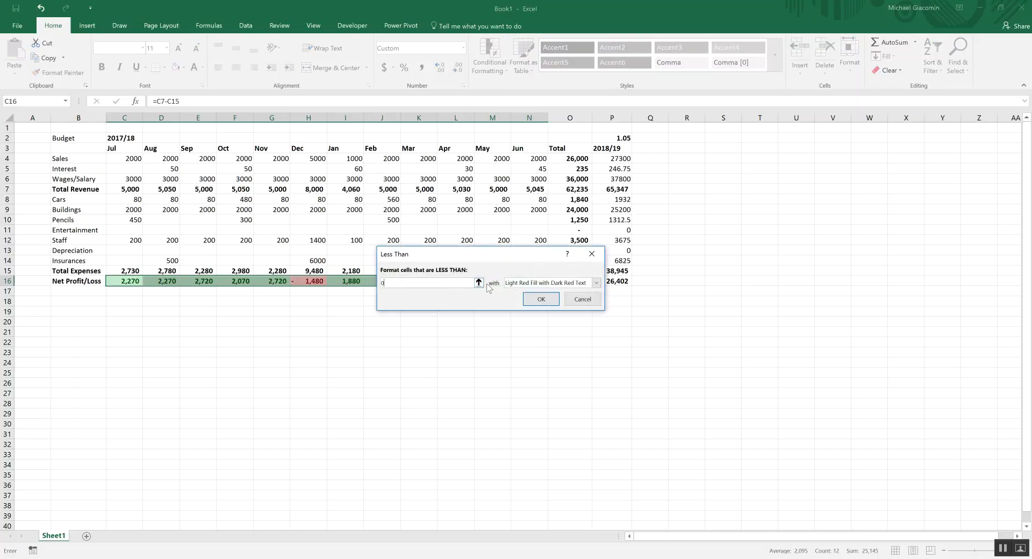
{"action": "left_click", "coordinate": [540, 282]}
{"action": "left_click", "coordinate": [539, 291]}
{"action": "left_click", "coordinate": [539, 299]}
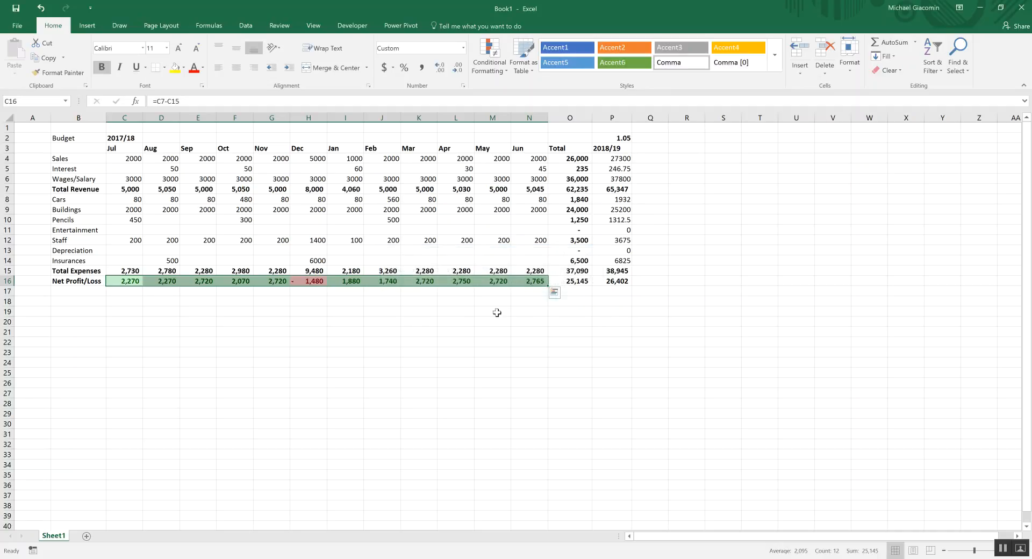
{"action": "left_click", "coordinate": [440, 317]}
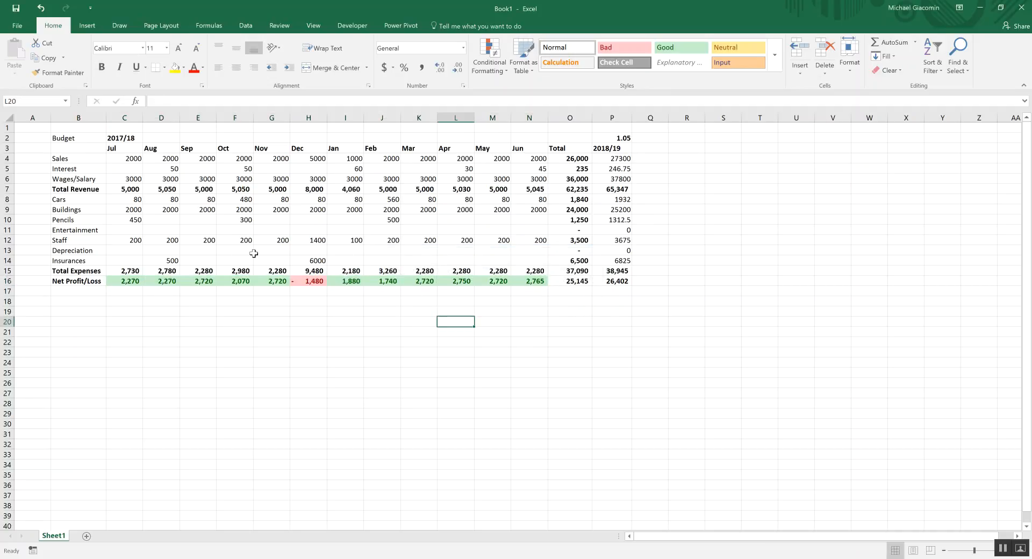
Step: Change the April Staff expense in L12 to 3000 and check how the Net Profit/Loss formatting responds
{"action": "left_click", "coordinate": [465, 241]}
{"action": "type", "text": "3000"}
{"action": "left_click", "coordinate": [471, 261]}
{"action": "left_click", "coordinate": [462, 239]}
{"action": "left_click", "coordinate": [457, 252]}
{"action": "left_click", "coordinate": [465, 239]}
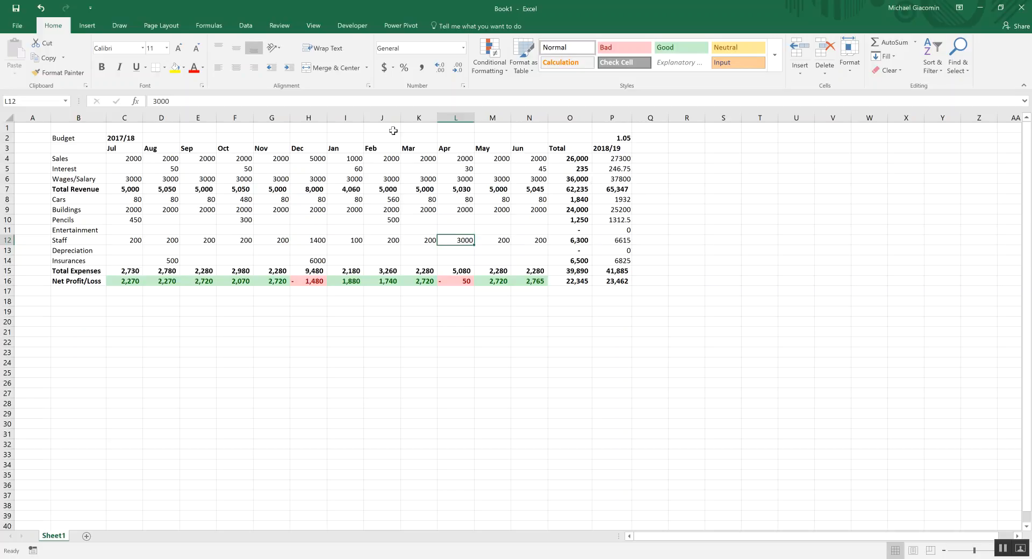
Step: Insert a 2-D column chart of the budget, place it beside the table and enlarge it to about columns R to Z
{"action": "left_click", "coordinate": [98, 24]}
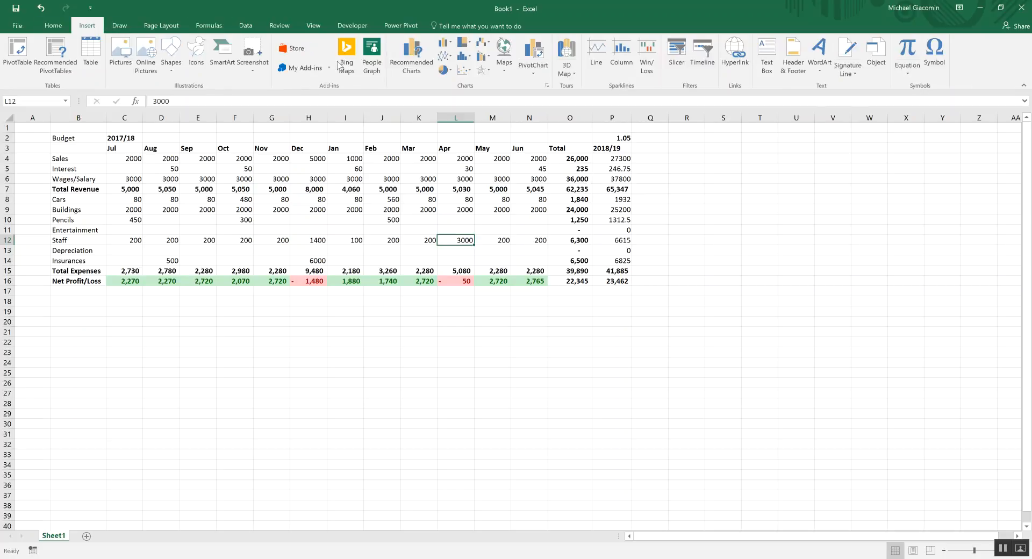
{"action": "left_click", "coordinate": [444, 43]}
{"action": "left_click", "coordinate": [450, 75]}
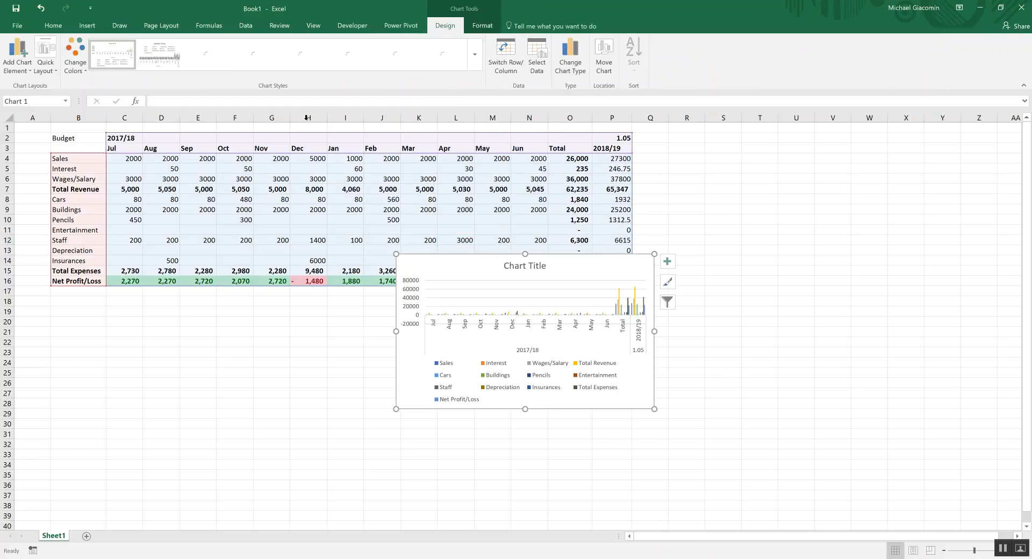
{"action": "left_click_drag", "start_coordinate": [551, 256], "coordinate": [807, 136]}
{"action": "left_click_drag", "start_coordinate": [909, 290], "coordinate": [1001, 402]}
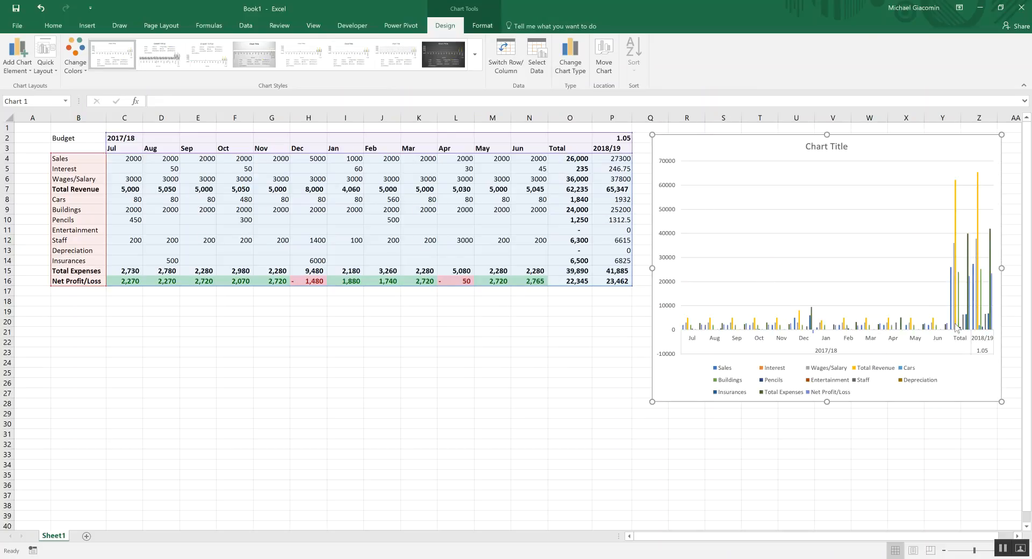
Step: Open the chart's data source settings and remove every existing data series, from Sales to Net Profit/Loss
{"action": "right_click", "coordinate": [712, 212]}
{"action": "left_click", "coordinate": [712, 237]}
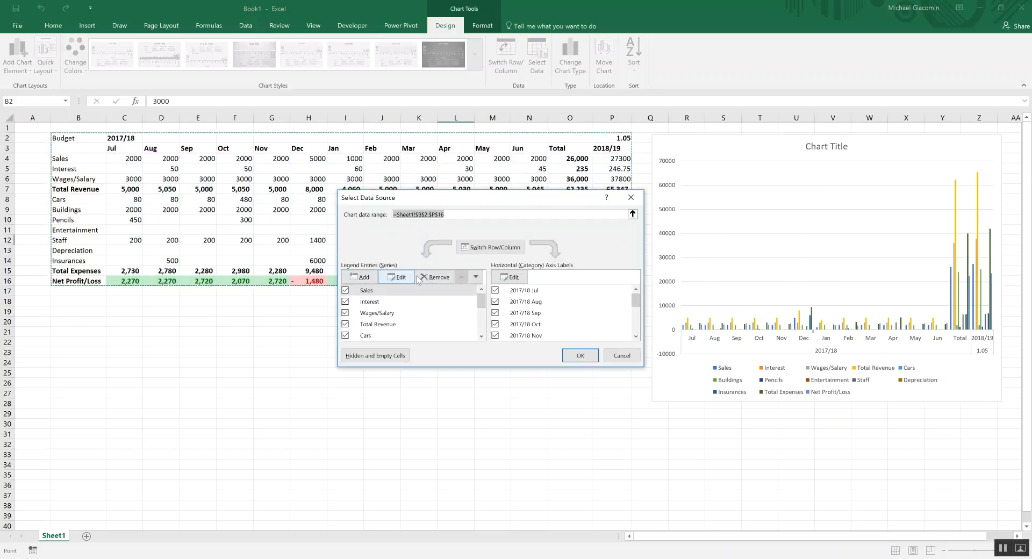
{"action": "left_click", "coordinate": [424, 278]}
{"action": "left_click", "coordinate": [424, 277]}
{"action": "left_click", "coordinate": [424, 278]}
{"action": "left_click", "coordinate": [424, 278]}
{"action": "left_click", "coordinate": [424, 277]}
{"action": "left_click", "coordinate": [424, 278]}
{"action": "left_click", "coordinate": [424, 277]}
{"action": "left_click", "coordinate": [424, 278]}
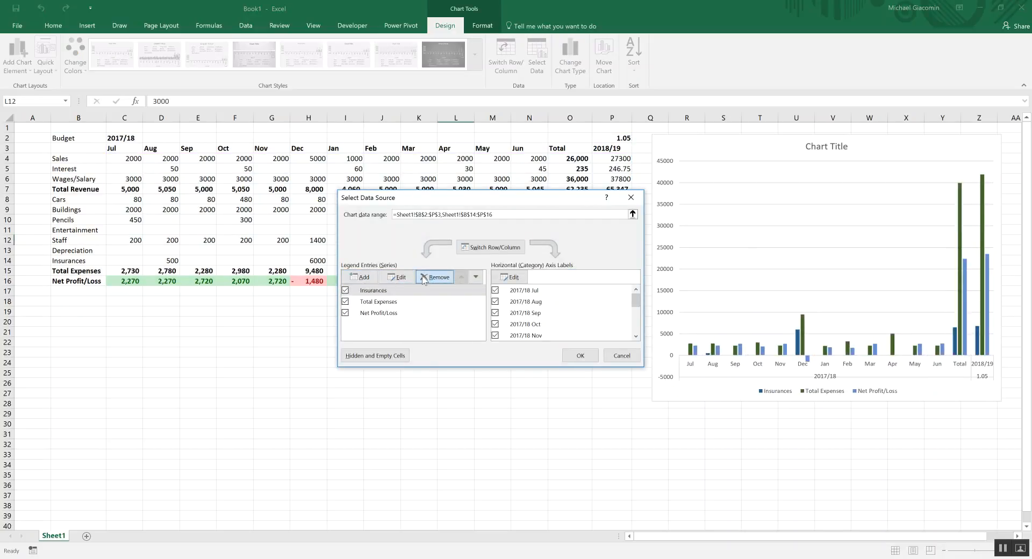
{"action": "left_click", "coordinate": [424, 278]}
{"action": "left_click", "coordinate": [424, 277]}
{"action": "left_click", "coordinate": [424, 278]}
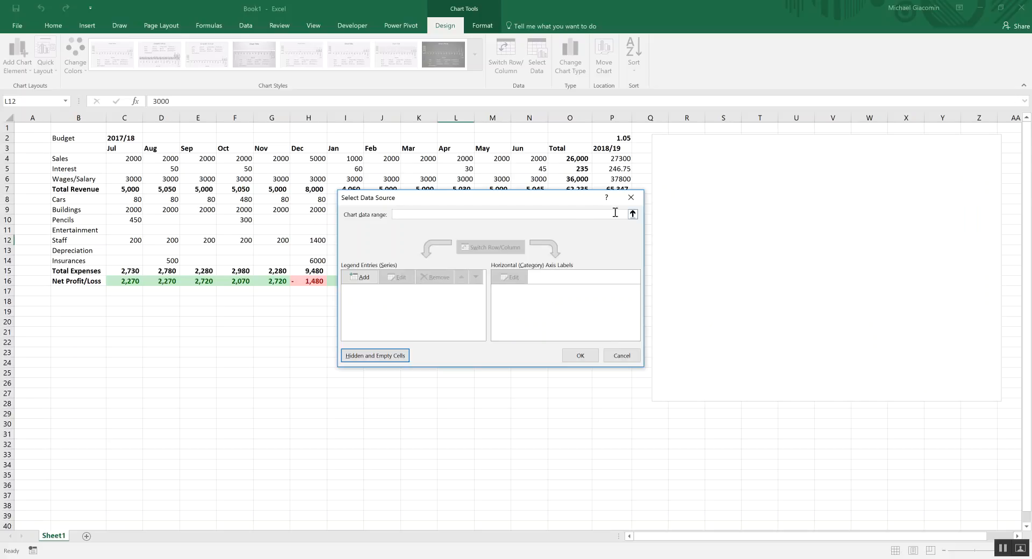
Step: Set the chart data range to the expense rows Cars to Insurances for July to June, B8:N14
{"action": "left_click", "coordinate": [632, 215]}
{"action": "left_click_drag", "start_coordinate": [72, 203], "coordinate": [539, 259]}
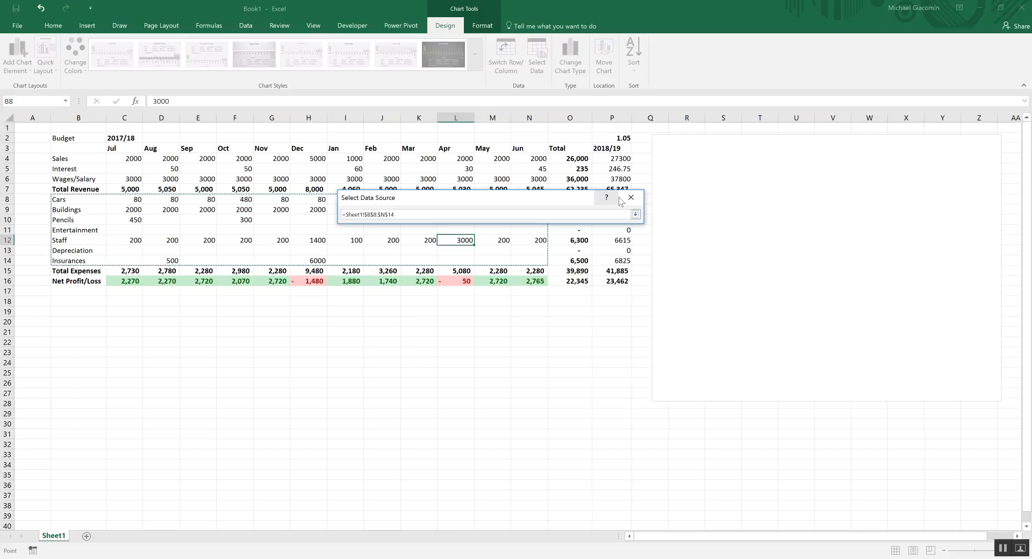
{"action": "left_click", "coordinate": [635, 215]}
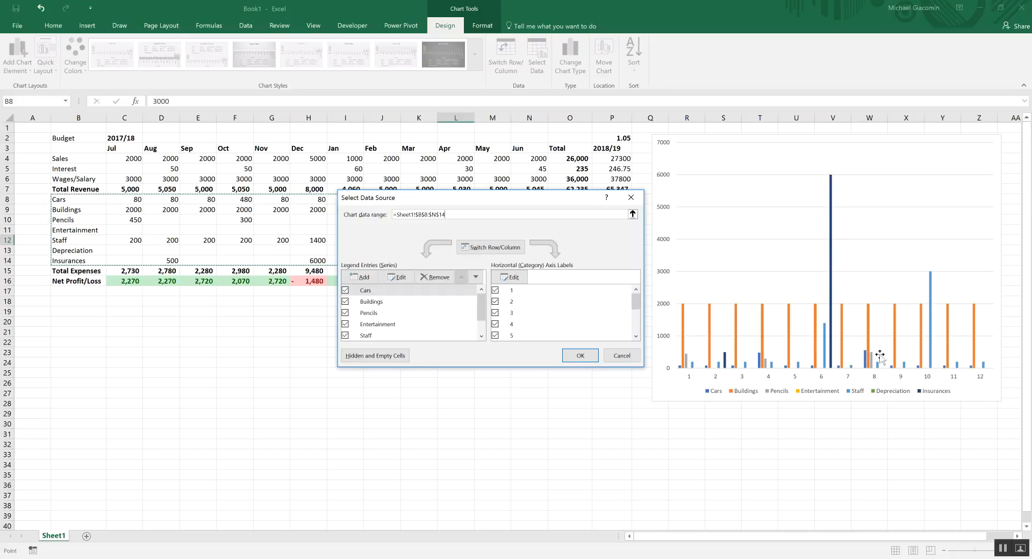
Step: Use the month names in C3:N3 as the chart's horizontal axis labels and accept the data source
{"action": "left_click", "coordinate": [502, 279]}
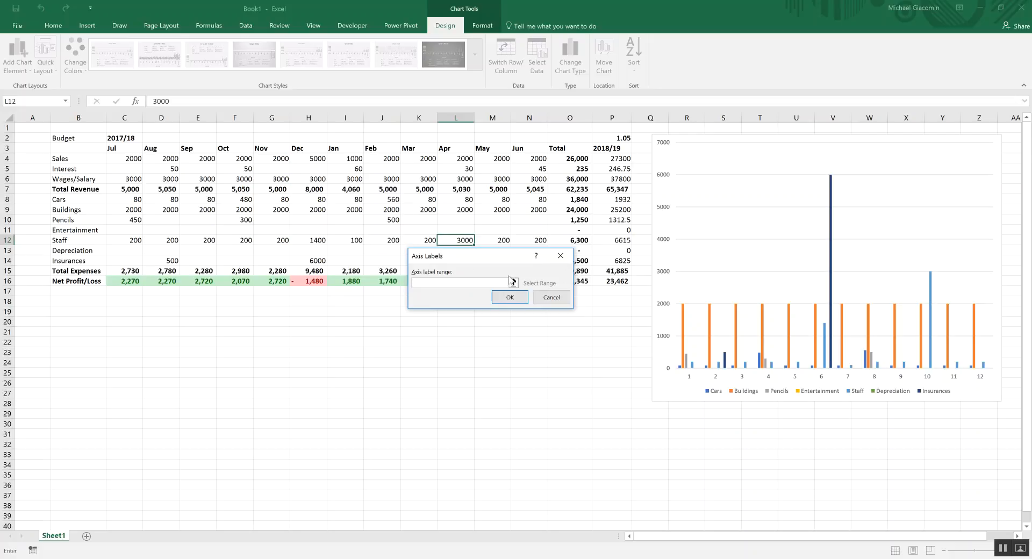
{"action": "left_click", "coordinate": [514, 284]}
{"action": "left_click_drag", "start_coordinate": [122, 150], "coordinate": [535, 149]}
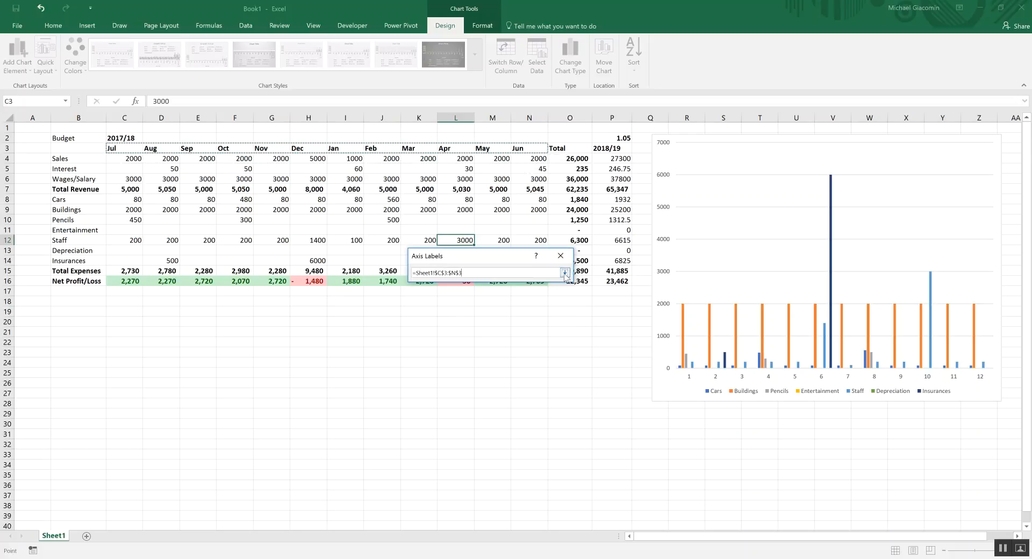
{"action": "left_click", "coordinate": [565, 272]}
{"action": "left_click", "coordinate": [510, 297]}
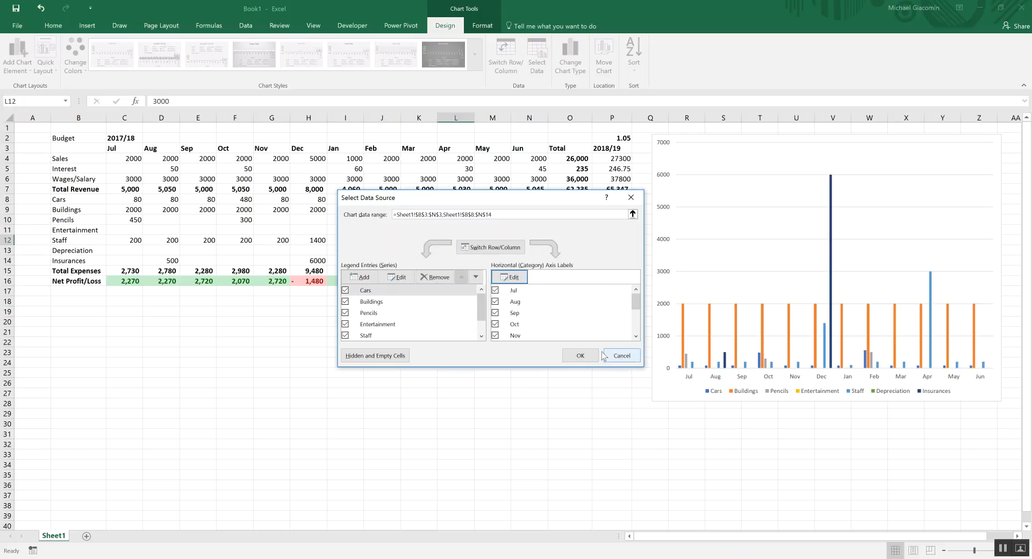
{"action": "key", "text": "Return"}
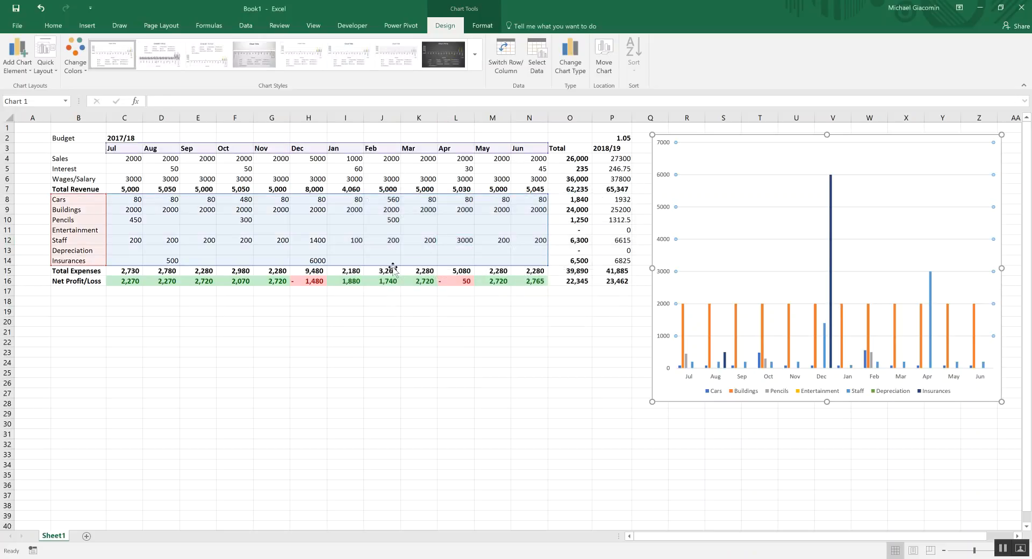
Step: Enter 3000 as the September Entertainment expense in E11
{"action": "left_click", "coordinate": [361, 260]}
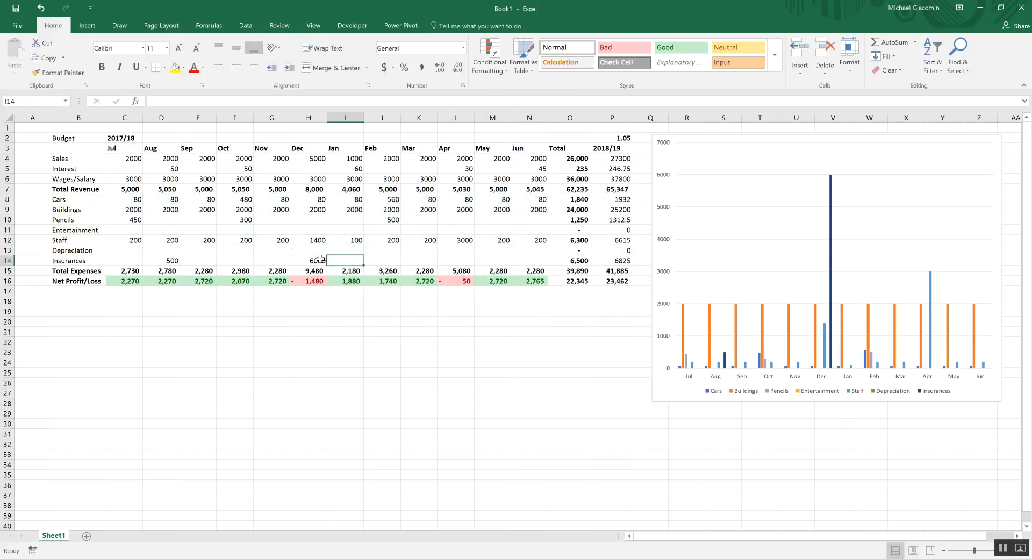
{"action": "left_click", "coordinate": [190, 229]}
{"action": "type", "text": "300"}
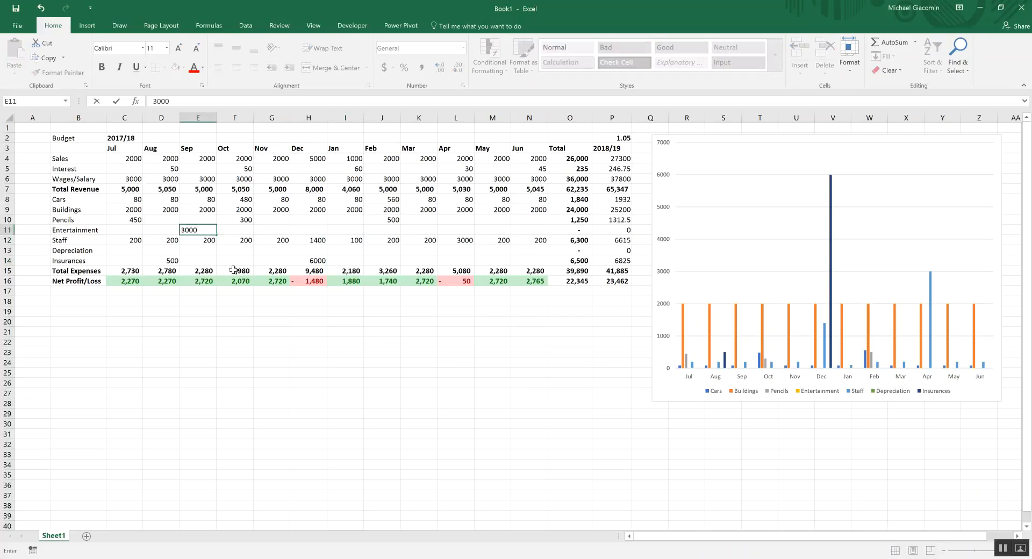
{"action": "type", "text": "0"}
{"action": "key", "text": "Return"}
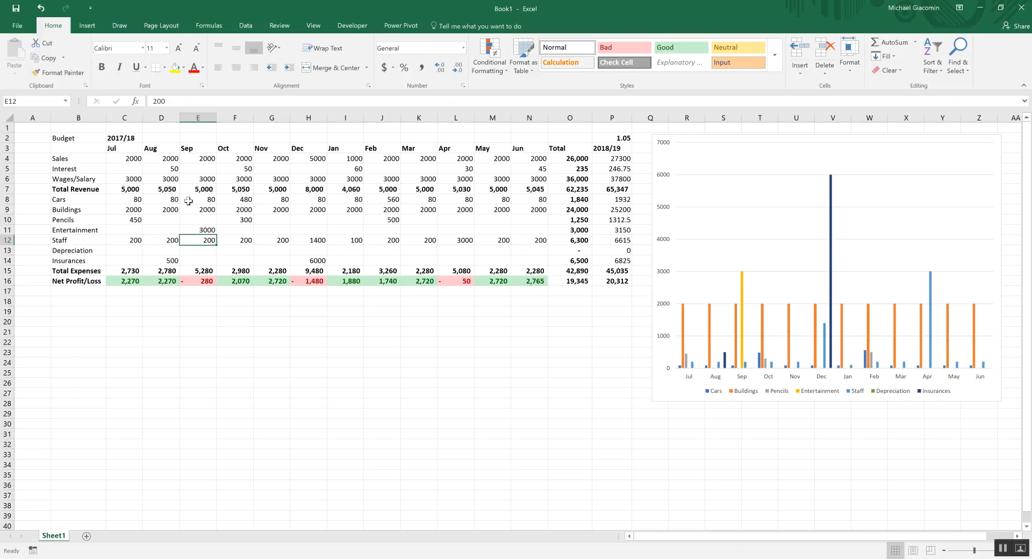
Step: Insert a new row above Insurances at row 14 and label it Tax in B14
{"action": "left_click", "coordinate": [7, 260]}
{"action": "right_click", "coordinate": [9, 261]}
{"action": "left_click", "coordinate": [59, 341]}
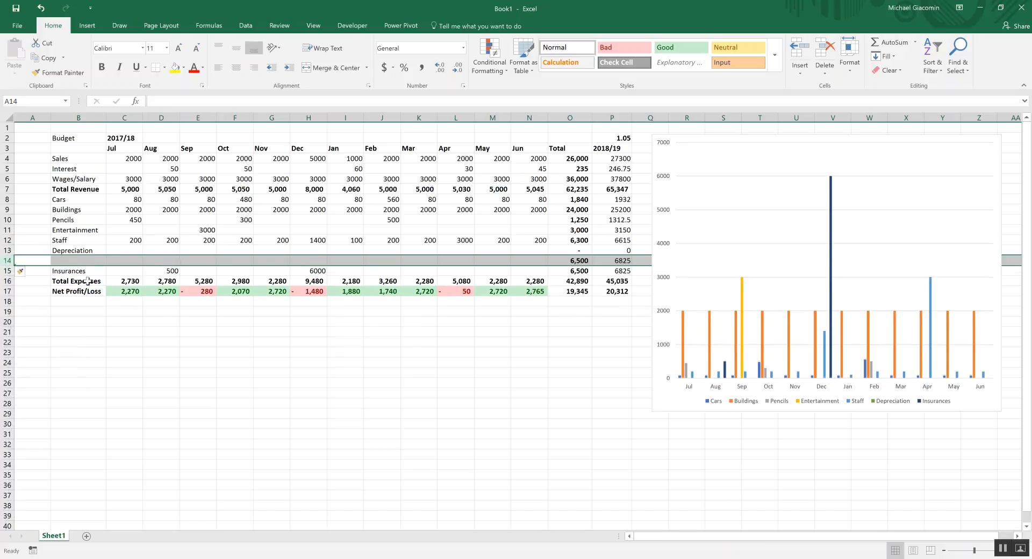
{"action": "left_click", "coordinate": [95, 262]}
{"action": "type", "text": "Tax"}
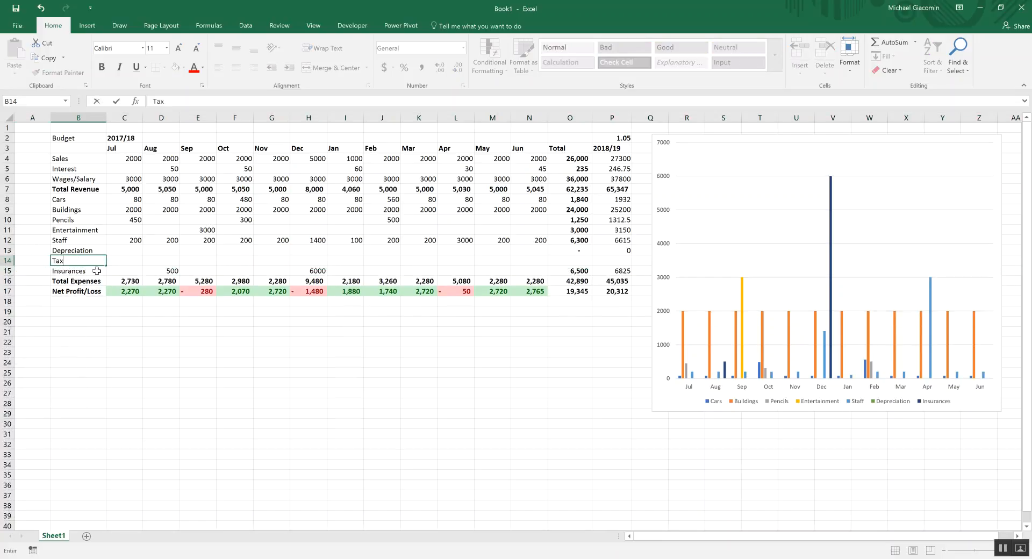
Step: Enter 300 as the July Tax expense in C14
{"action": "left_click", "coordinate": [134, 263]}
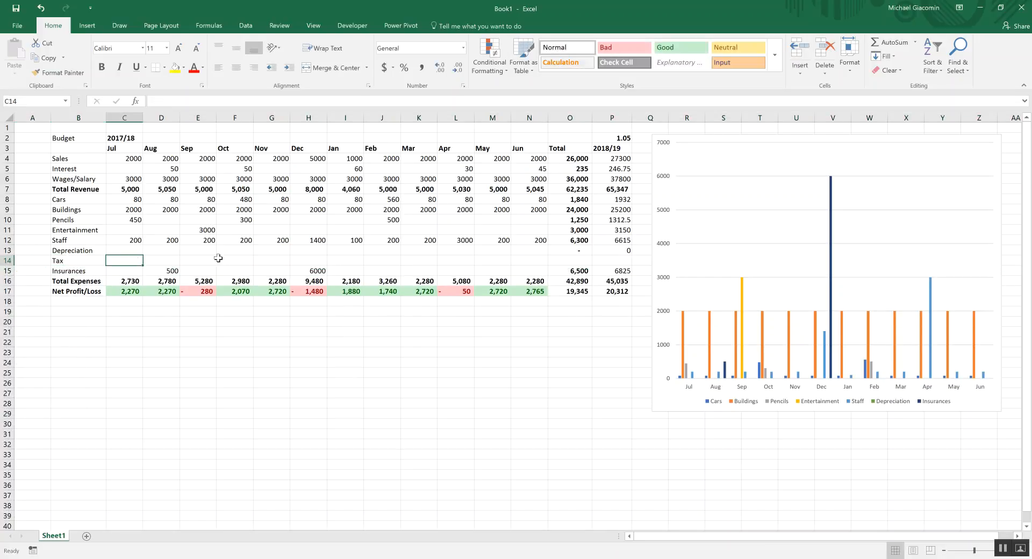
{"action": "type", "text": "300"}
{"action": "left_click", "coordinate": [127, 278]}
Step: Fill the Total and 2018/19 formulas from the Depreciation row down through the Tax and Insurances rows, then check the Tax total formula
{"action": "left_click_drag", "start_coordinate": [579, 251], "coordinate": [633, 273]}
{"action": "left_click", "coordinate": [573, 274]}
{"action": "left_click", "coordinate": [573, 260]}
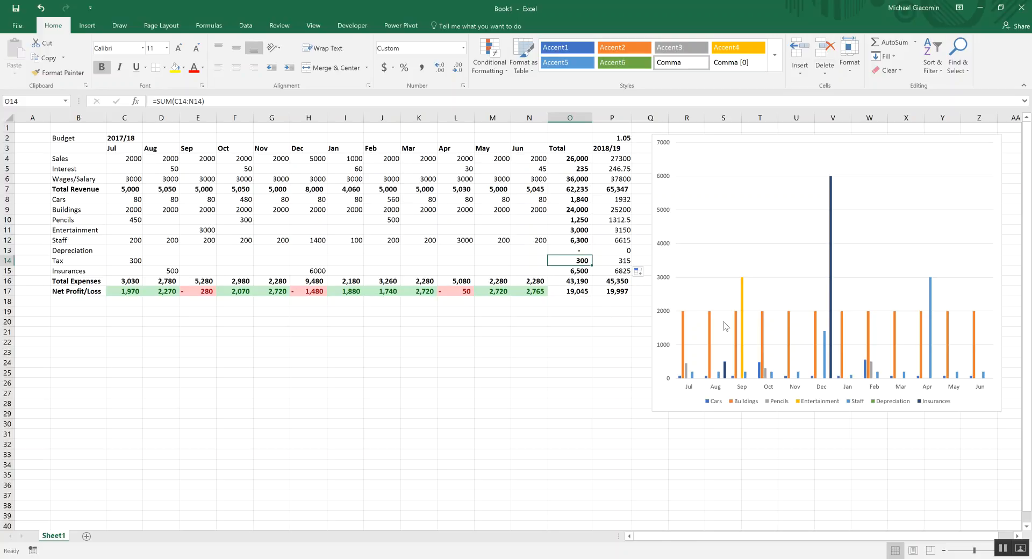
Step: Set the chart data range to the expense rows Cars to Insurances including Tax, B8:N15, and accept the data source
{"action": "right_click", "coordinate": [725, 268]}
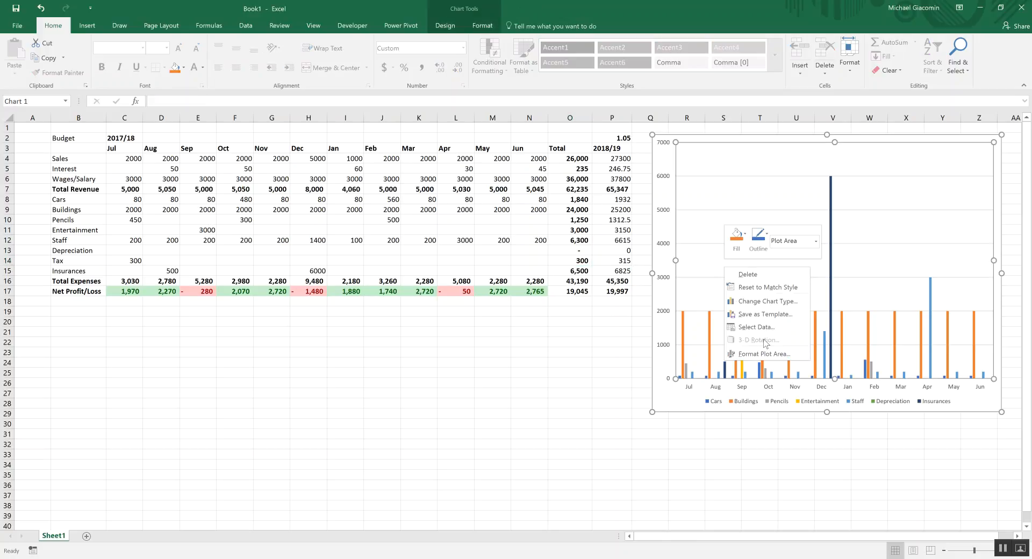
{"action": "left_click", "coordinate": [757, 326]}
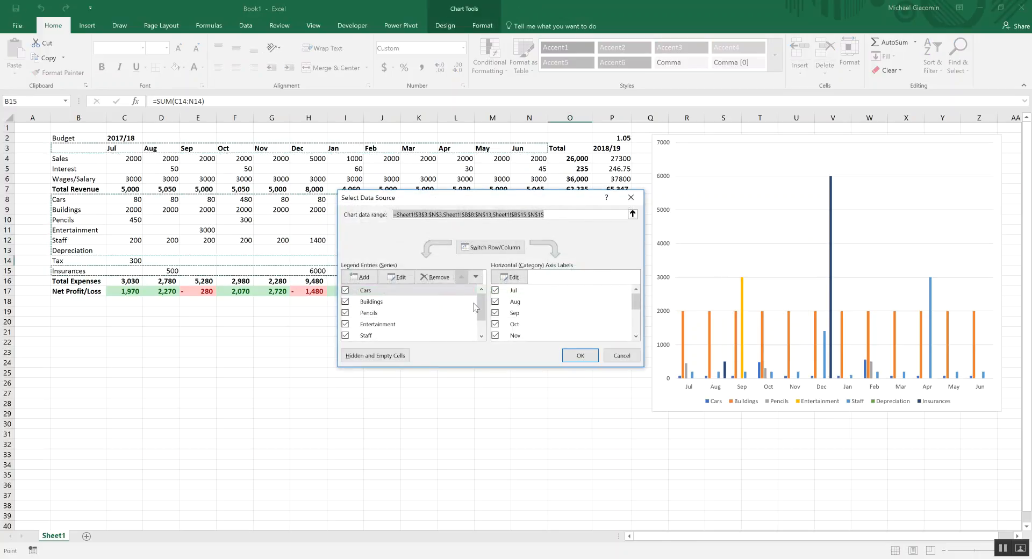
{"action": "left_click", "coordinate": [632, 215]}
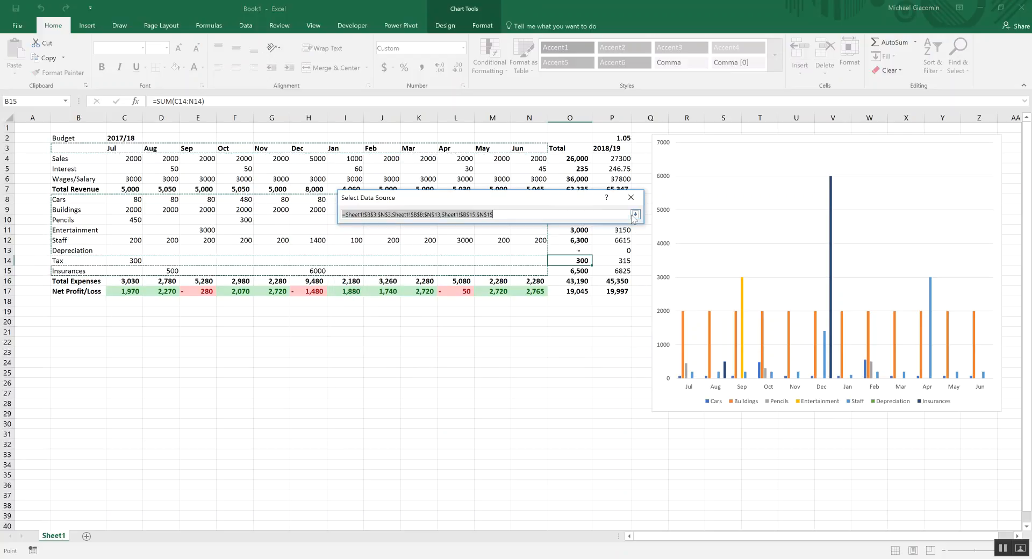
{"action": "left_click_drag", "start_coordinate": [59, 199], "coordinate": [530, 271]}
{"action": "left_click", "coordinate": [635, 214]}
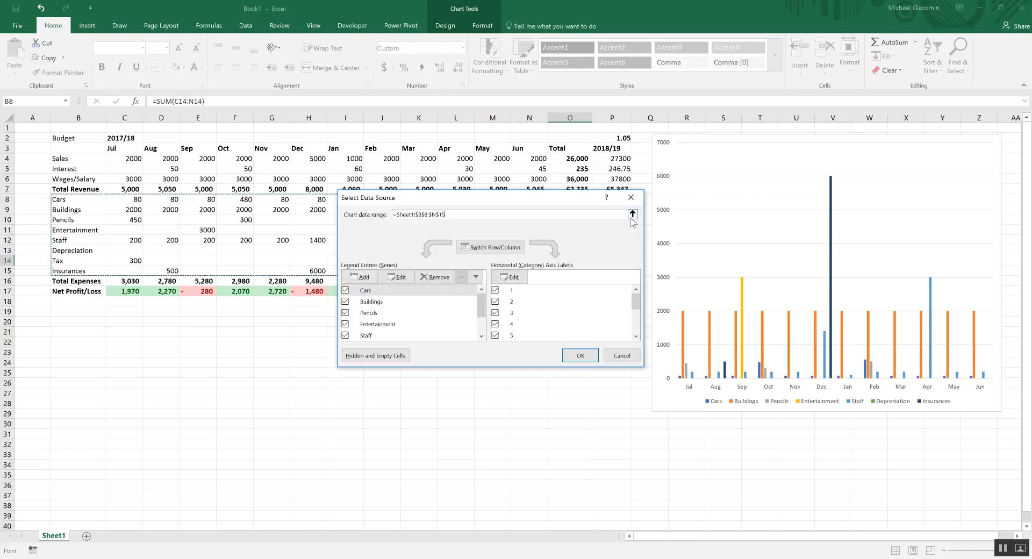
{"action": "left_click", "coordinate": [581, 355]}
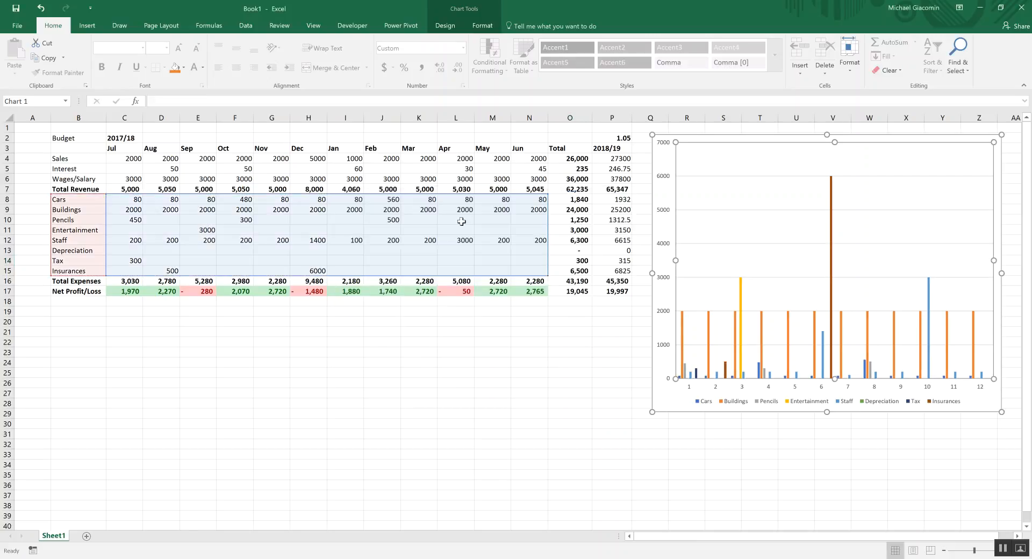
Step: Use the month names in C3:N3 as the chart's horizontal axis labels, accept the data source and deselect the chart
{"action": "right_click", "coordinate": [698, 293]}
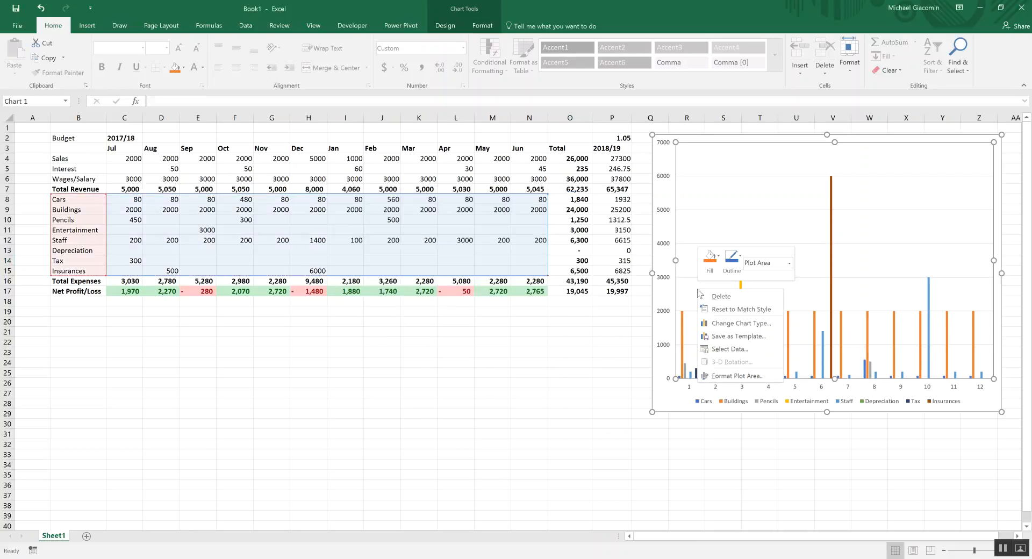
{"action": "left_click", "coordinate": [729, 349]}
{"action": "left_click", "coordinate": [523, 278]}
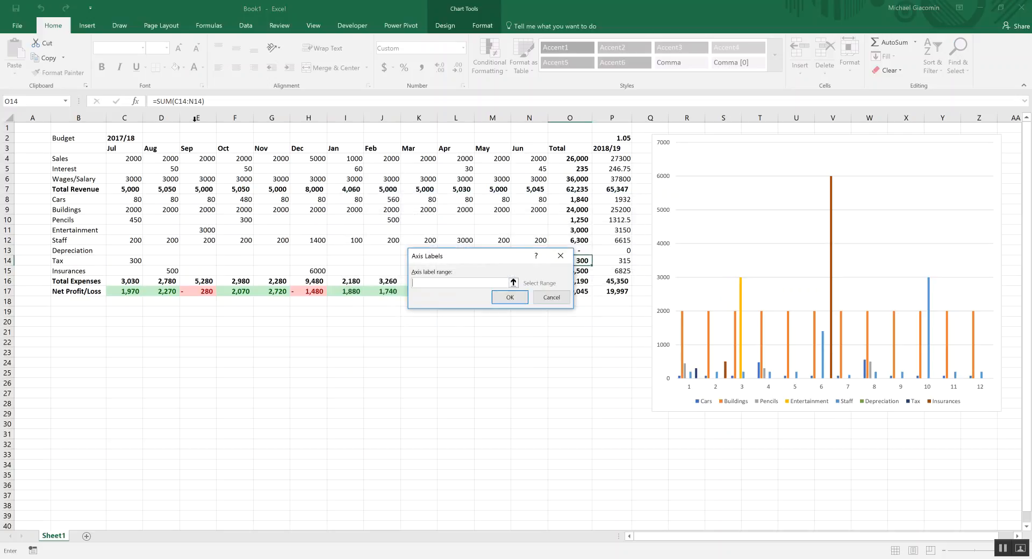
{"action": "left_click_drag", "start_coordinate": [119, 147], "coordinate": [532, 150]}
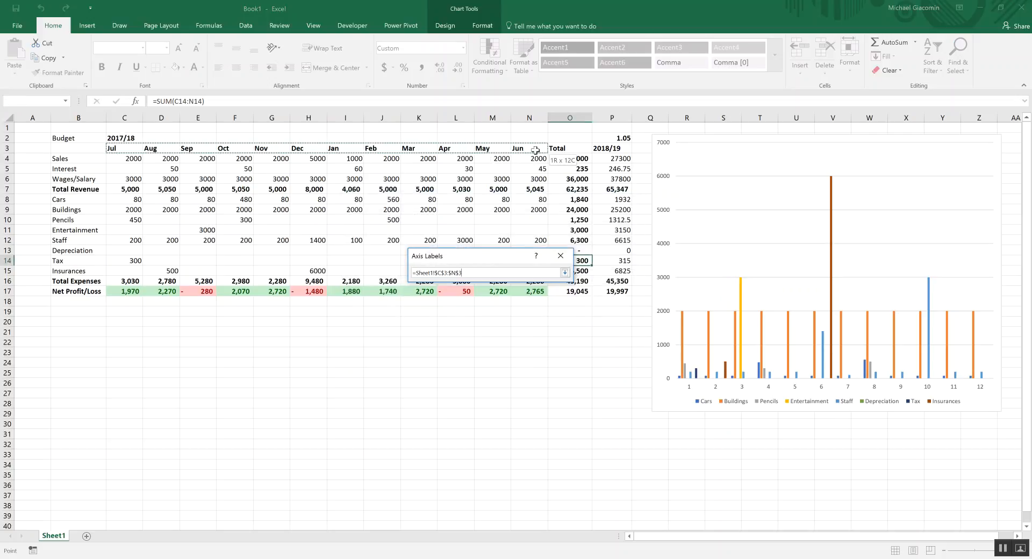
{"action": "left_click", "coordinate": [510, 299]}
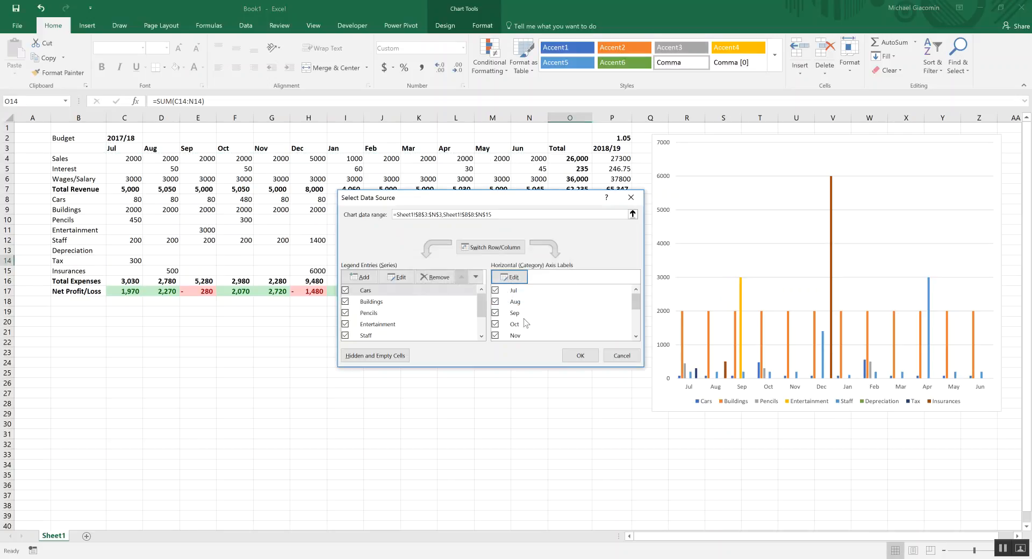
{"action": "left_click", "coordinate": [580, 355]}
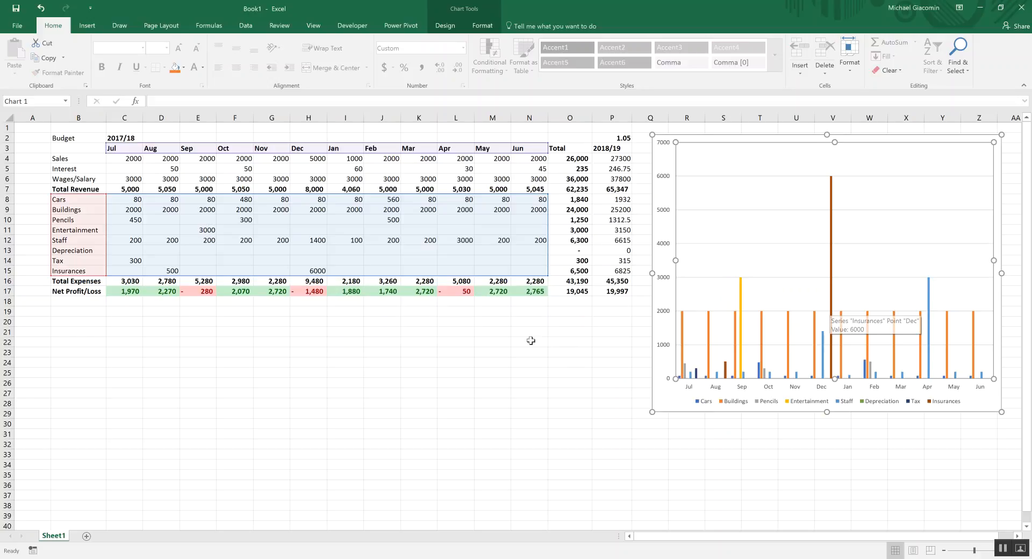
{"action": "left_click", "coordinate": [206, 343]}
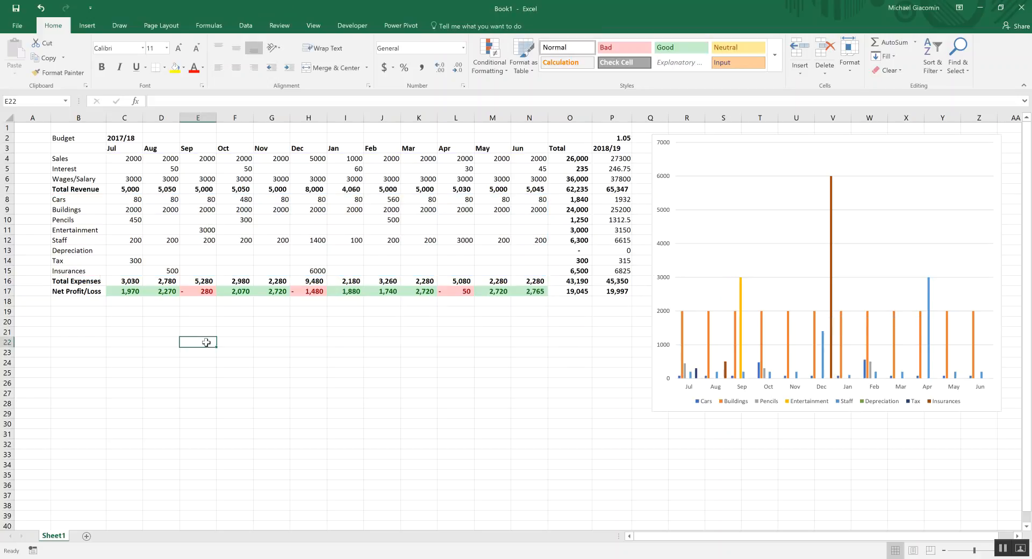